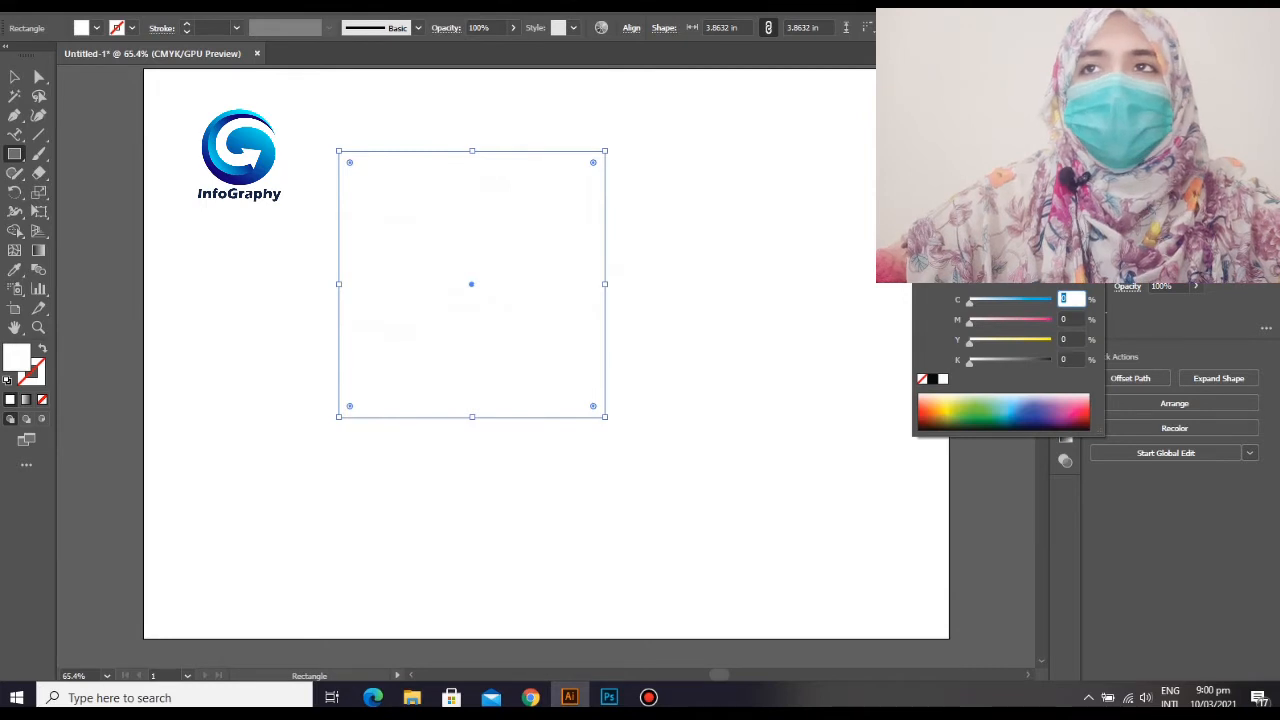
- Fill the large square with black and draw a second square about 3.02 in wide overlapping its lower part
left_click(932, 379)
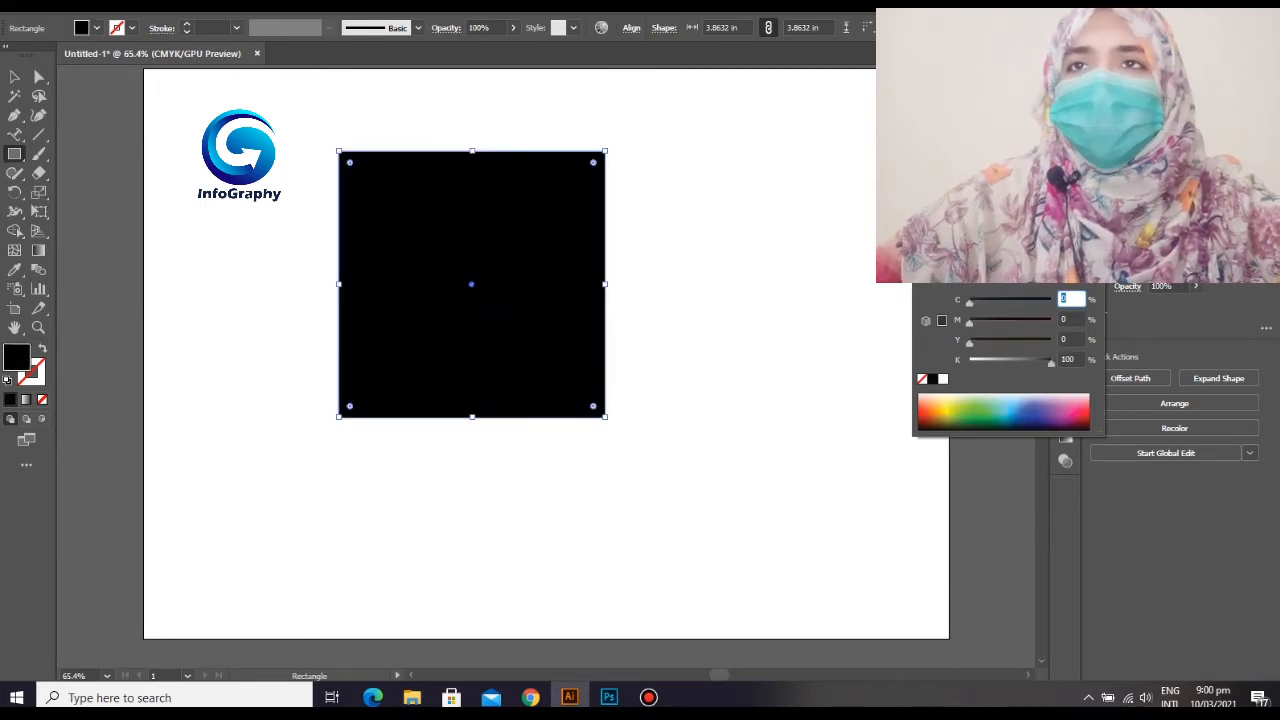
key("Escape")
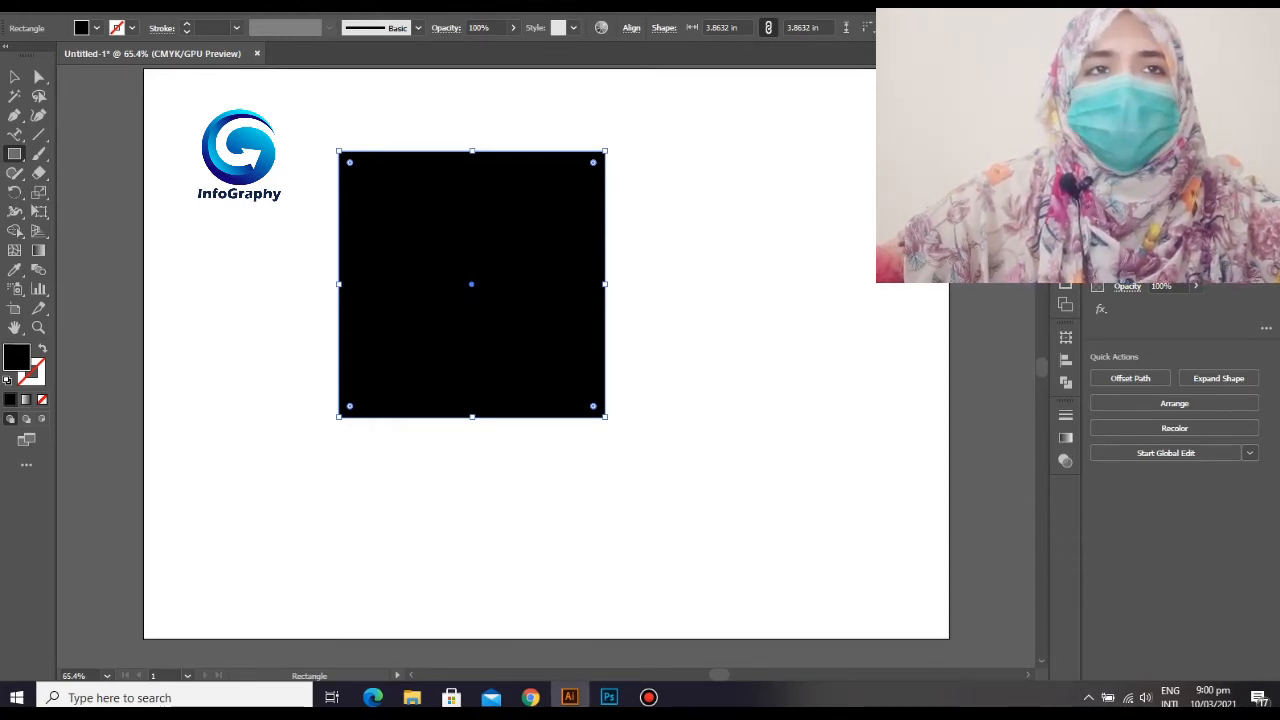
left_click_drag(379, 240, 588, 448)
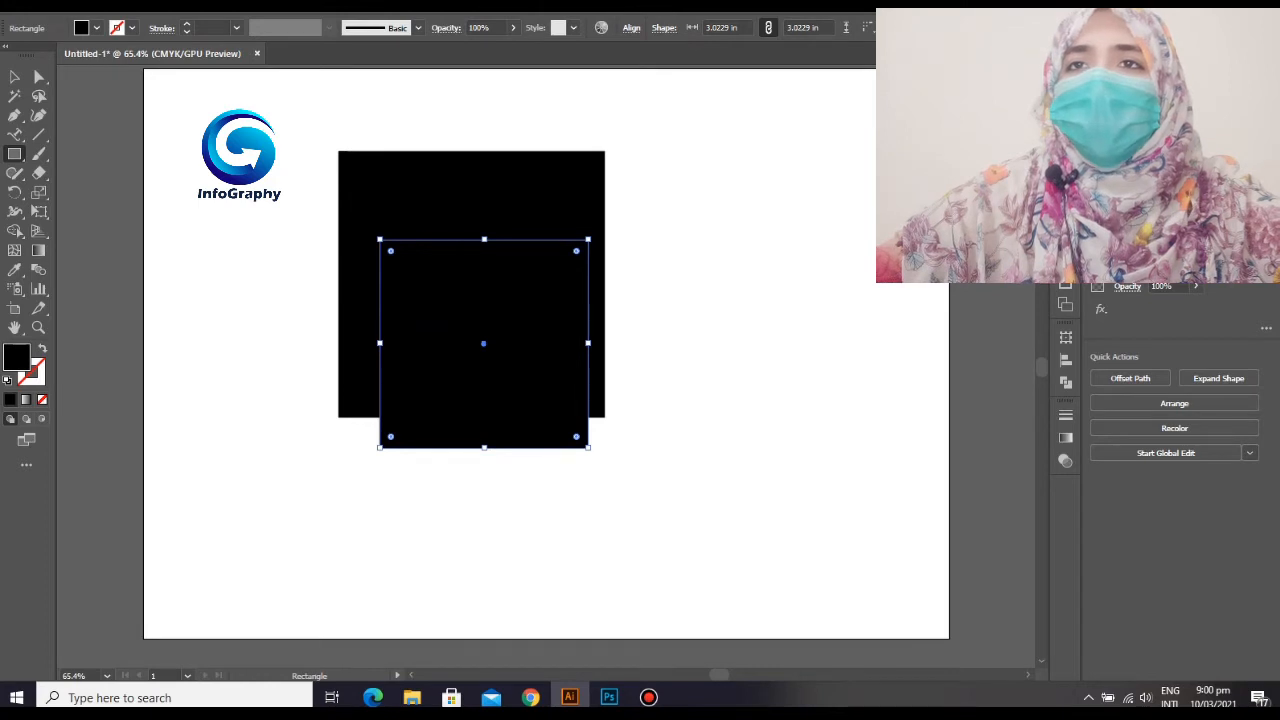
- Fill the smaller square with a light peach skin tone, M 26.27% and Y 29.8%
left_click(1098, 238)
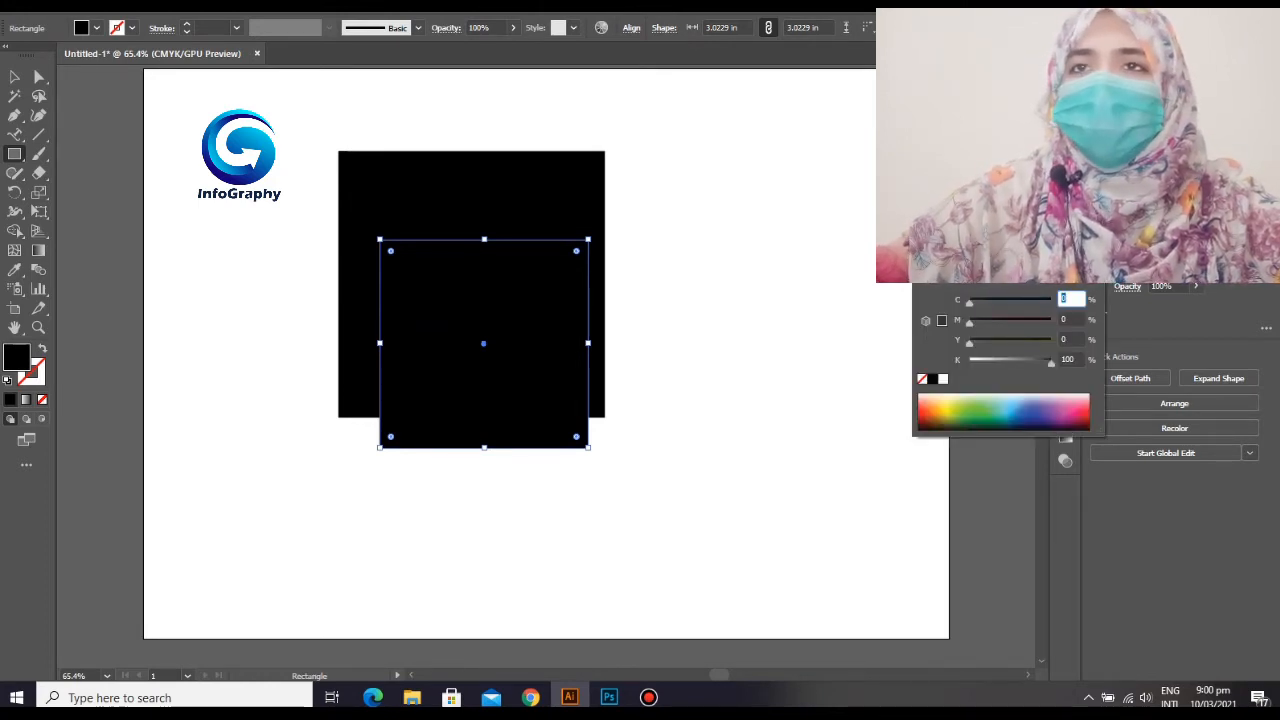
left_click(926, 402)
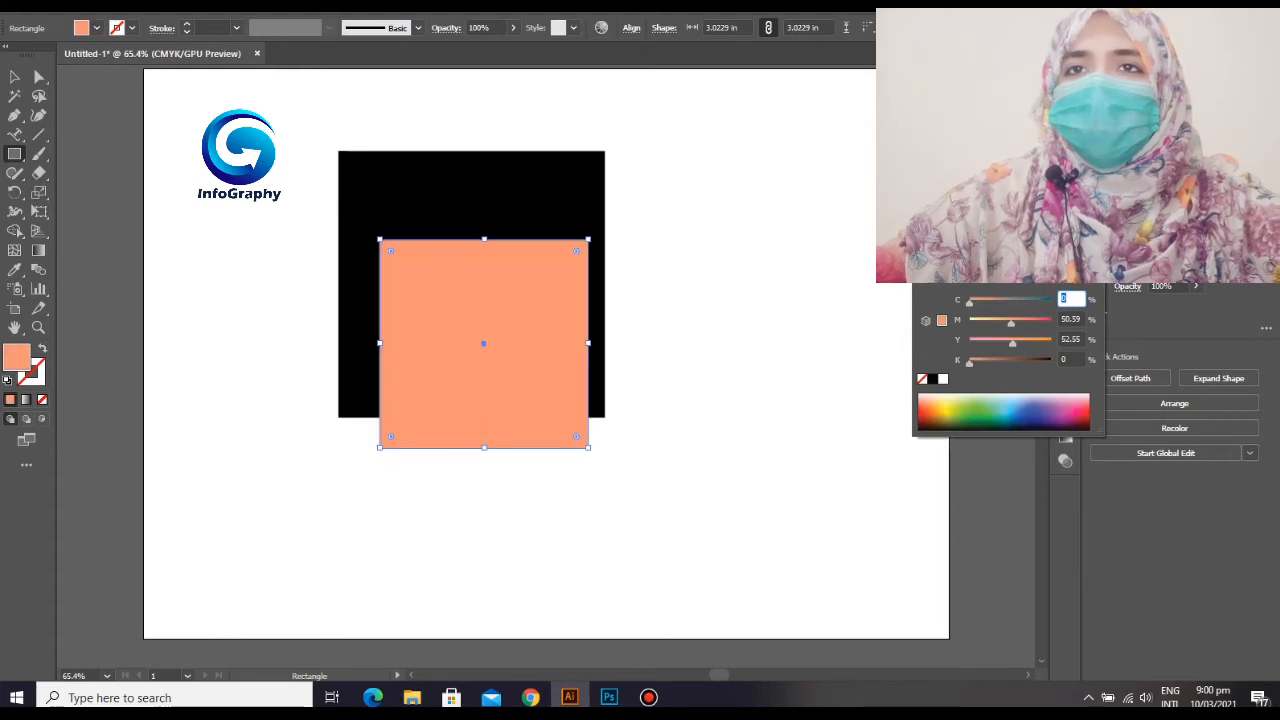
left_click(924, 399)
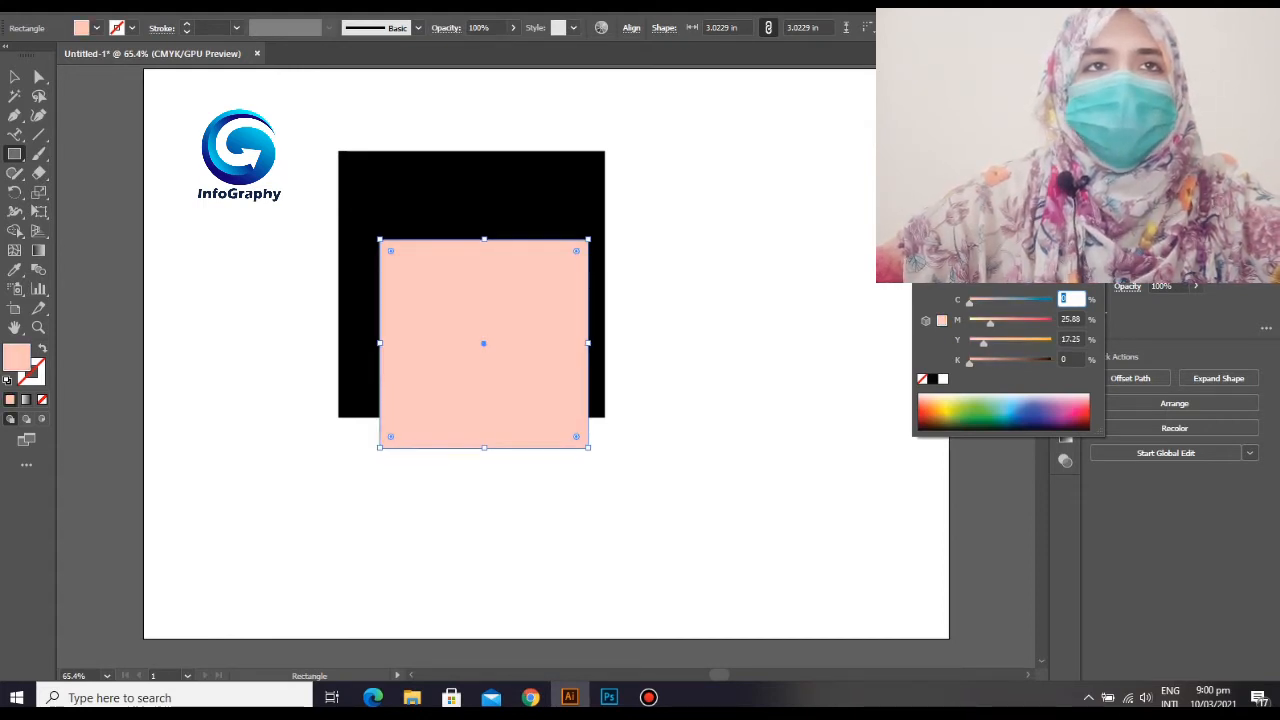
key("ctrl+z")
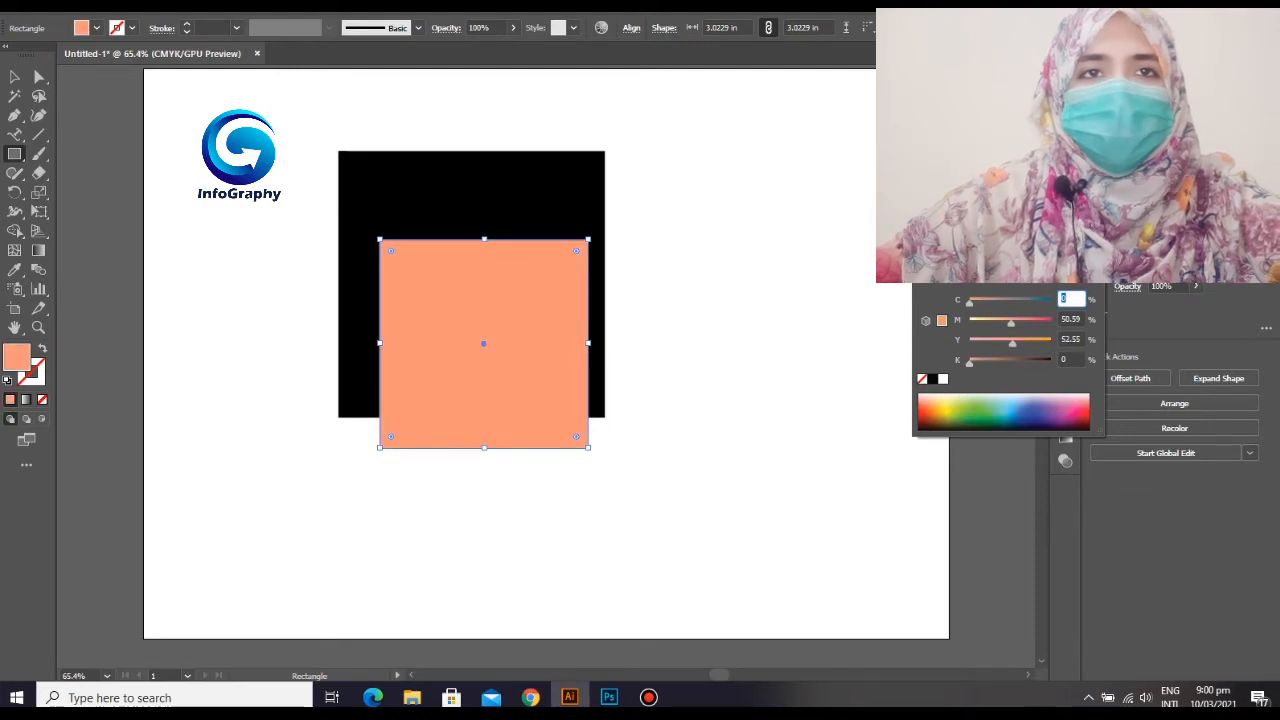
left_click_drag(928, 406, 928, 399)
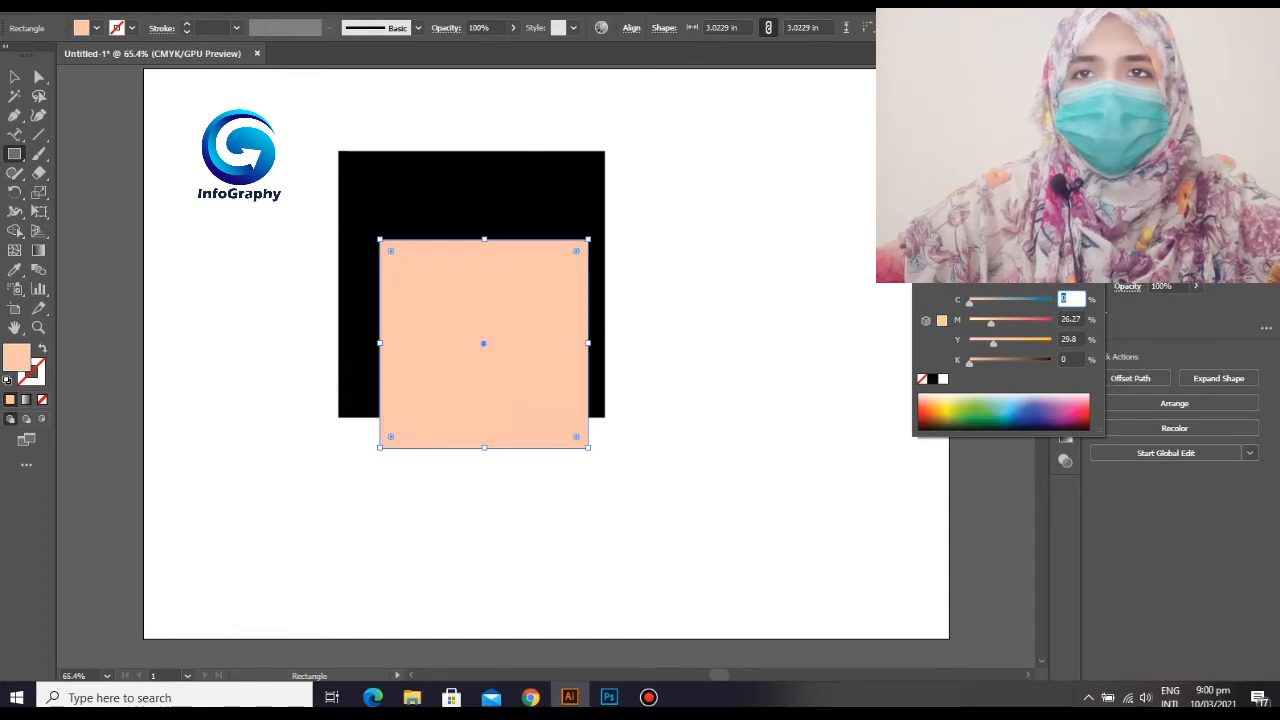
key("F6")
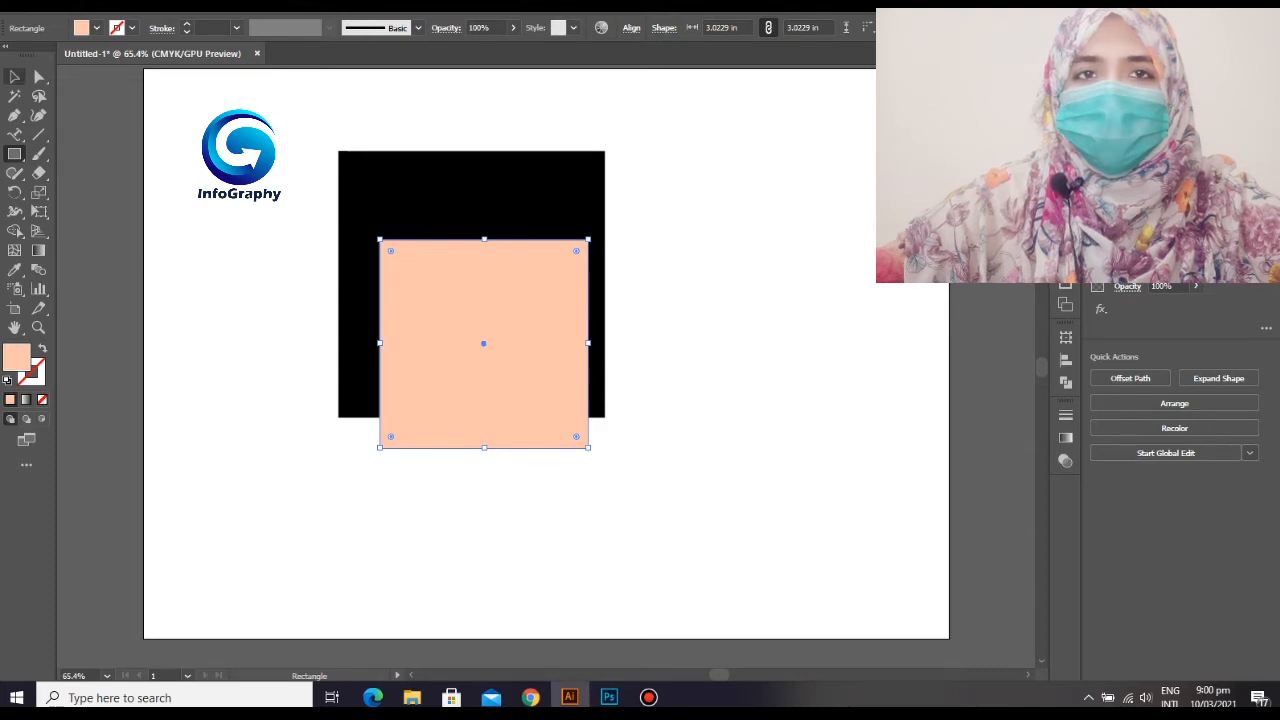
- Move the peach square so it is centred horizontally on the black square, still extending below its lower edge
left_click(15, 78)
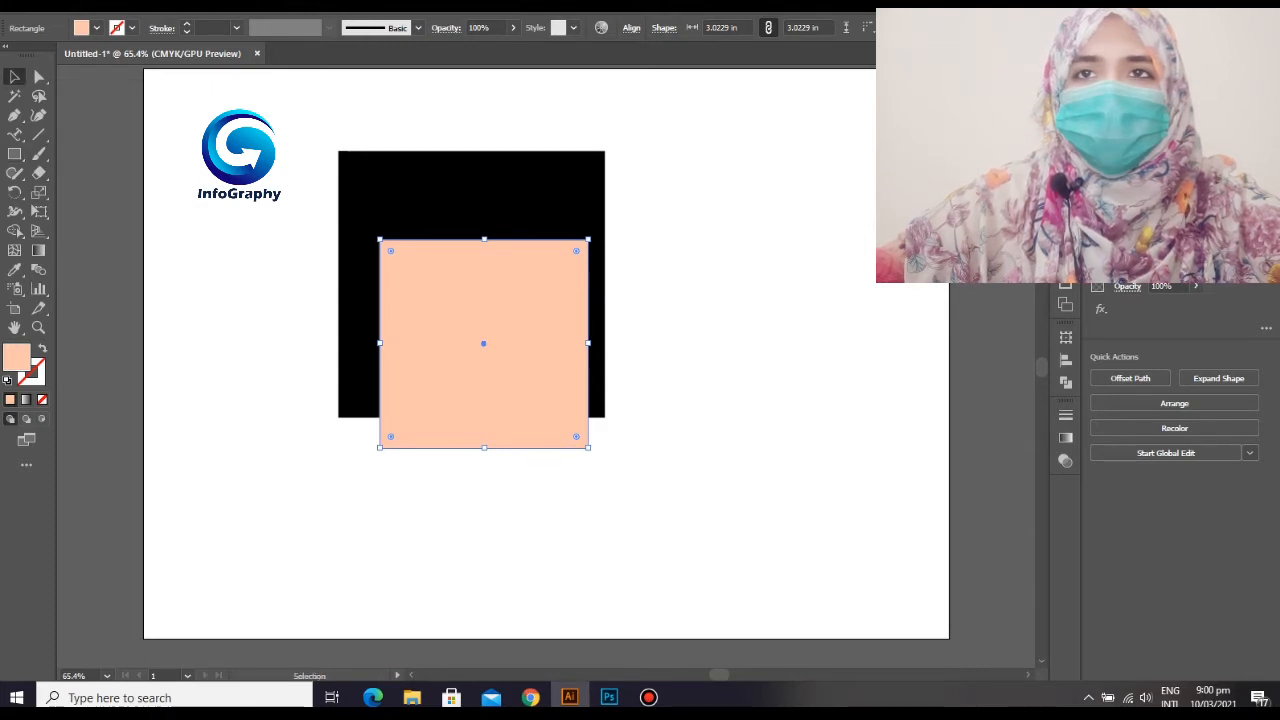
left_click_drag(484, 343, 471, 340)
left_click(672, 270)
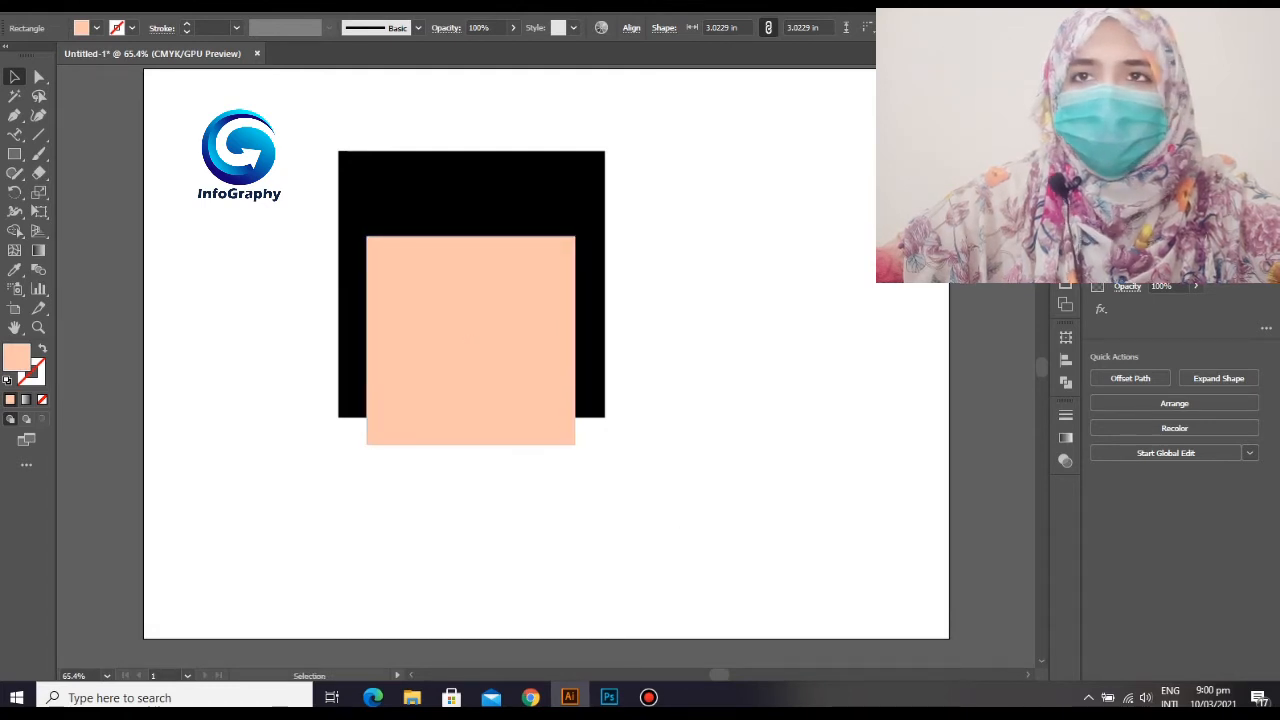
- Round only the two upper corners of the black square with a 1.93 in radius to form a domed hair shape
left_click(500, 195)
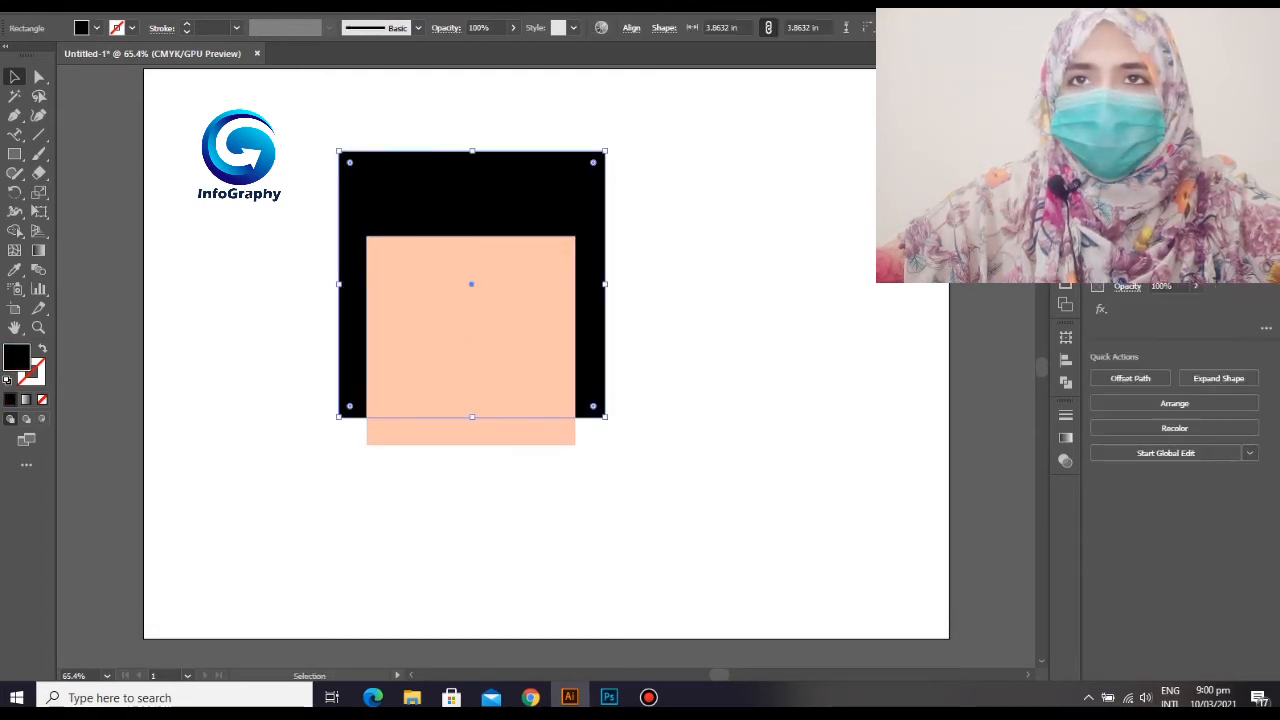
key("ctrl+shift+a")
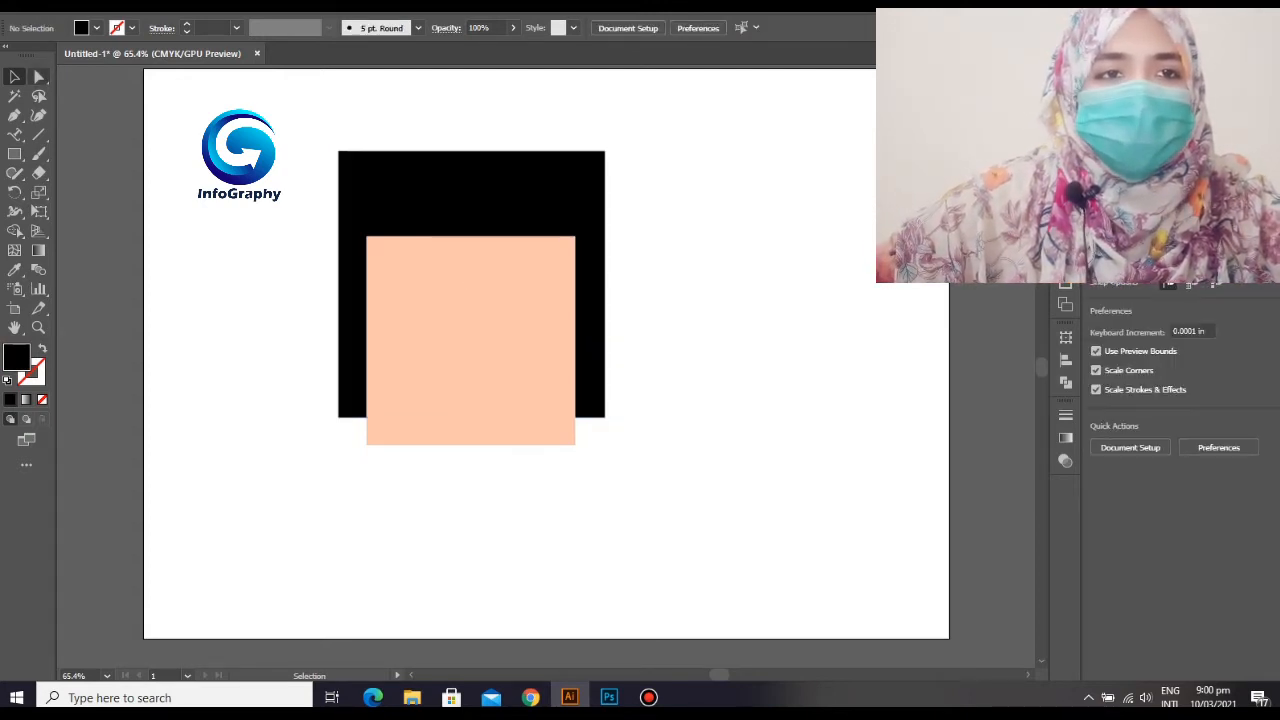
key("a")
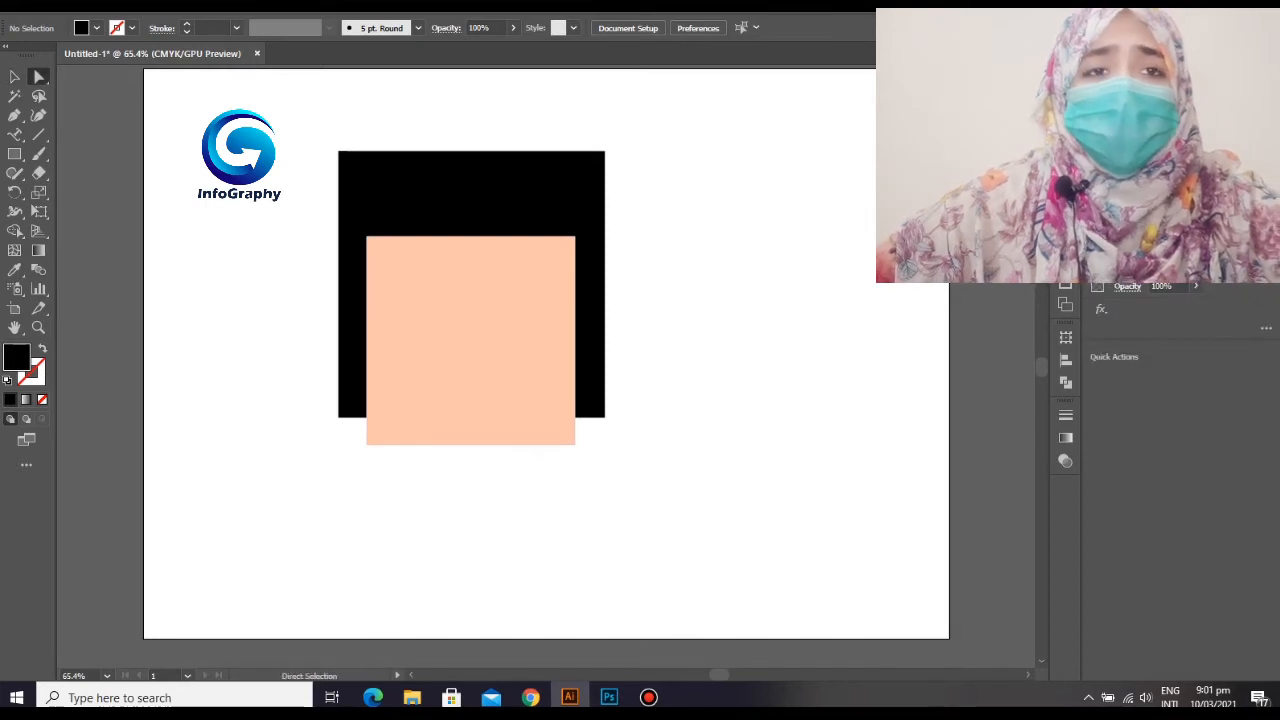
left_click_drag(362, 163, 655, 176)
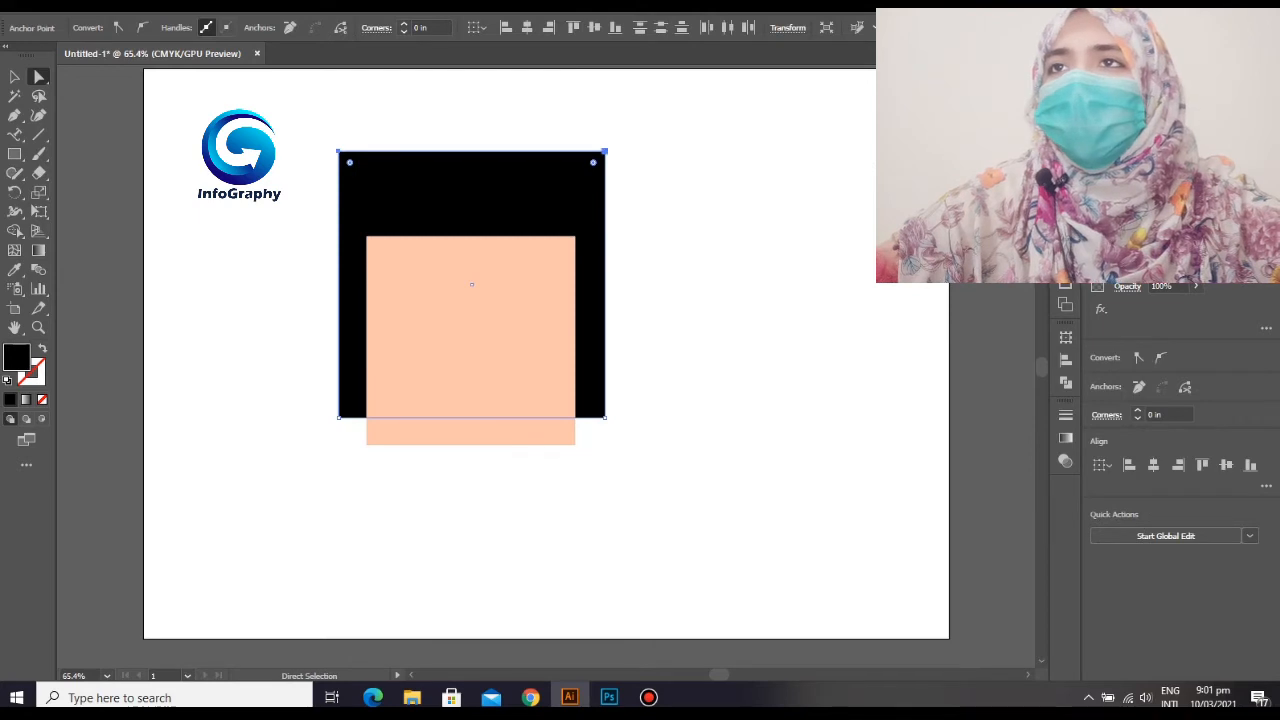
left_click_drag(593, 162, 472, 283)
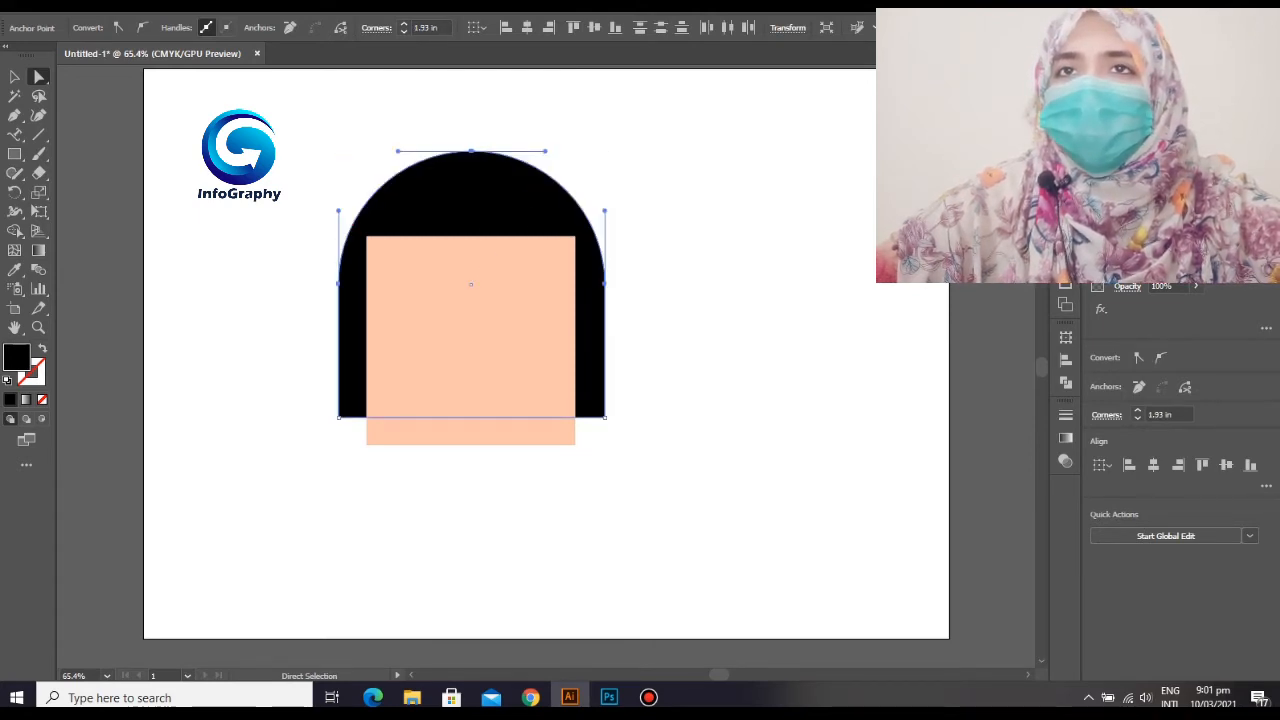
left_click(690, 300)
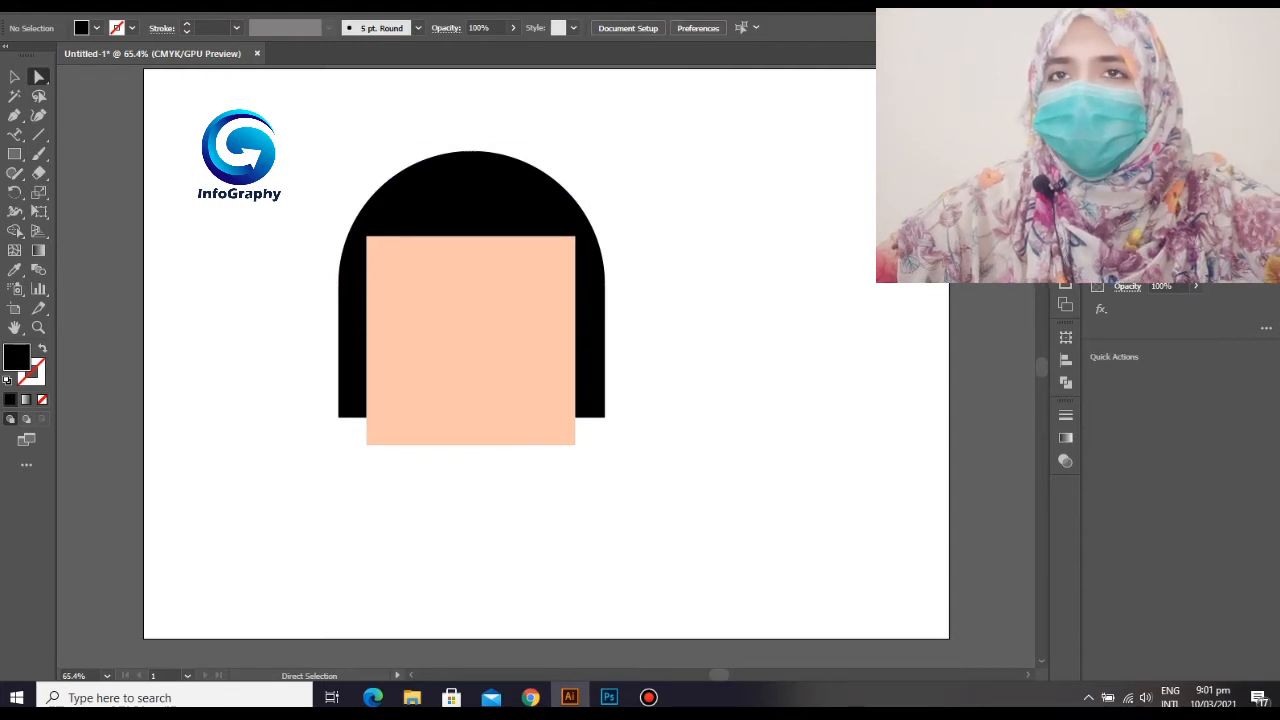
- Round the peach square's corners slightly and draw a black-filled circle about 0.65 in wide to the right of the hair
left_click(470, 340)
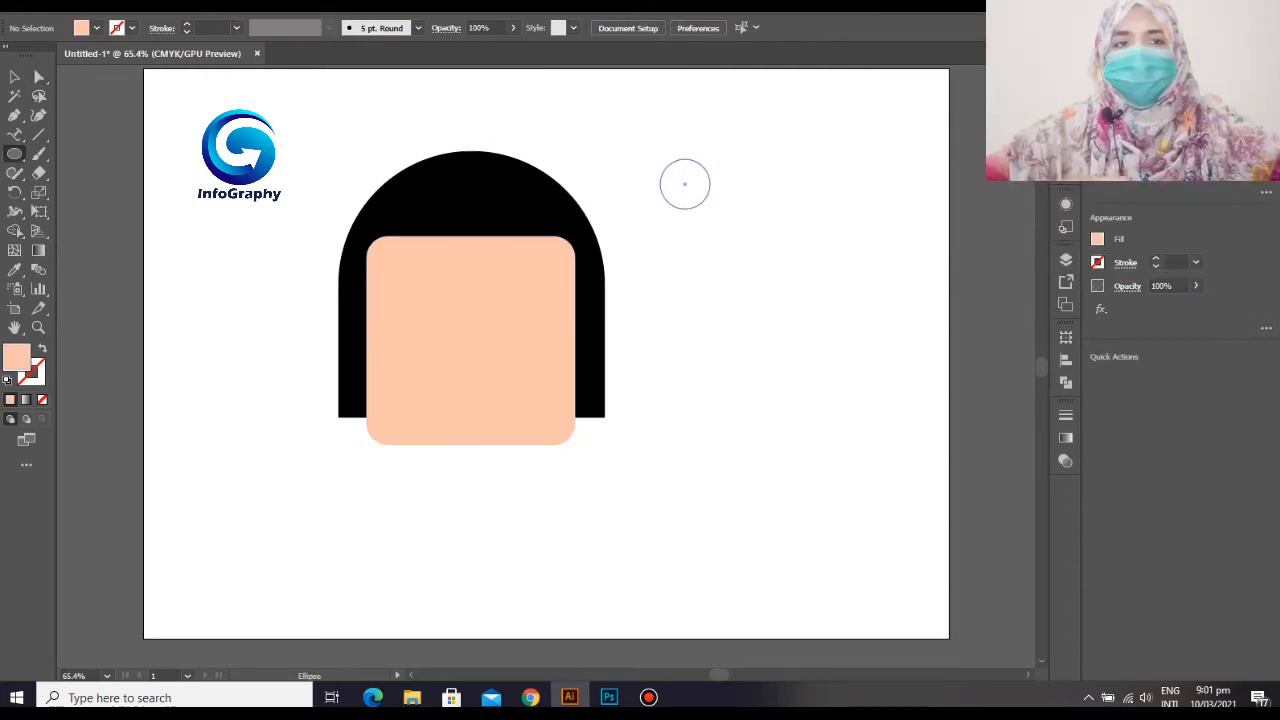
left_click_drag(710, 209, 706, 205)
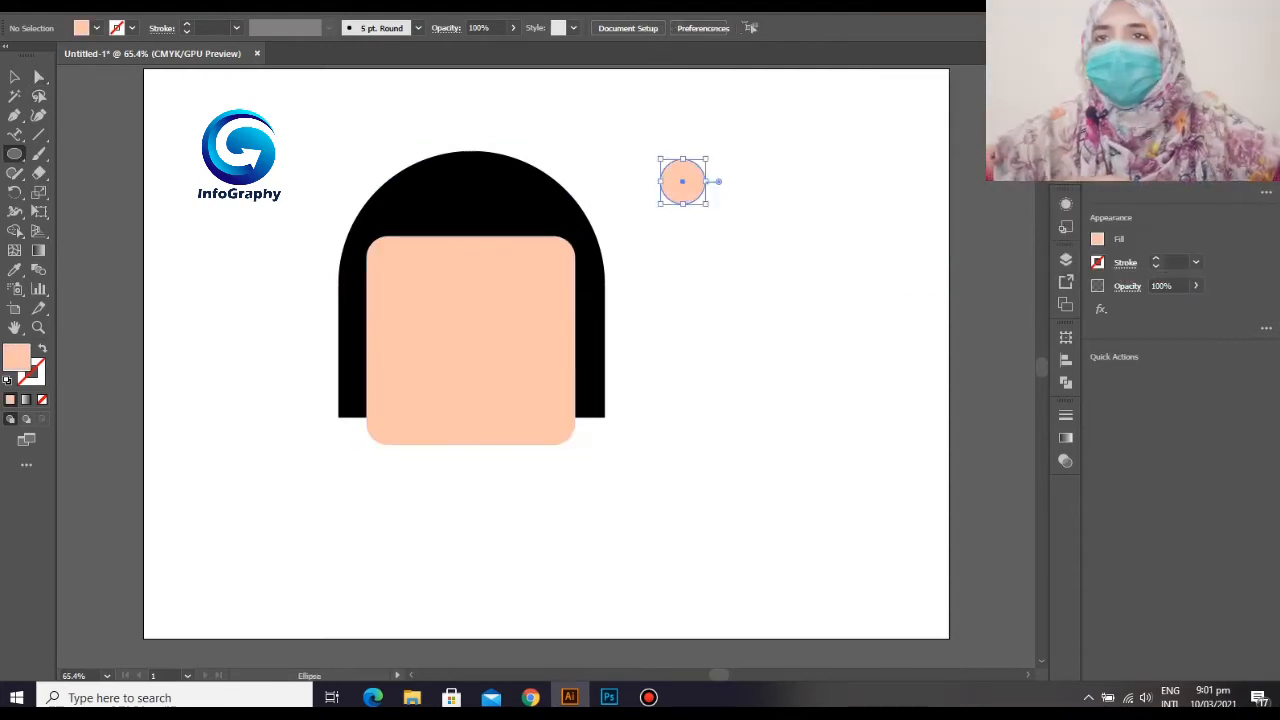
left_click(1097, 239)
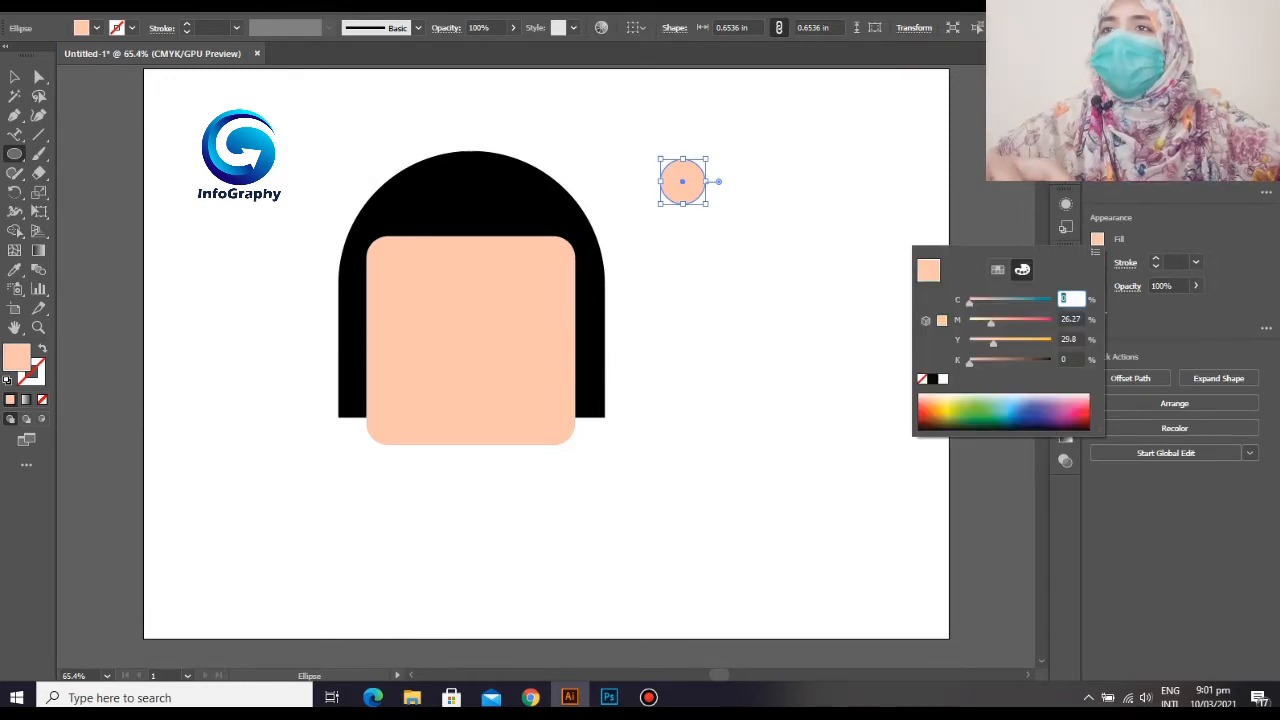
left_click(932, 379)
left_click(14, 77)
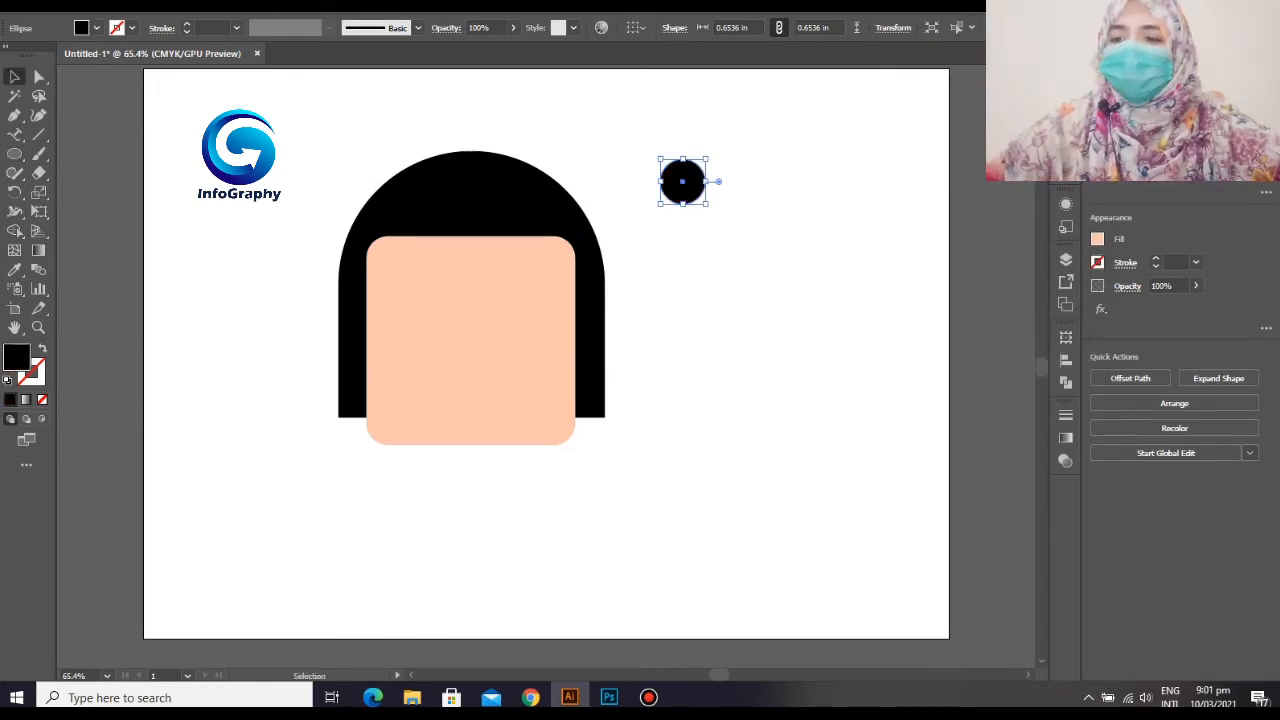
- Duplicate the black circle twice to form a touching row of three and align their bottom edges
left_click_drag(682, 182, 728, 181)
left_click_drag(728, 181, 773, 180)
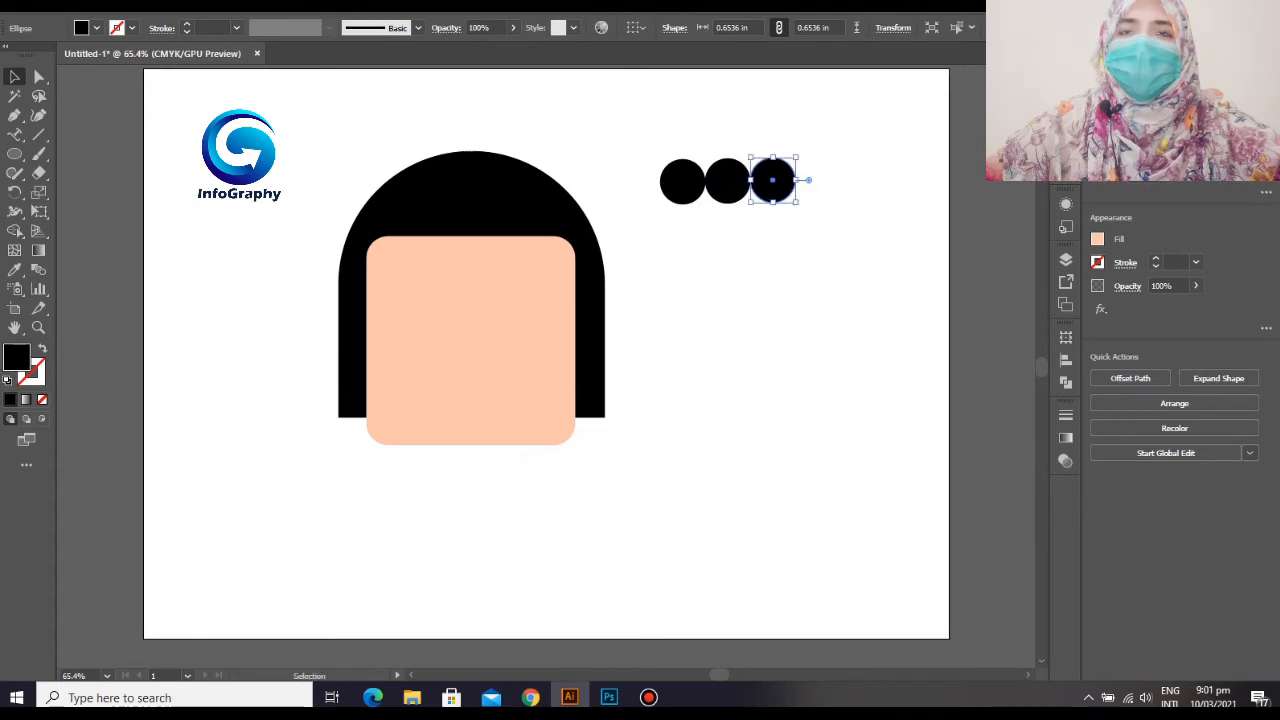
left_click_drag(630, 140, 931, 257)
left_click(1250, 377)
left_click(862, 290)
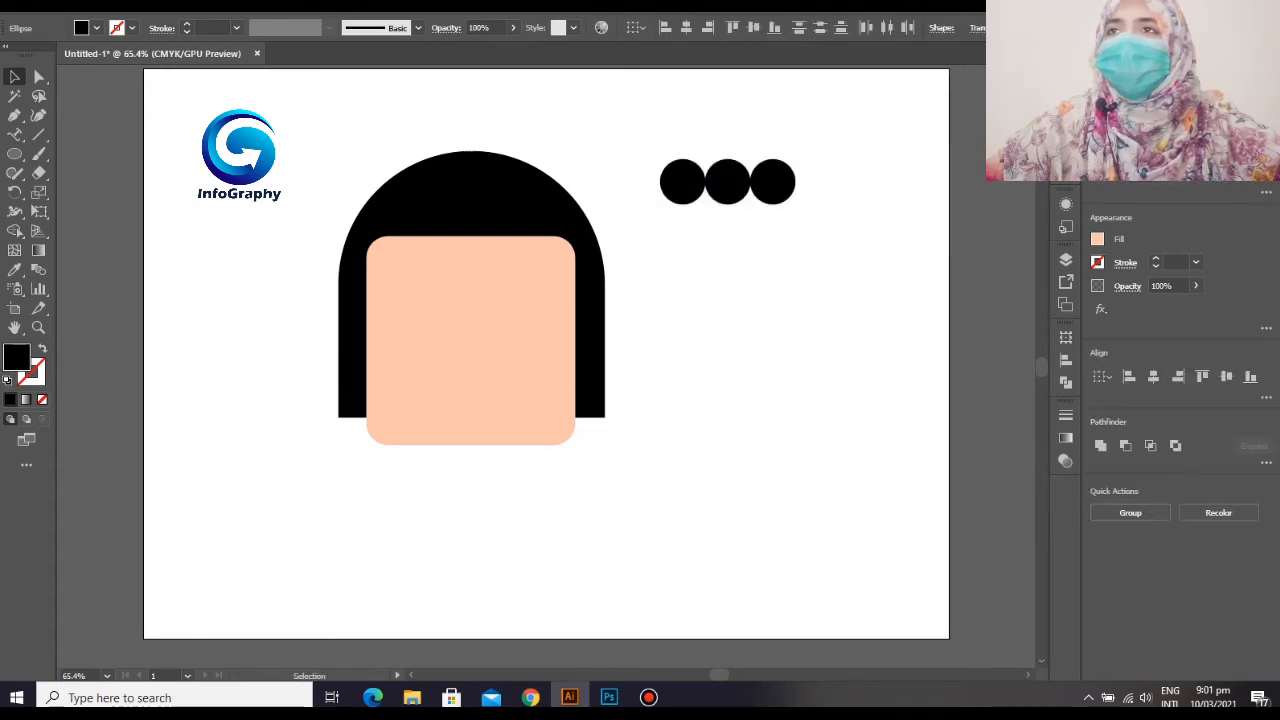
- Group the three circles, place them over the forehead and enlarge the group to about 3.13 in wide as a fringe
left_click_drag(634, 130, 800, 205)
right_click(752, 174)
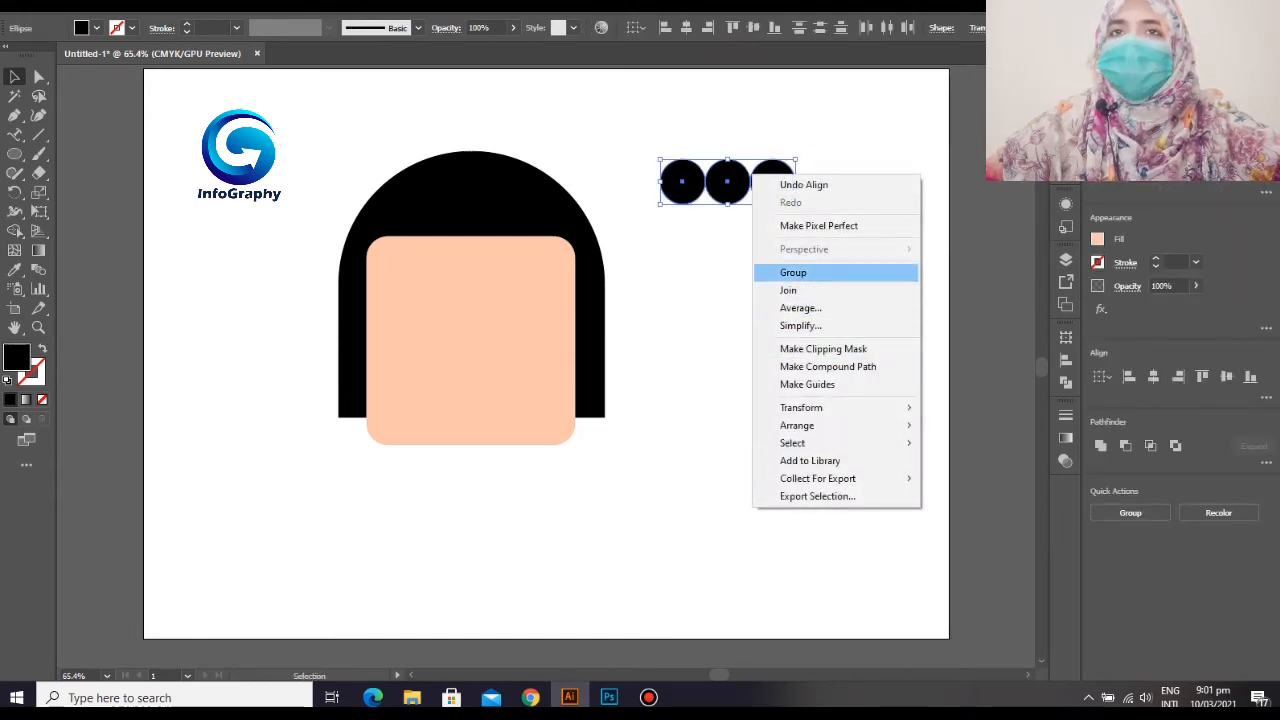
left_click(793, 272)
left_click_drag(727, 181, 463, 245)
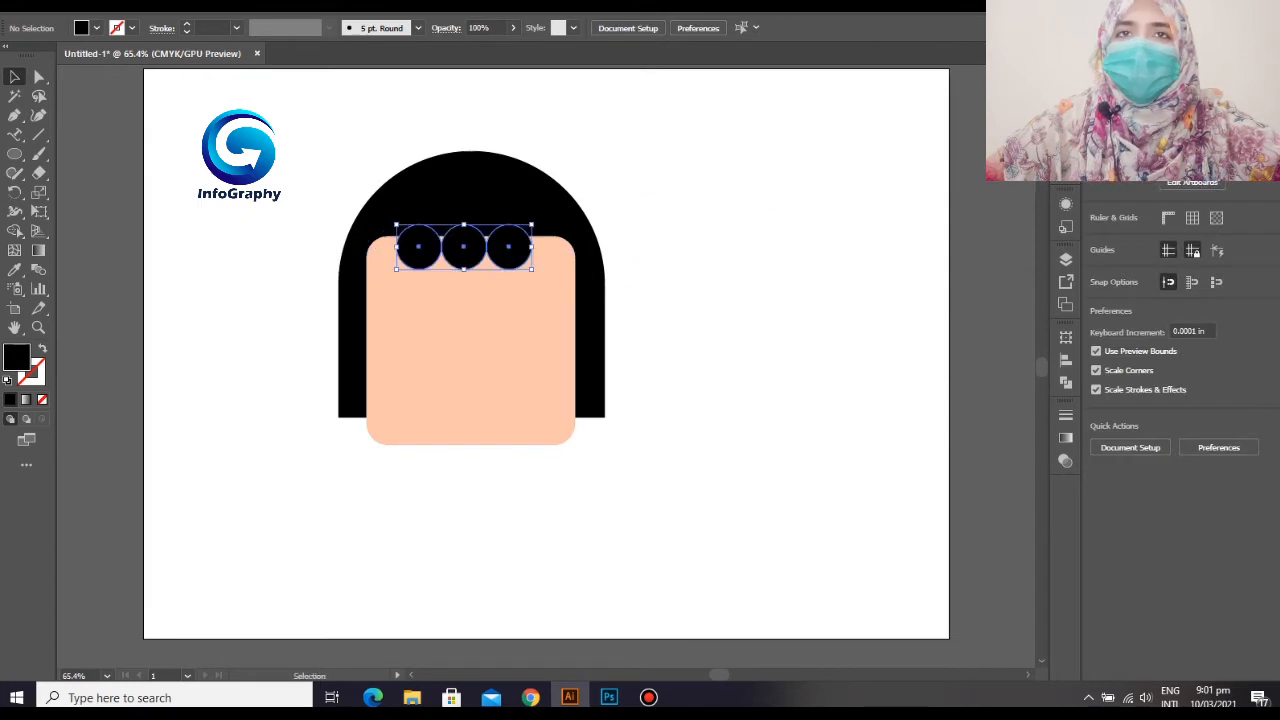
left_click_drag(532, 269, 471, 239)
left_click(642, 262)
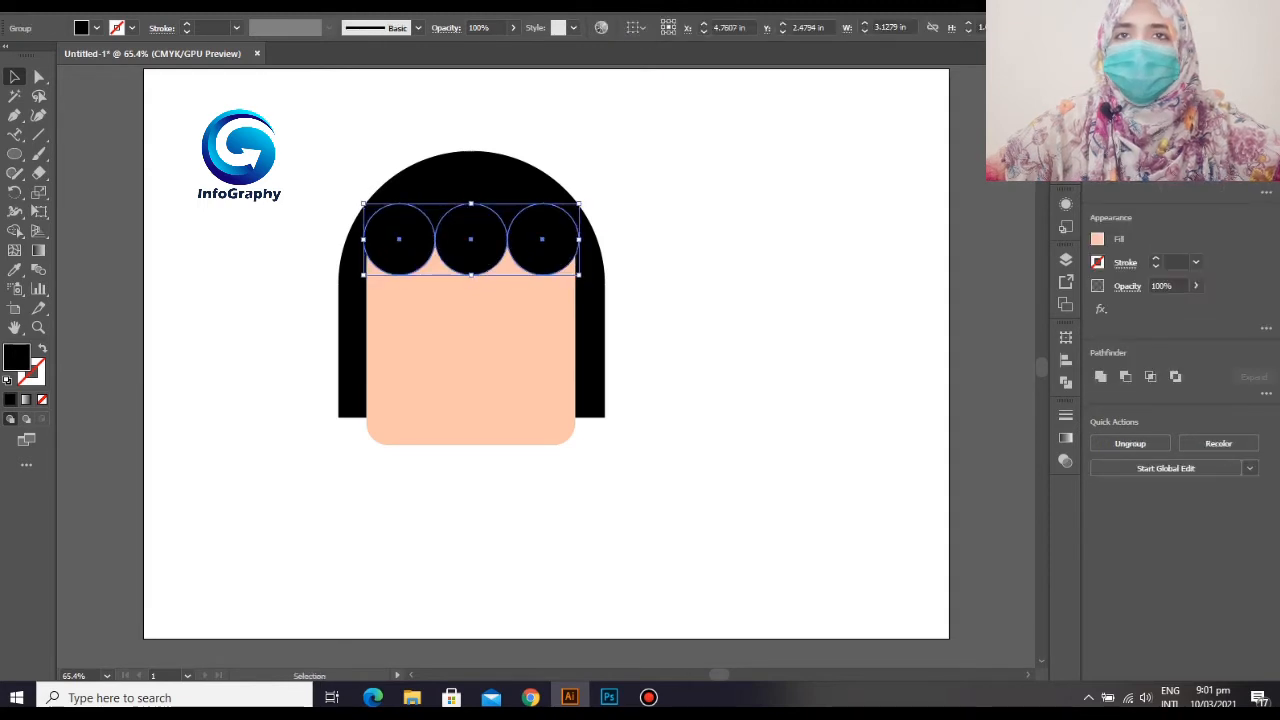
- Fine-tune the position of the fringe group so its scallops sit neatly across the upper edge of the face
scroll(471, 239, "down", 5)
scroll(471, 239, "up", 4)
left_click(660, 270)
scroll(660, 270, "up", 1)
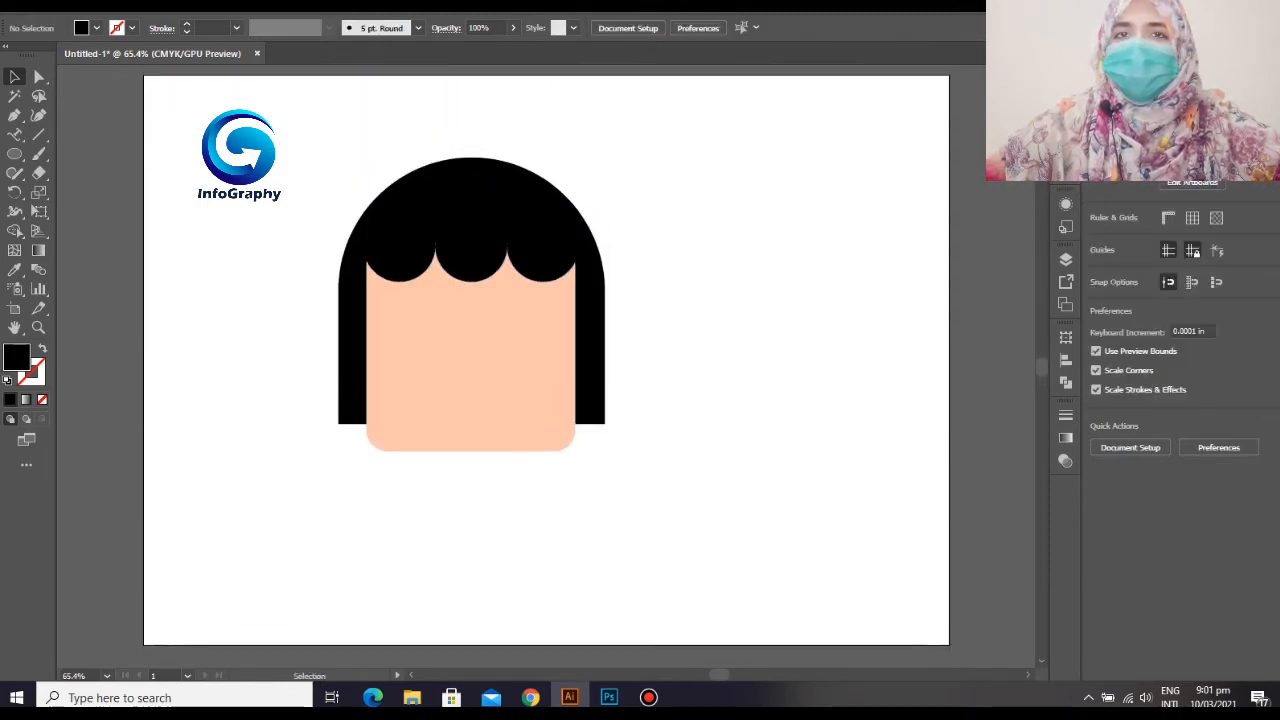
left_click_drag(471, 246, 471, 247)
left_click(655, 268)
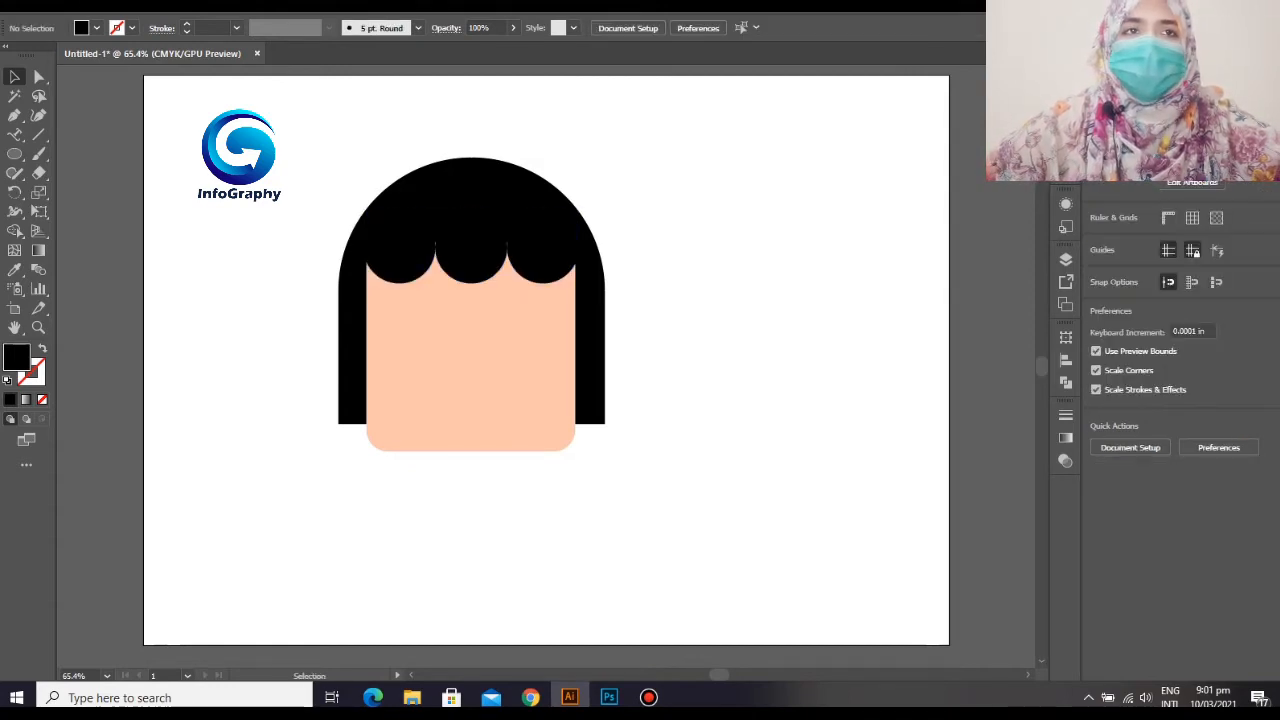
left_click(471, 247)
left_click(655, 268)
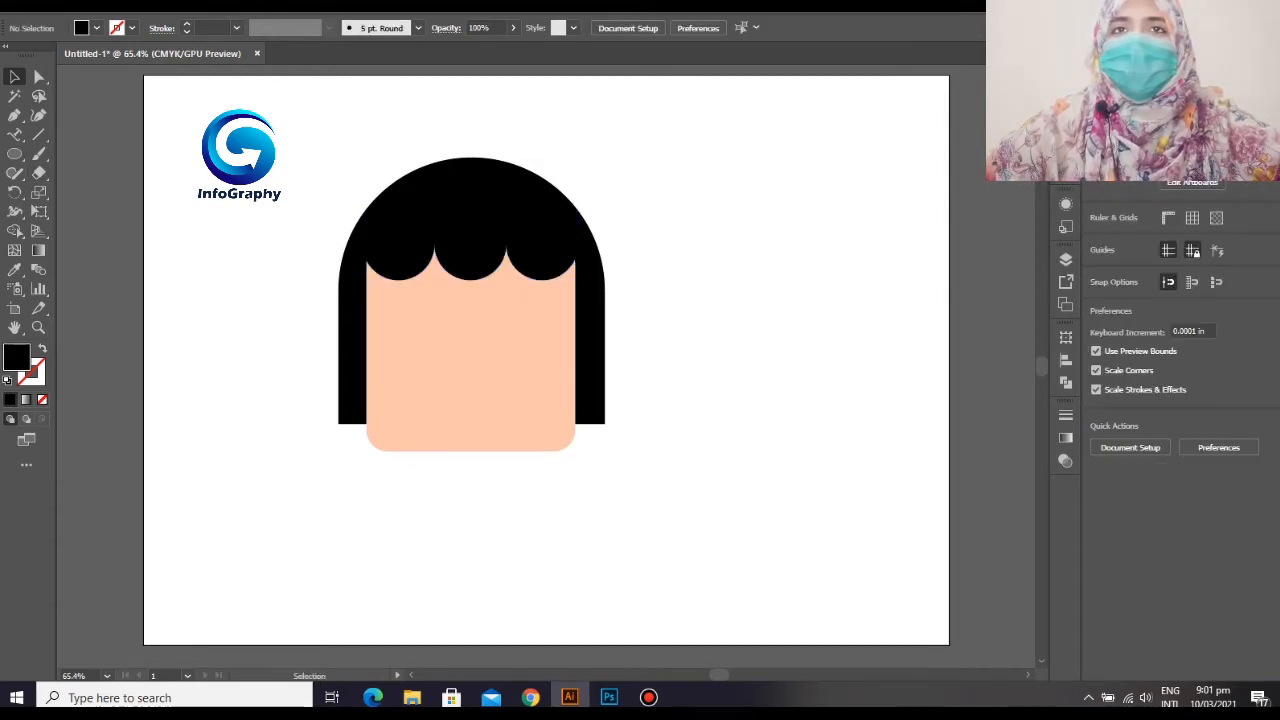
- Draw a small black square to the right of the head and round its corners
right_click(14, 154)
left_click(84, 154)
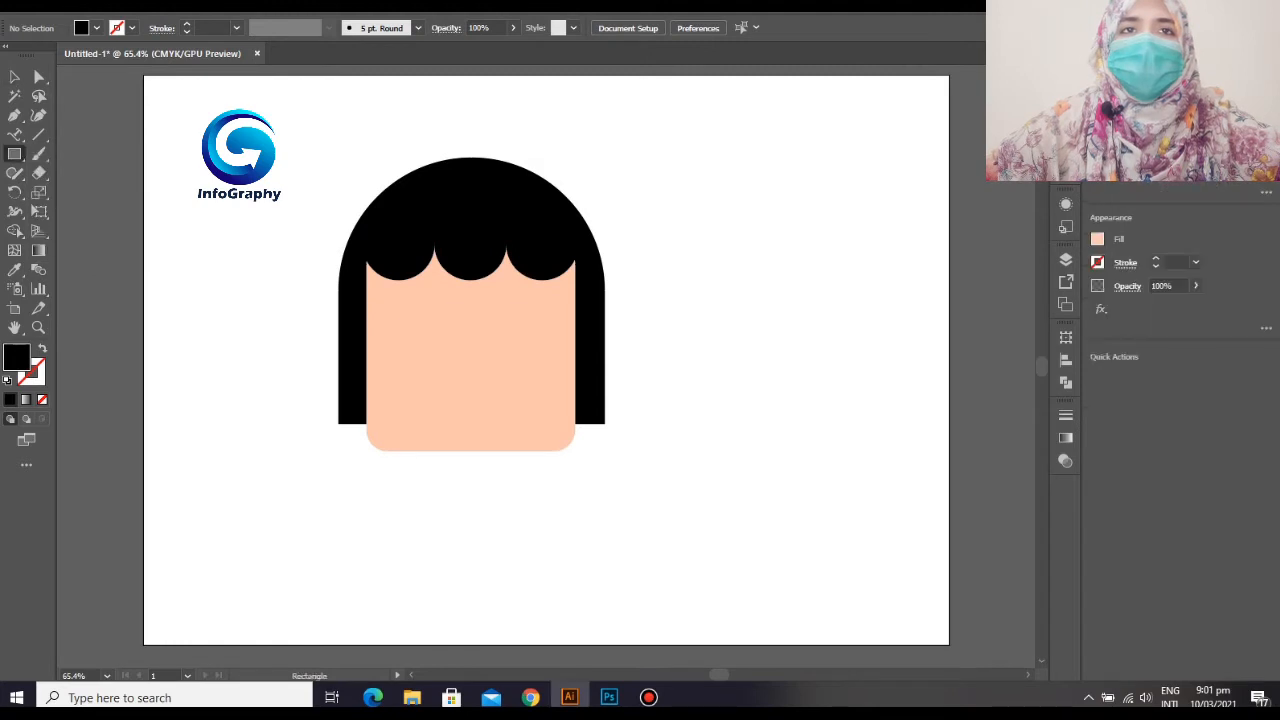
mouse_move(708, 215)
left_mouse_down()
mouse_move(741, 246)
mouse_move(722, 211)
left_mouse_up()
key("a")
left_click(664, 290)
- Draw a circle about 0.68 in wide just below the small rounded square and fill it with green
right_click(14, 154)
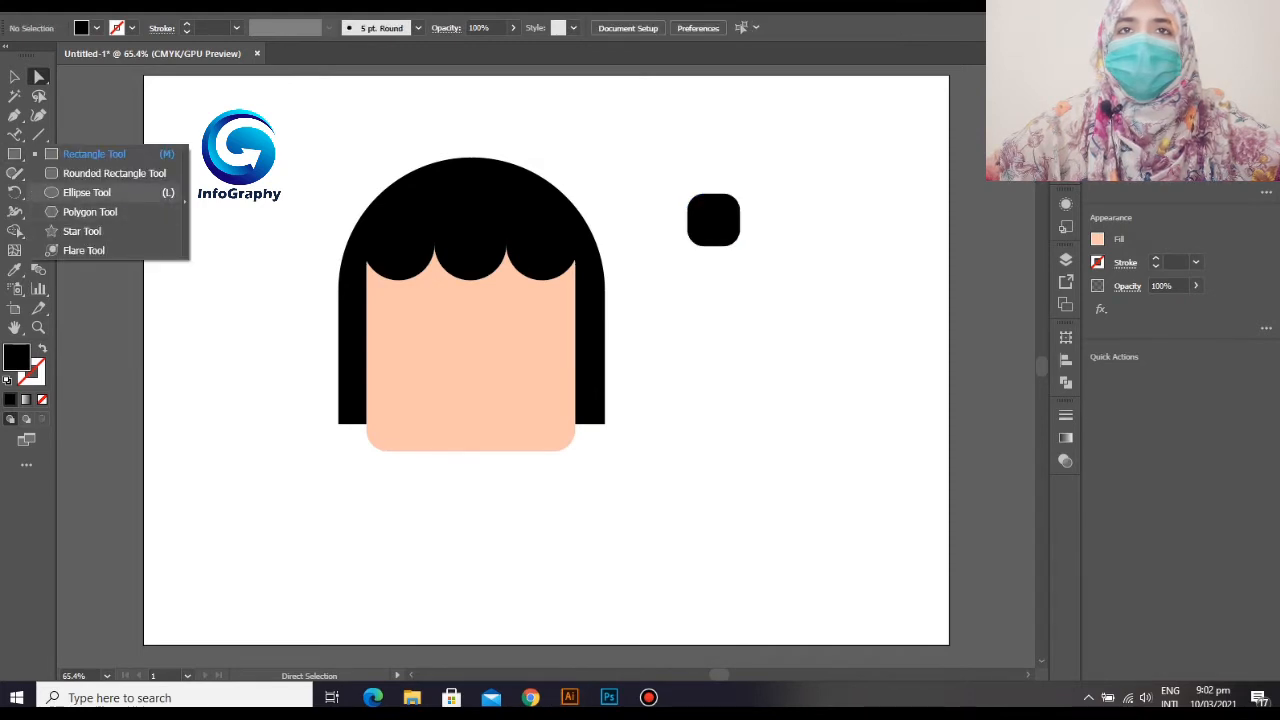
left_click(86, 192)
left_click_drag(722, 304, 768, 346)
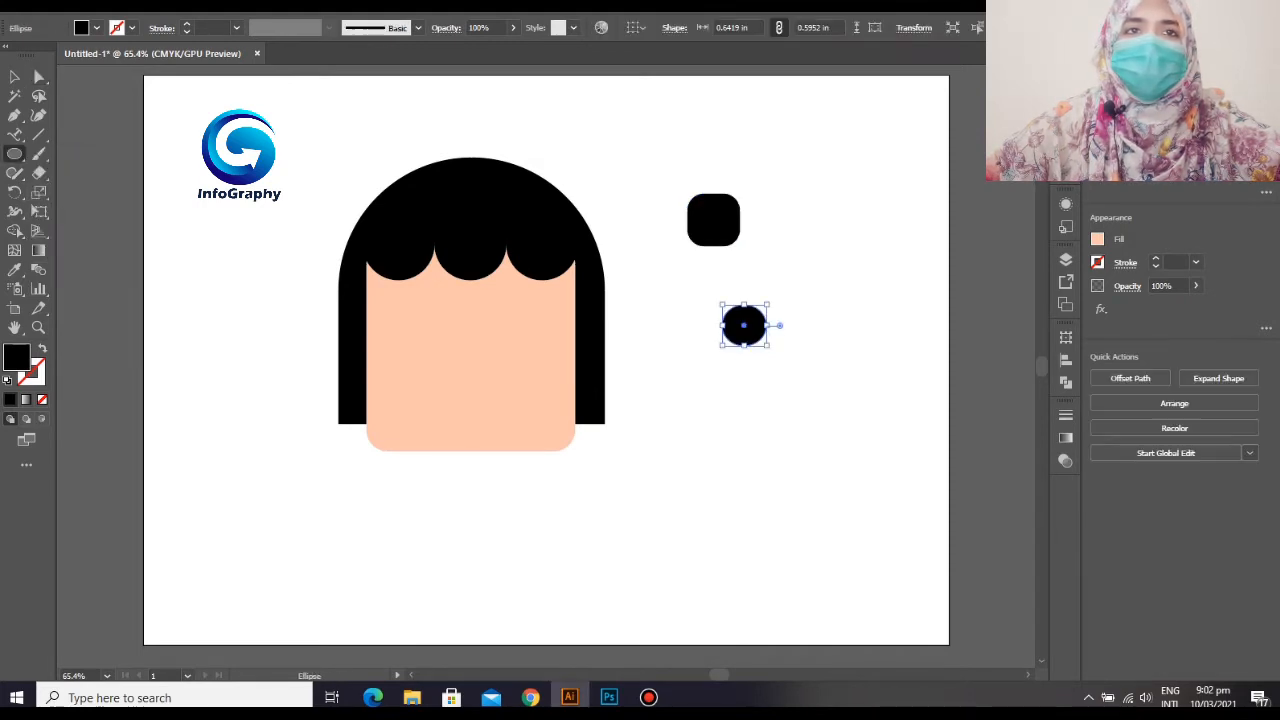
key("ctrl+z")
left_click_drag(686, 270, 736, 320)
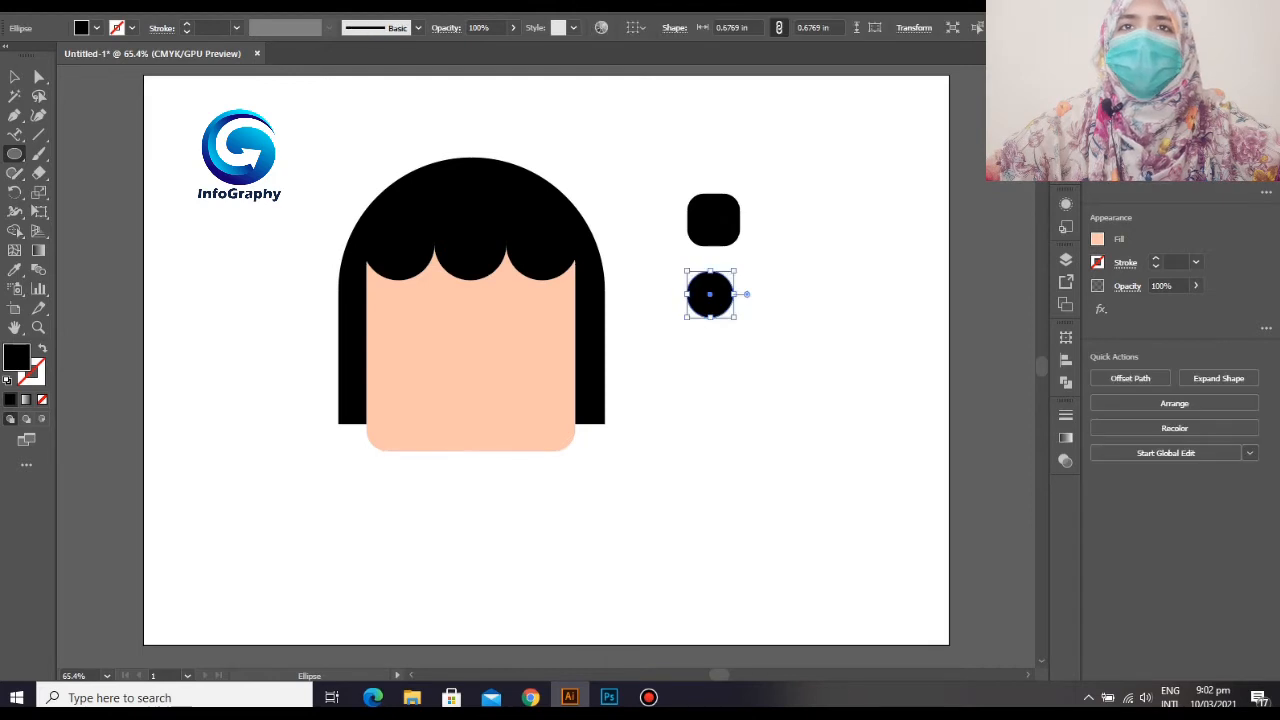
left_click(1097, 239)
left_click(946, 409)
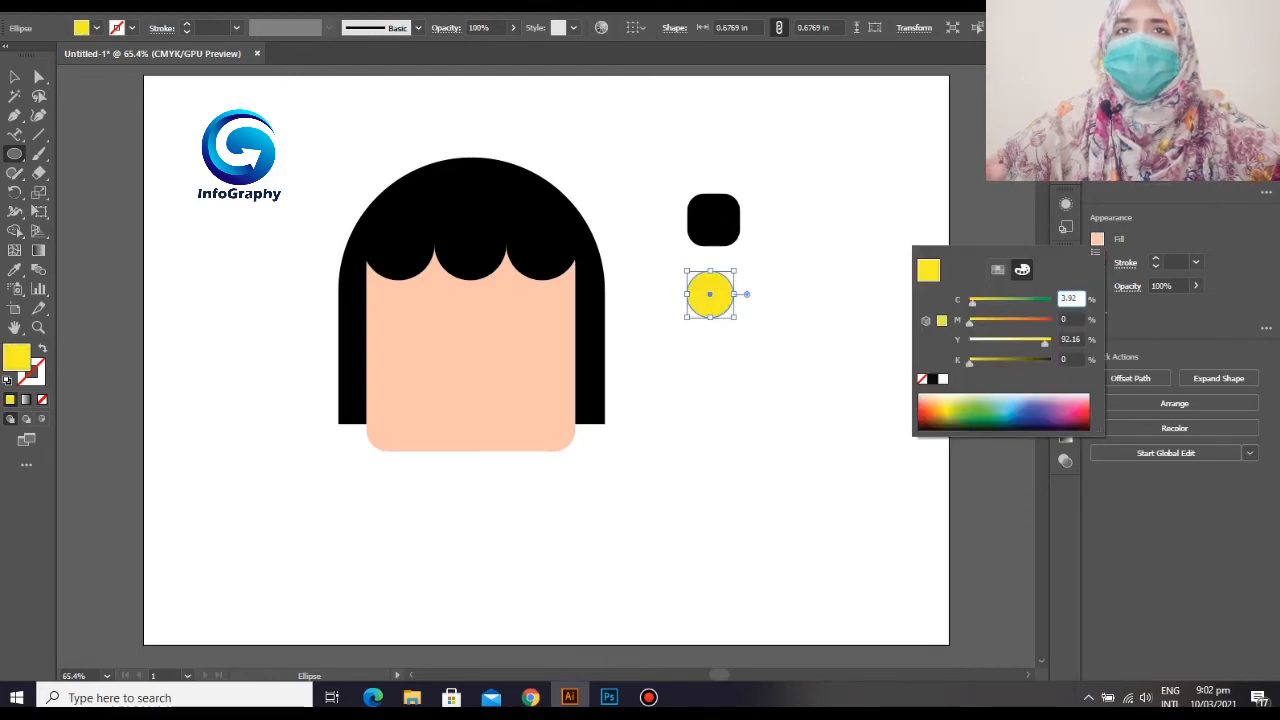
left_click(968, 411)
left_click_drag(707, 456, 707, 477)
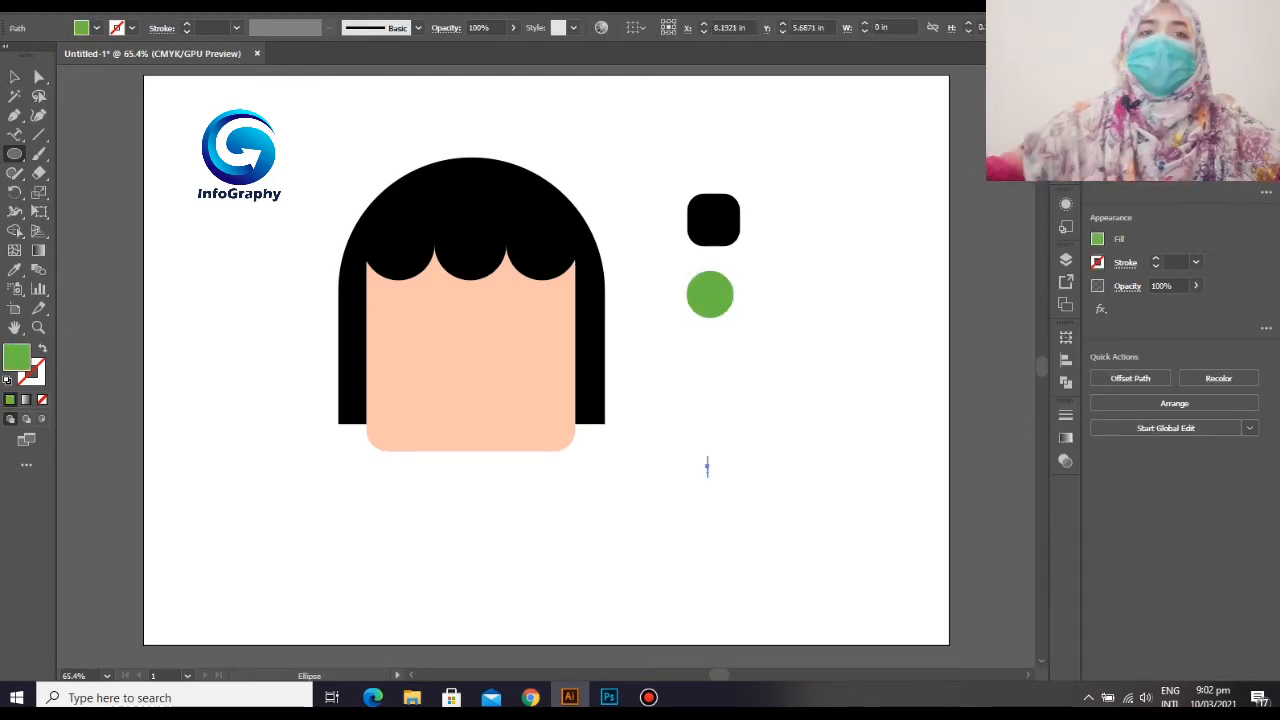
- Delete the stray path, shrink the green circle to about 0.55 in wide and overlap it with the black rounded square's lower edge
left_click(14, 77)
key("Delete")
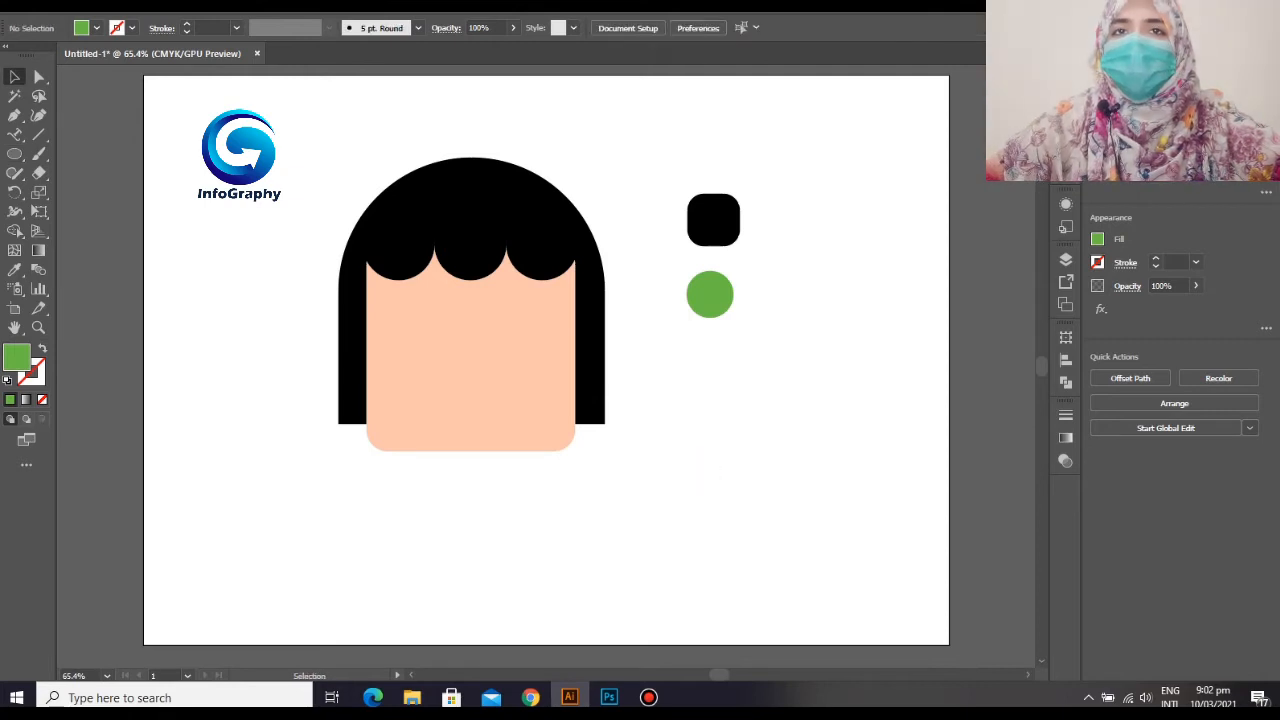
left_click_drag(710, 295, 713, 235)
left_click(782, 292)
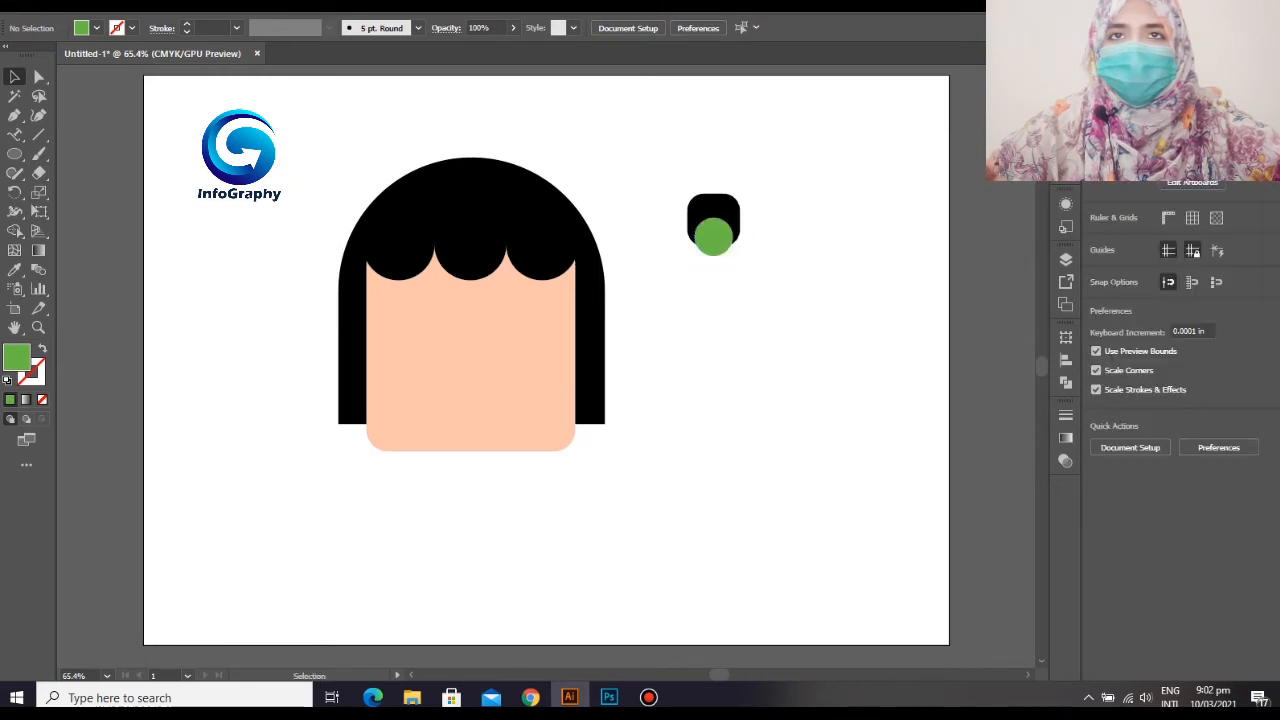
- Divide the rounded square and circle with Pathfinder, ungroup the result and delete the green sliver sticking out below the square
left_click_drag(673, 178, 745, 262)
left_click(1266, 462)
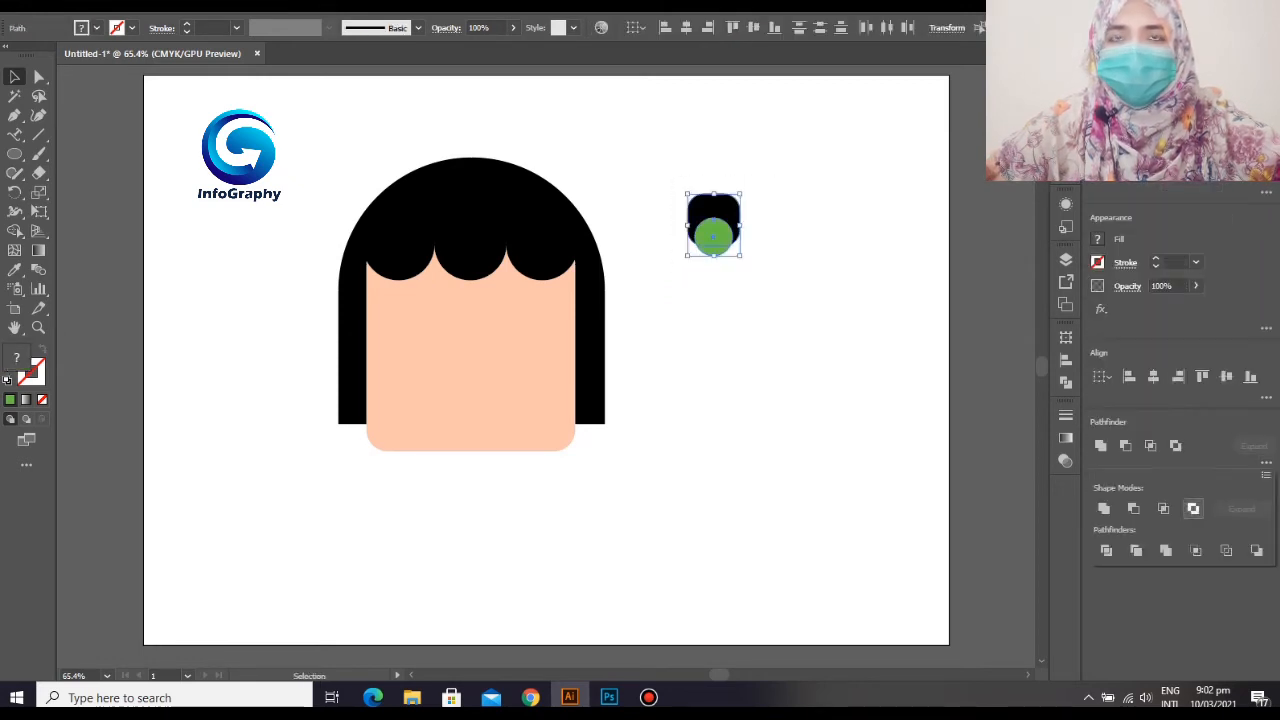
left_click(1107, 550)
left_click(666, 172)
left_click_drag(666, 170, 838, 283)
right_click(722, 225)
left_click(768, 360)
left_click(820, 386)
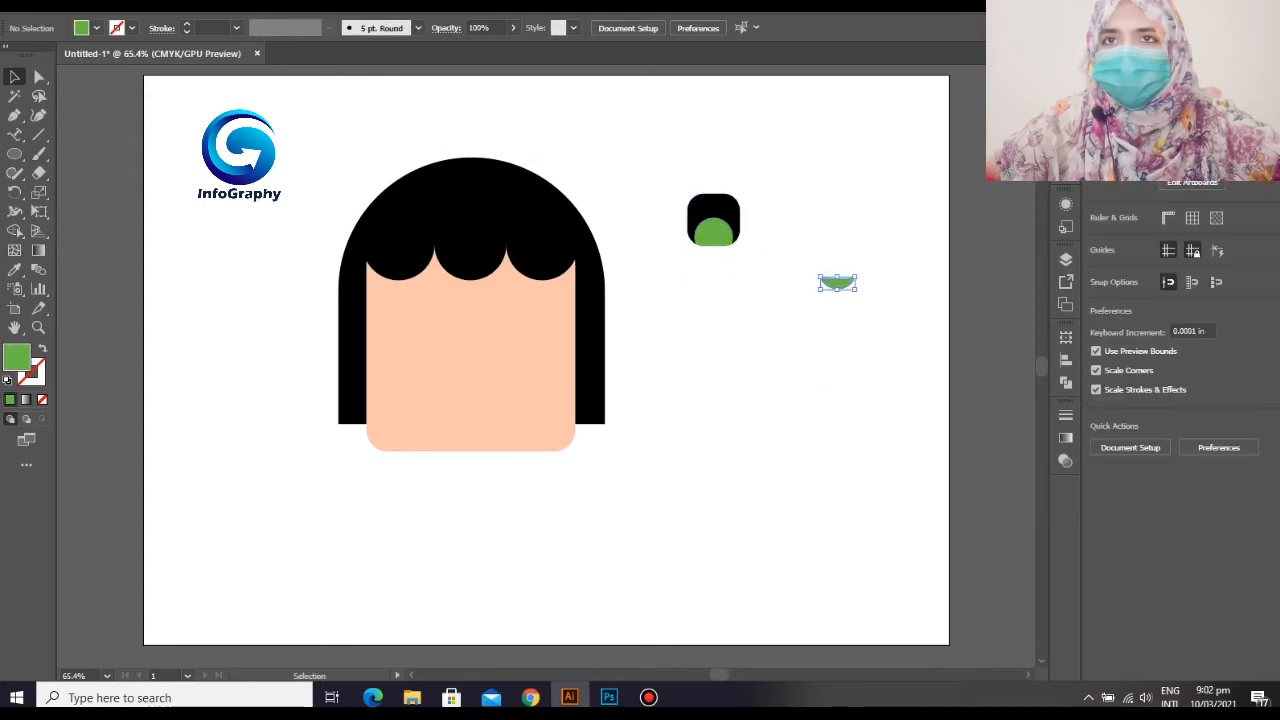
key("Delete")
- Try nudging the black rounded square slightly and filling it with white
left_click(713, 206)
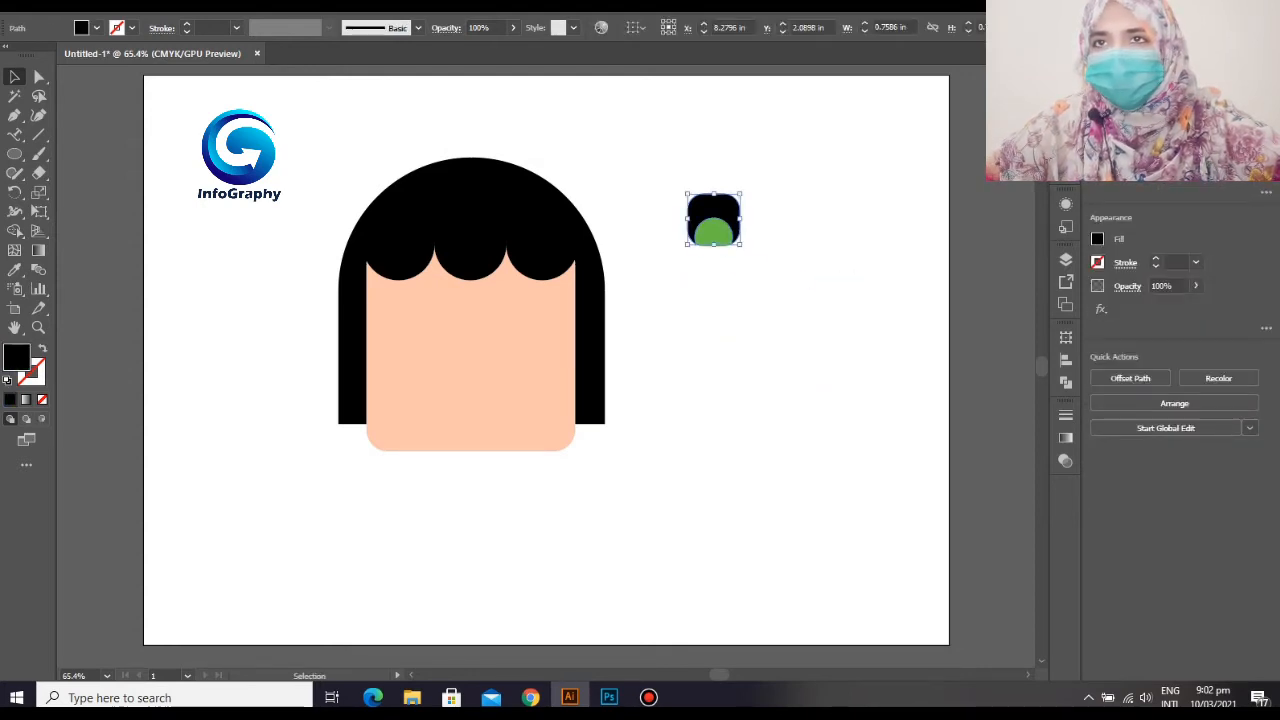
right_click(728, 221)
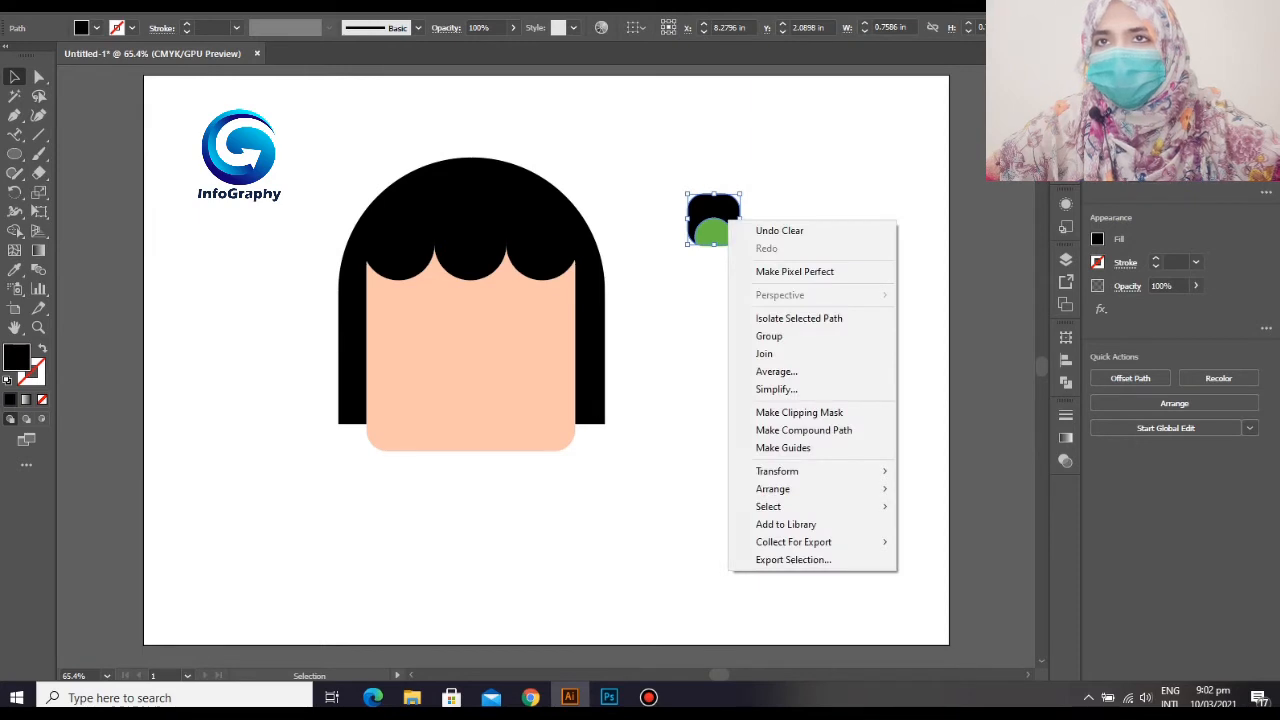
left_click(800, 190)
left_click_drag(717, 206, 720, 205)
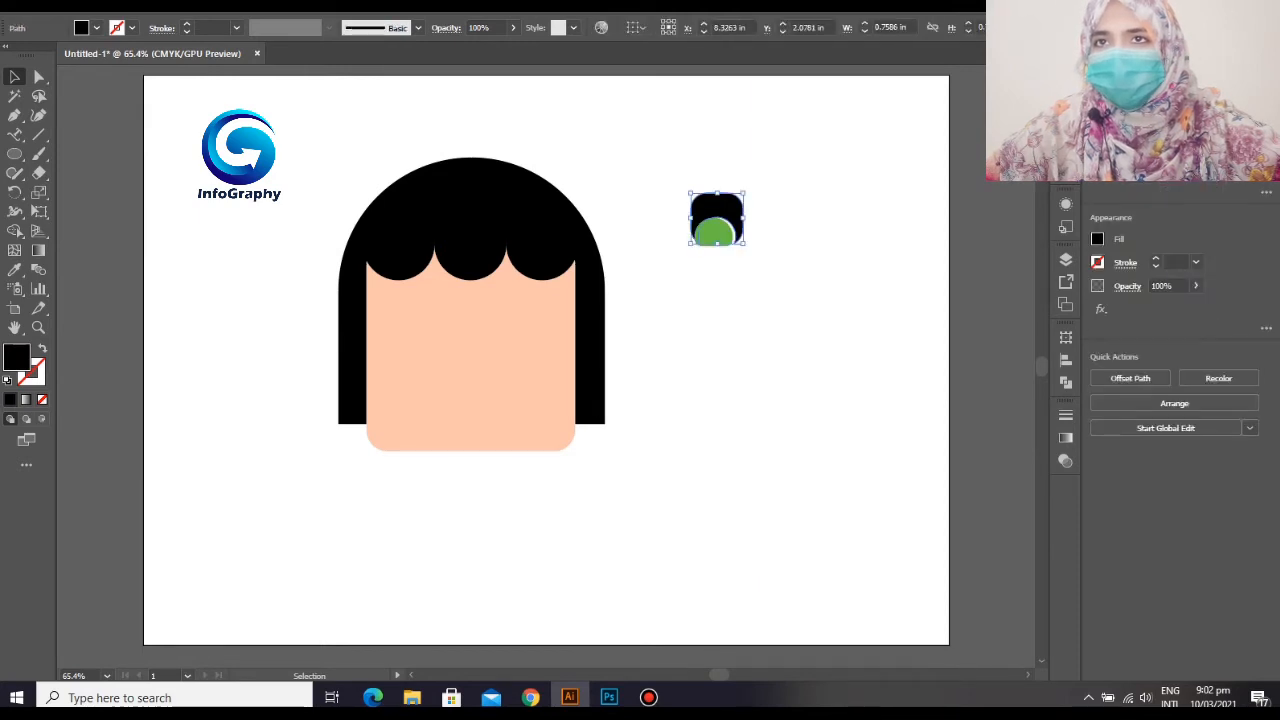
left_click(1097, 239)
left_click(943, 379)
left_click(835, 270)
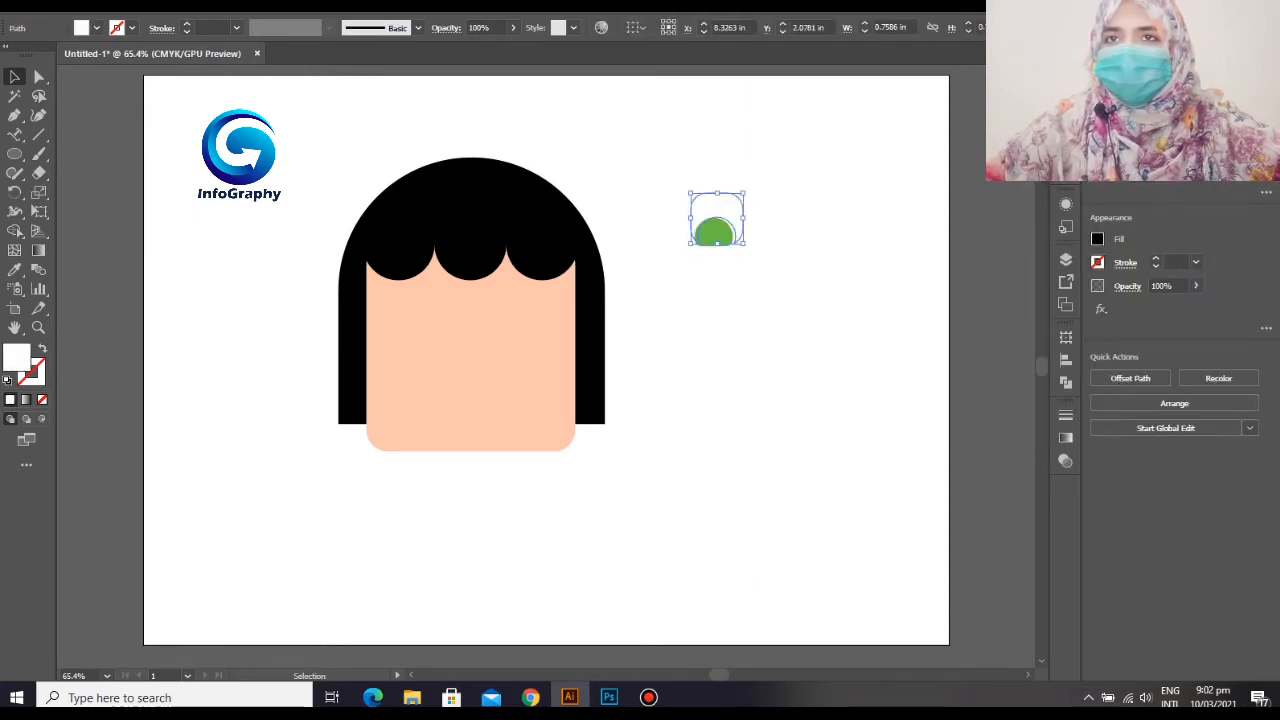
left_click(825, 265)
- Try filling the green domed piece of the eye with black
left_click(714, 233)
left_click(1097, 239)
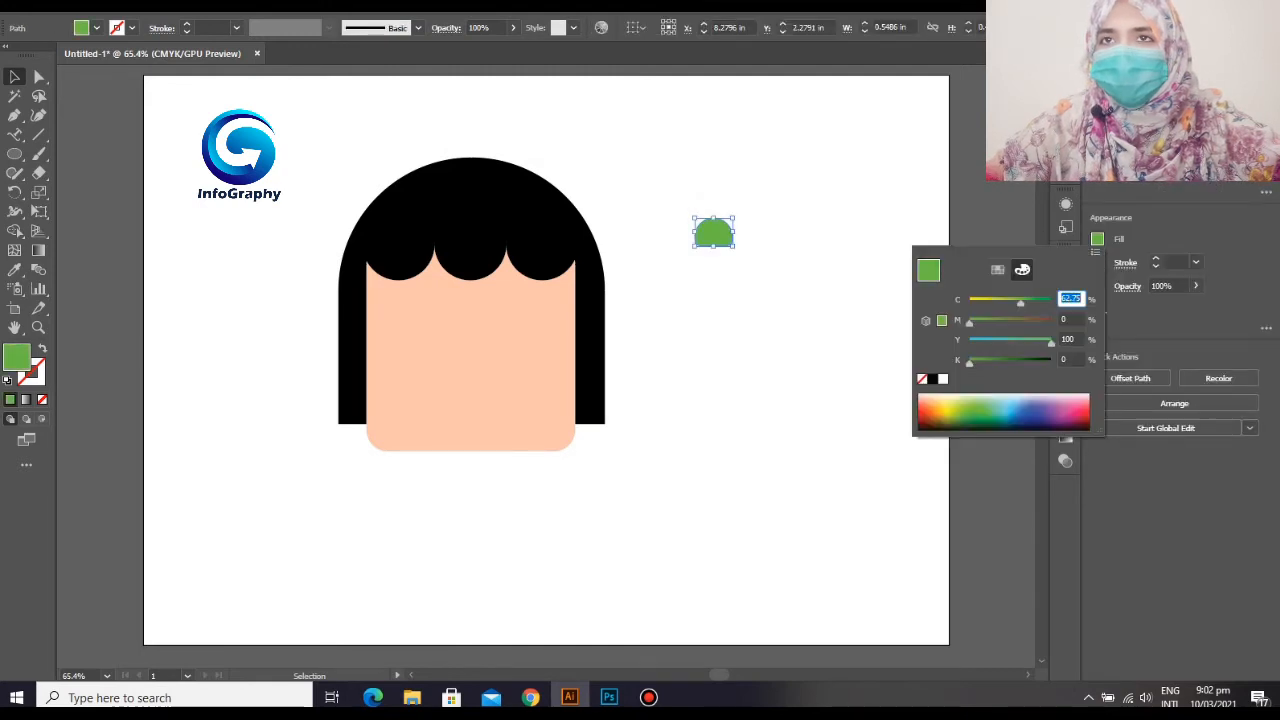
left_click(933, 379)
left_click(825, 268)
left_click(820, 266)
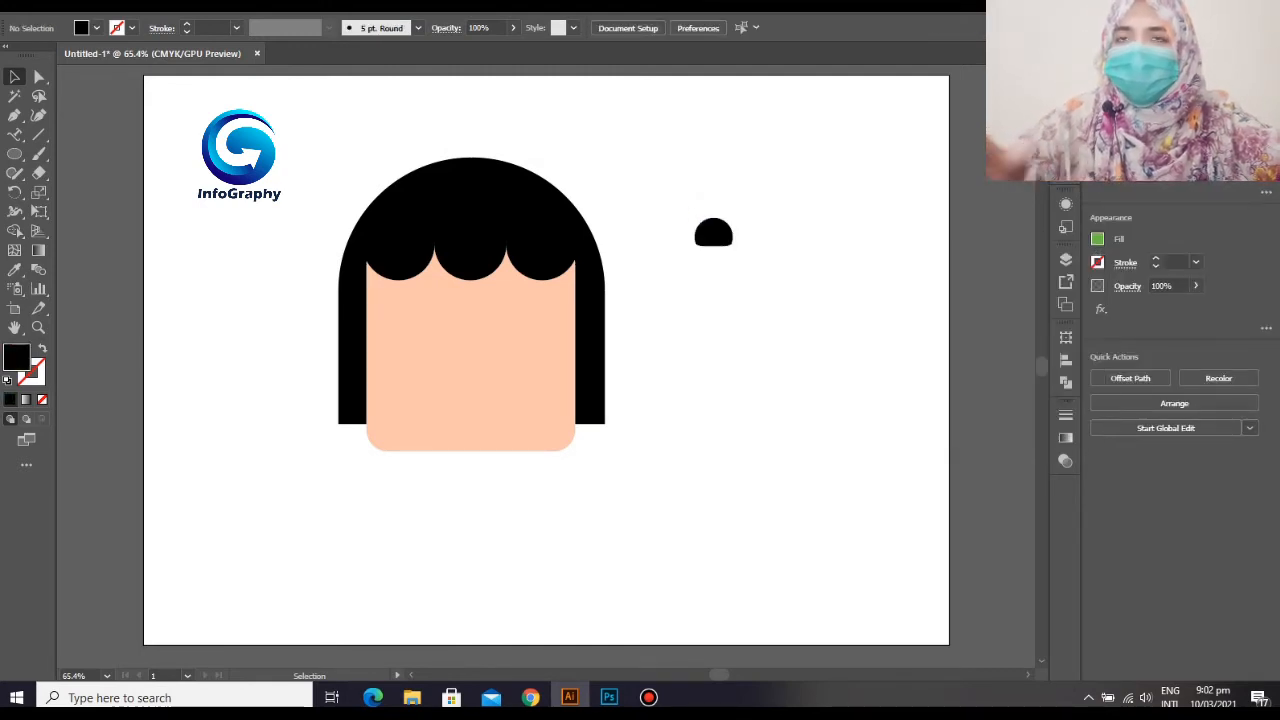
- Try grouping the white and black eye pieces and placing the group on the left side of the face
left_click_drag(673, 185, 742, 257)
right_click(716, 228)
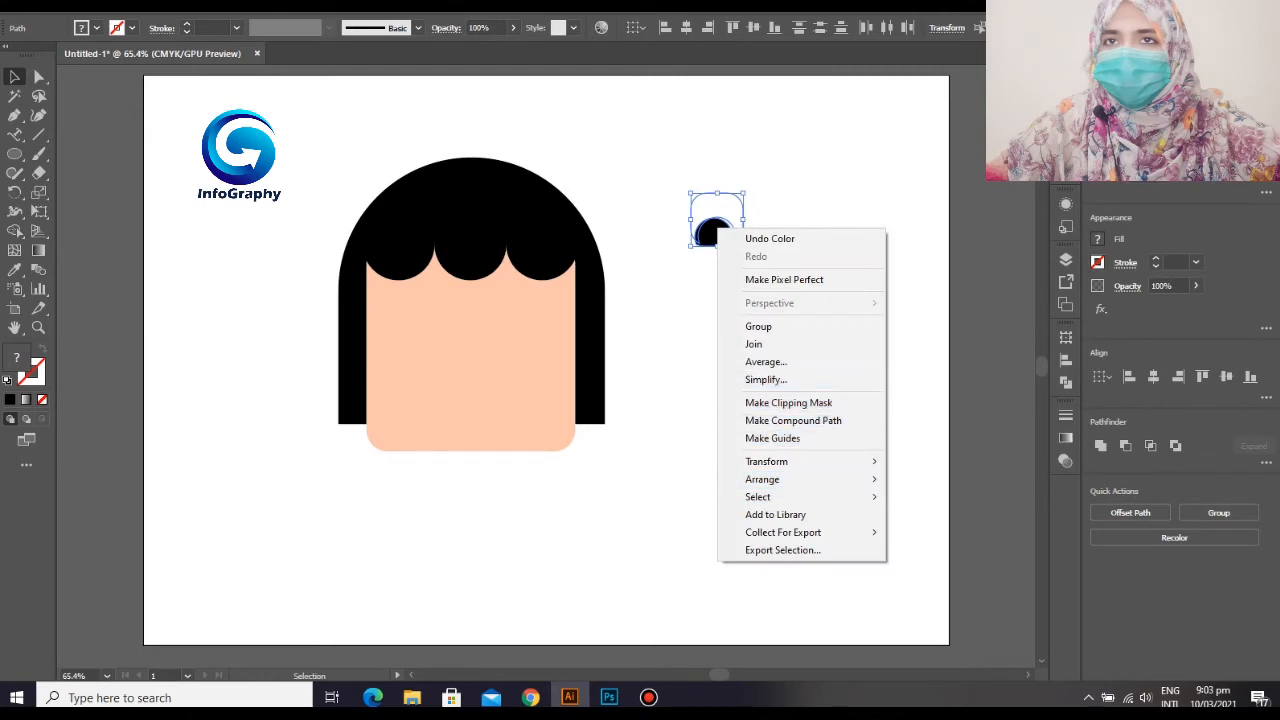
left_click(759, 326)
left_click(765, 300)
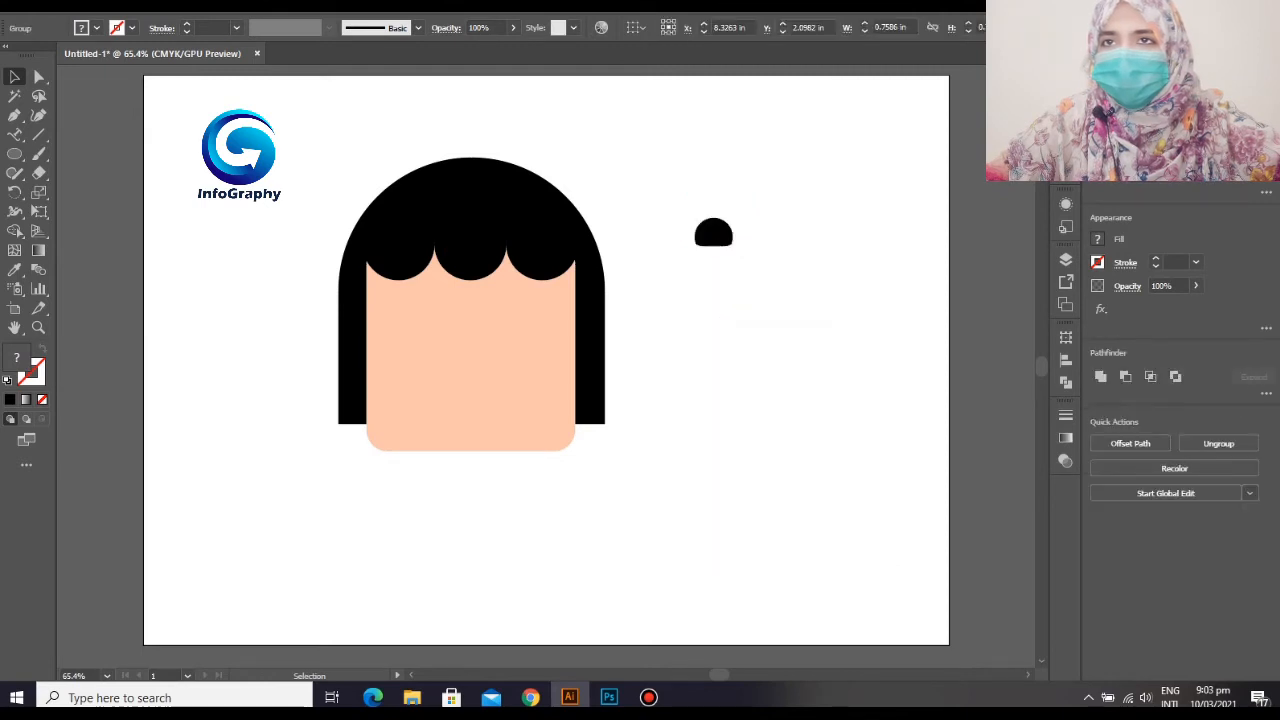
left_click_drag(715, 234, 405, 357)
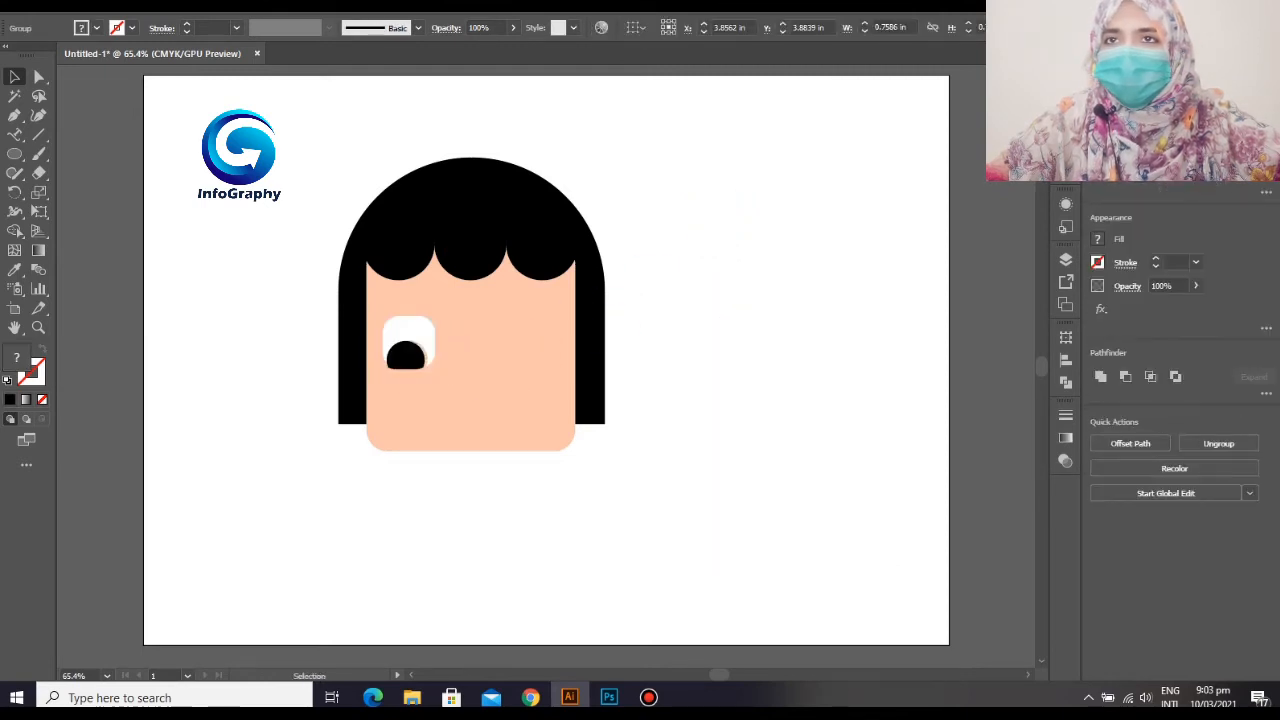
key("ctrl+shift+a")
right_click(405, 357)
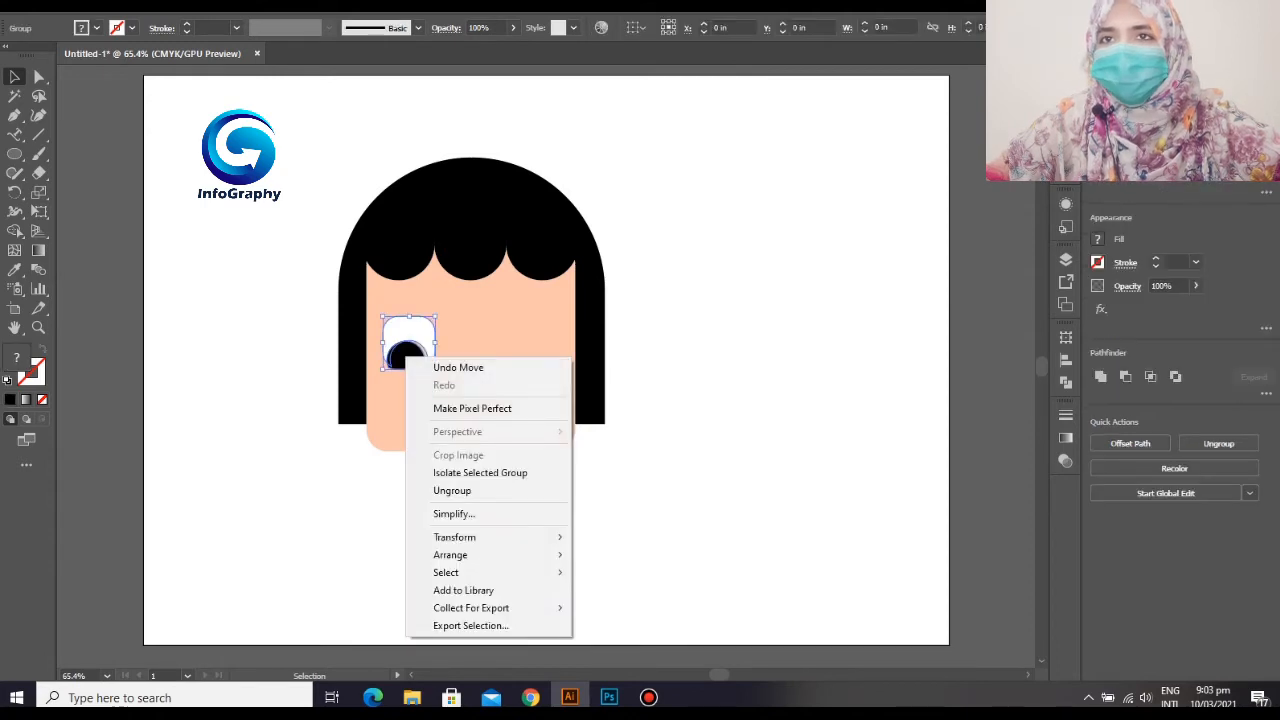
left_click(680, 385)
- Undo the eye's placement, grouping, recolouring and nudge, back to the green domed piece on the black rounded square
key("ctrl+z")
key("ctrl+z")
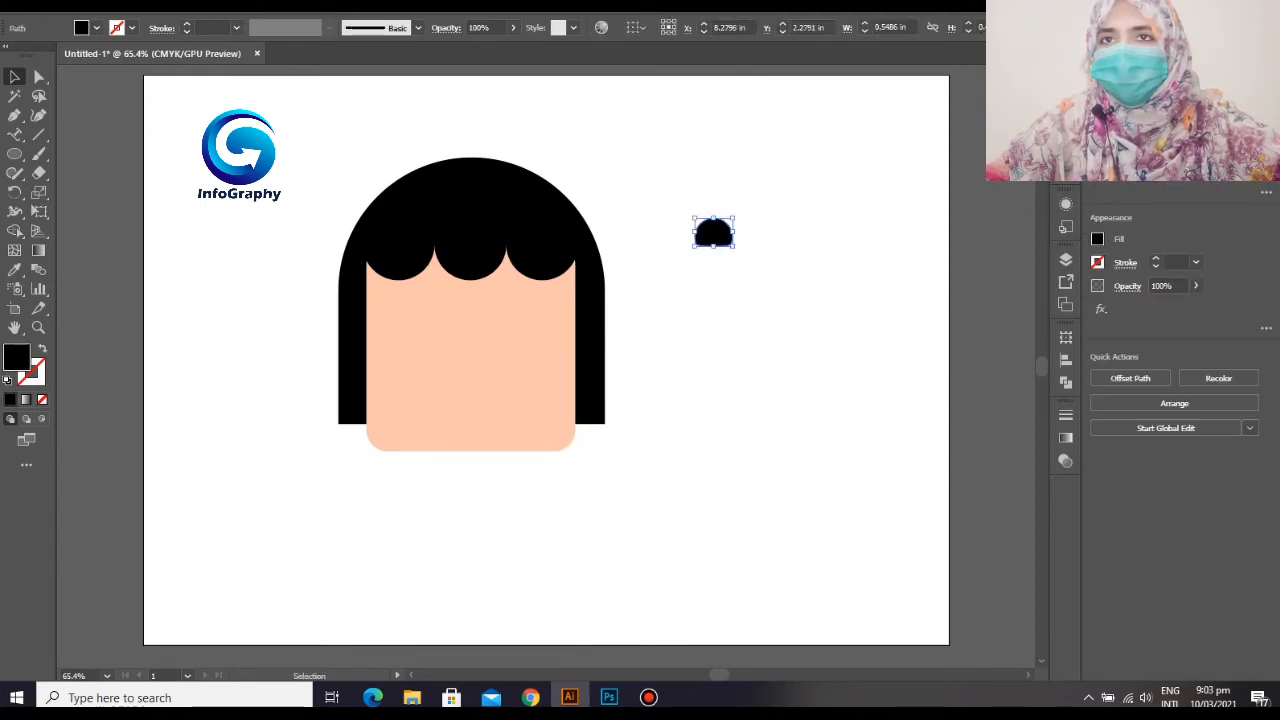
left_click_drag(675, 165, 785, 279)
key("ctrl+z")
key("ctrl+z")
key("ctrl+z")
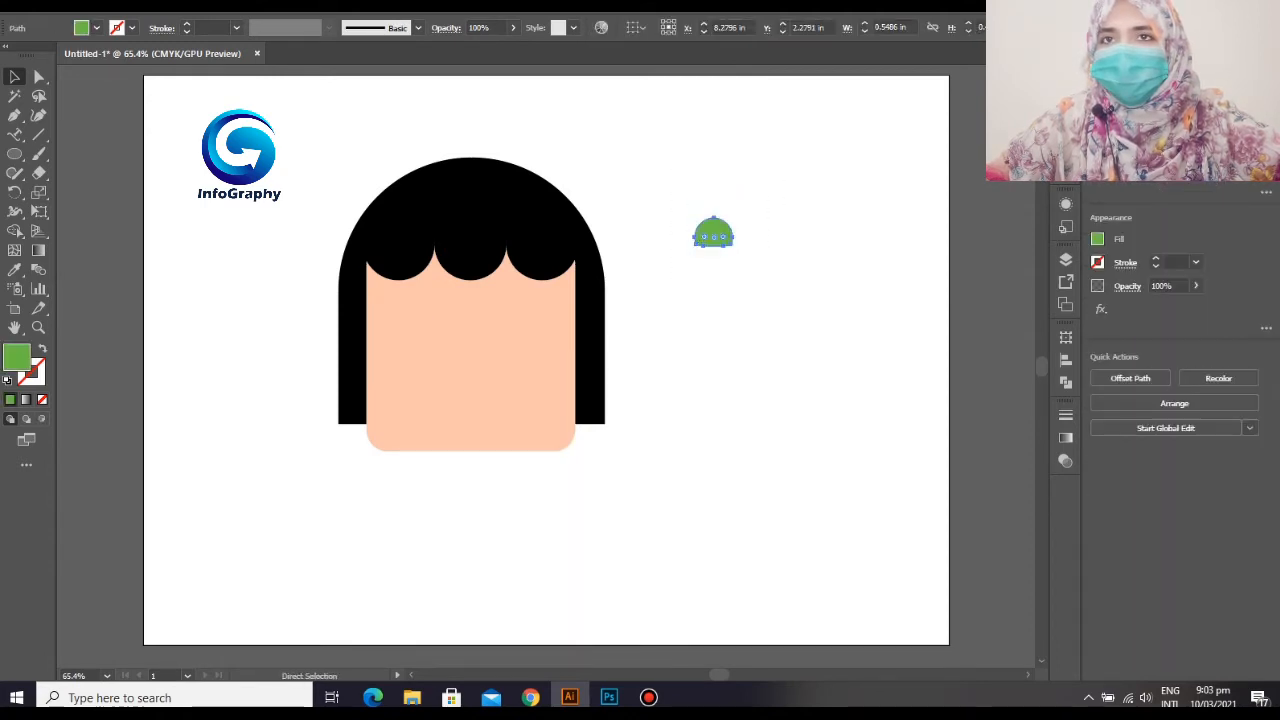
key("ctrl+z")
left_click(775, 262)
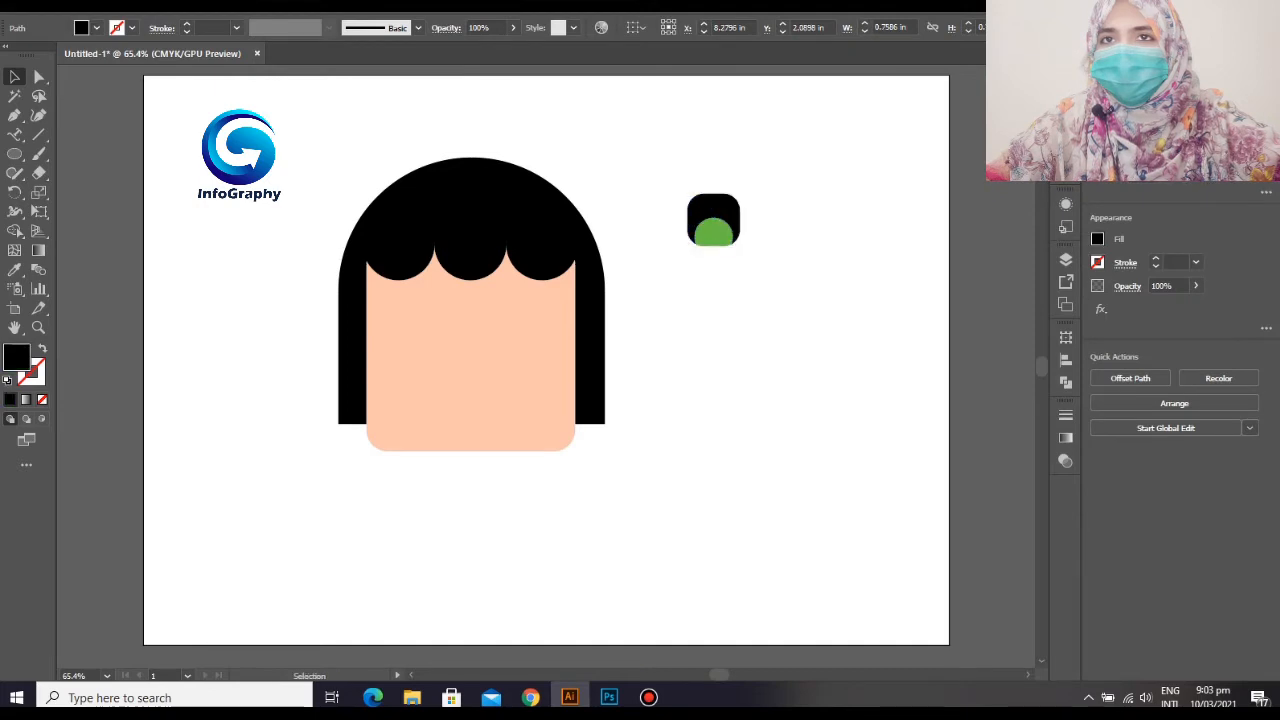
- Fill the black rounded square behind the green domed piece with white
left_click(714, 206)
left_click(1097, 239)
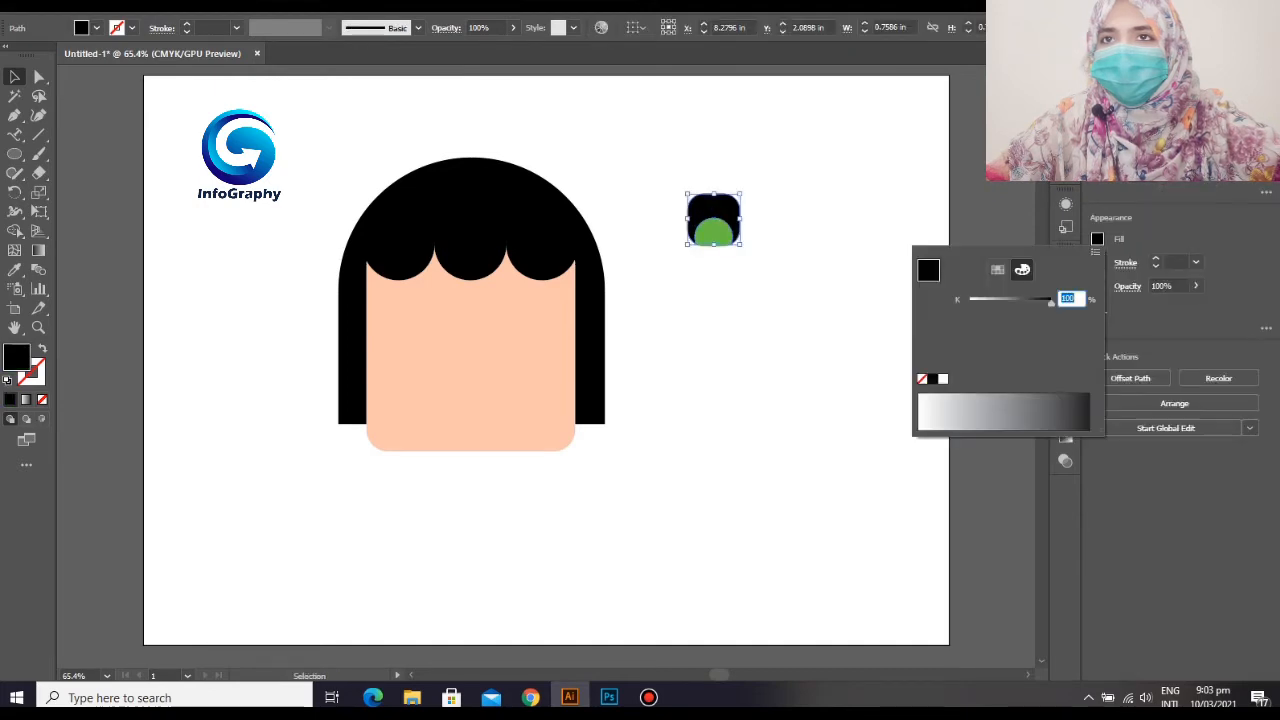
left_click(943, 379)
left_click(783, 343)
left_click(783, 343)
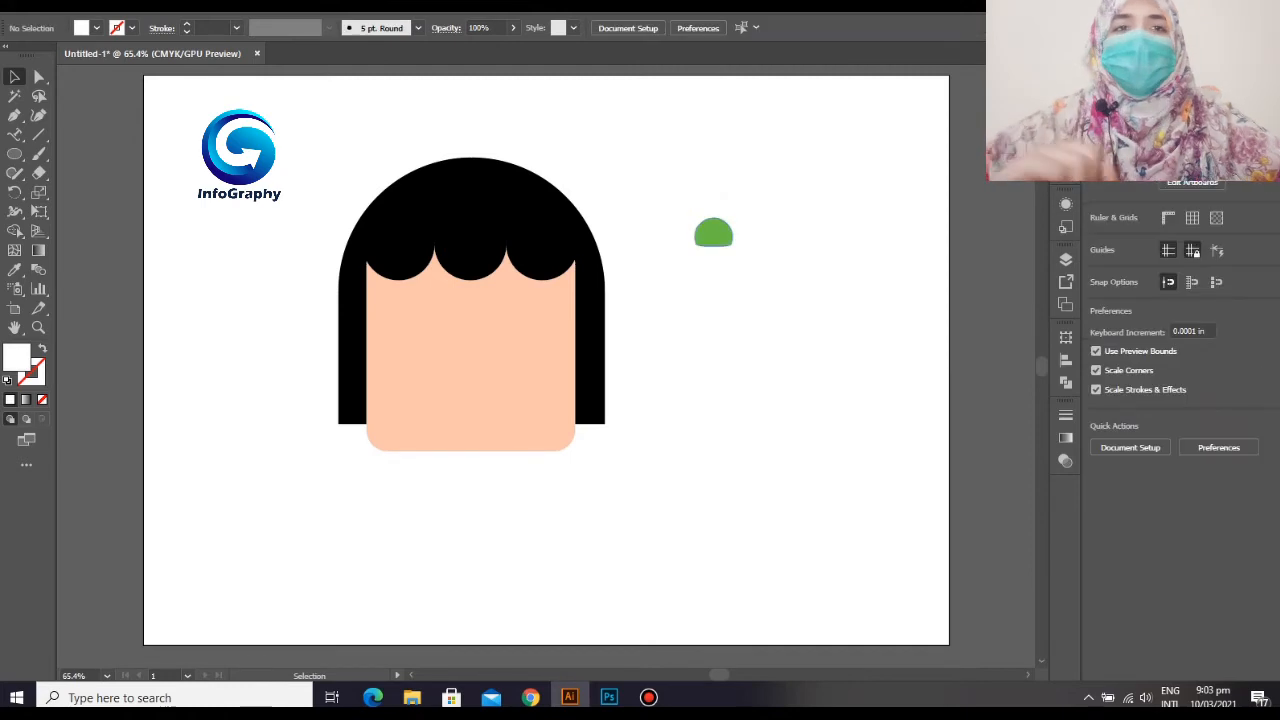
- Fill the green domed piece with black as the pupil
left_click(714, 233)
left_click(1097, 239)
left_click(933, 379)
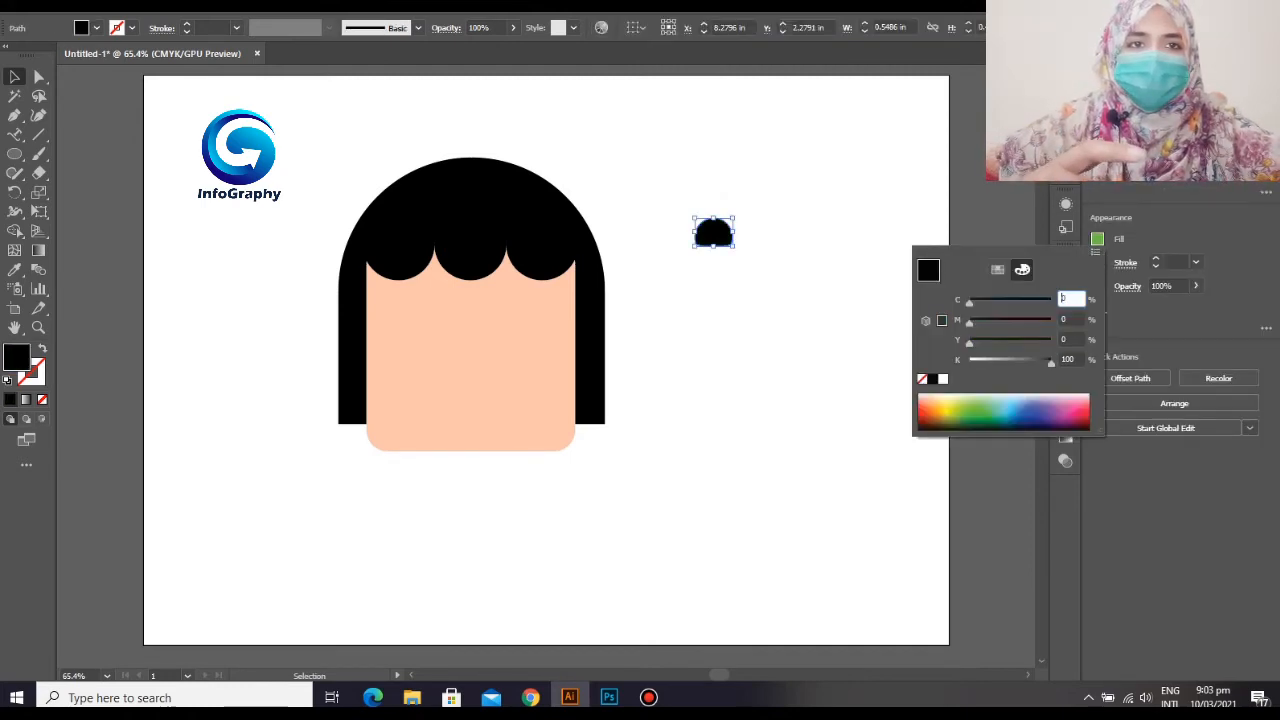
left_click(783, 310)
- Group the eye white and pupil, scale the group down and place a copy on each side of the face
left_click_drag(671, 190, 784, 281)
right_click(725, 229)
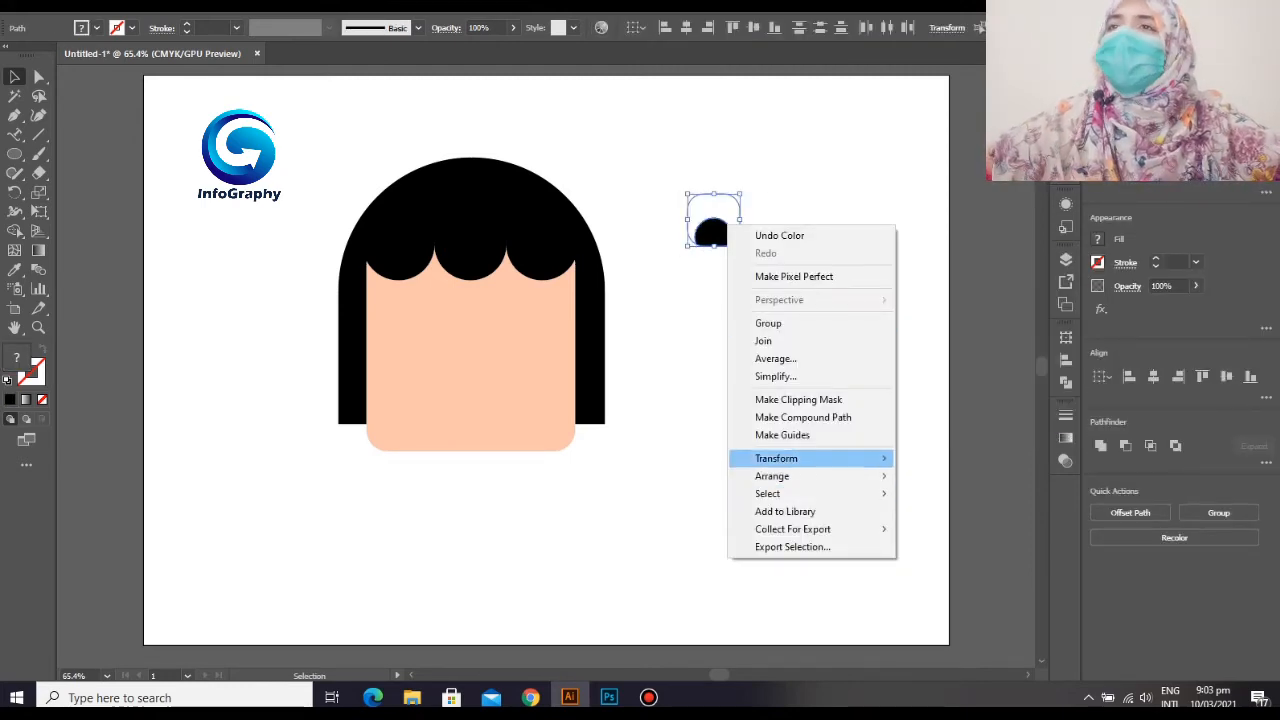
left_click(769, 323)
left_click(777, 318)
left_click_drag(716, 233, 526, 352)
left_click(447, 362)
- Align the two eyes along their bottom edges
left_click(408, 338, "shift")
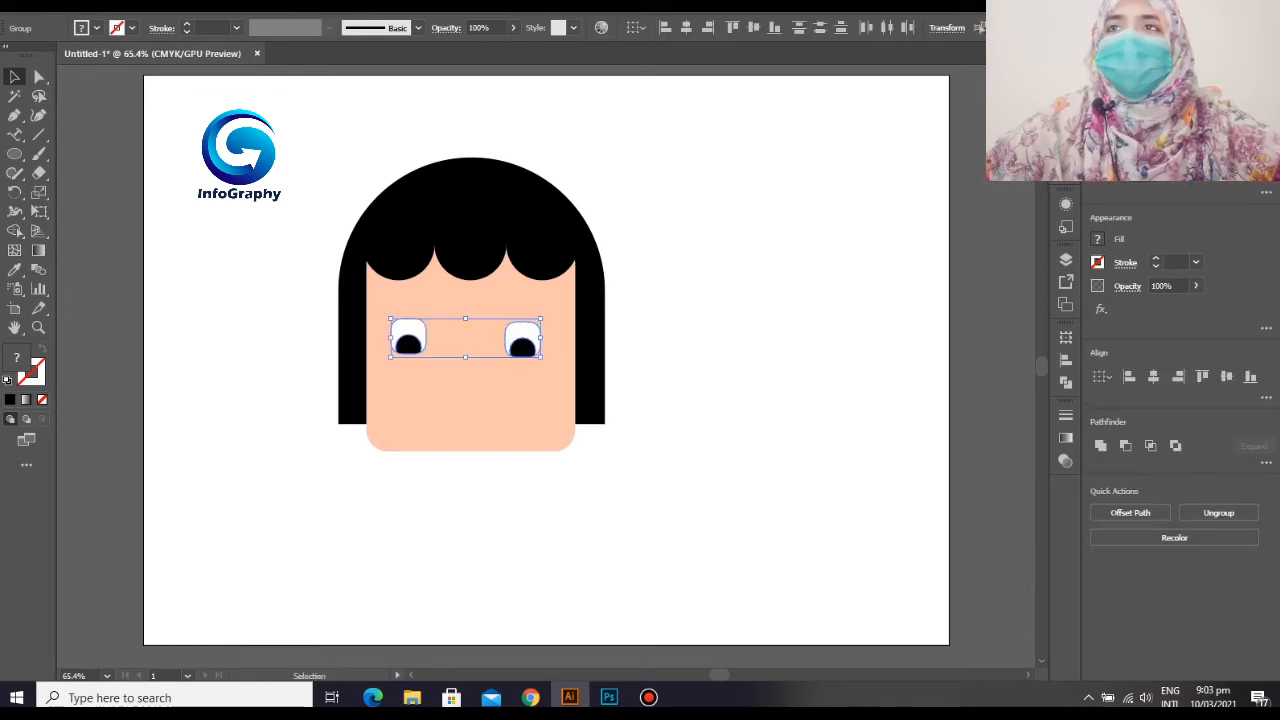
left_click(1250, 376)
left_click(800, 374)
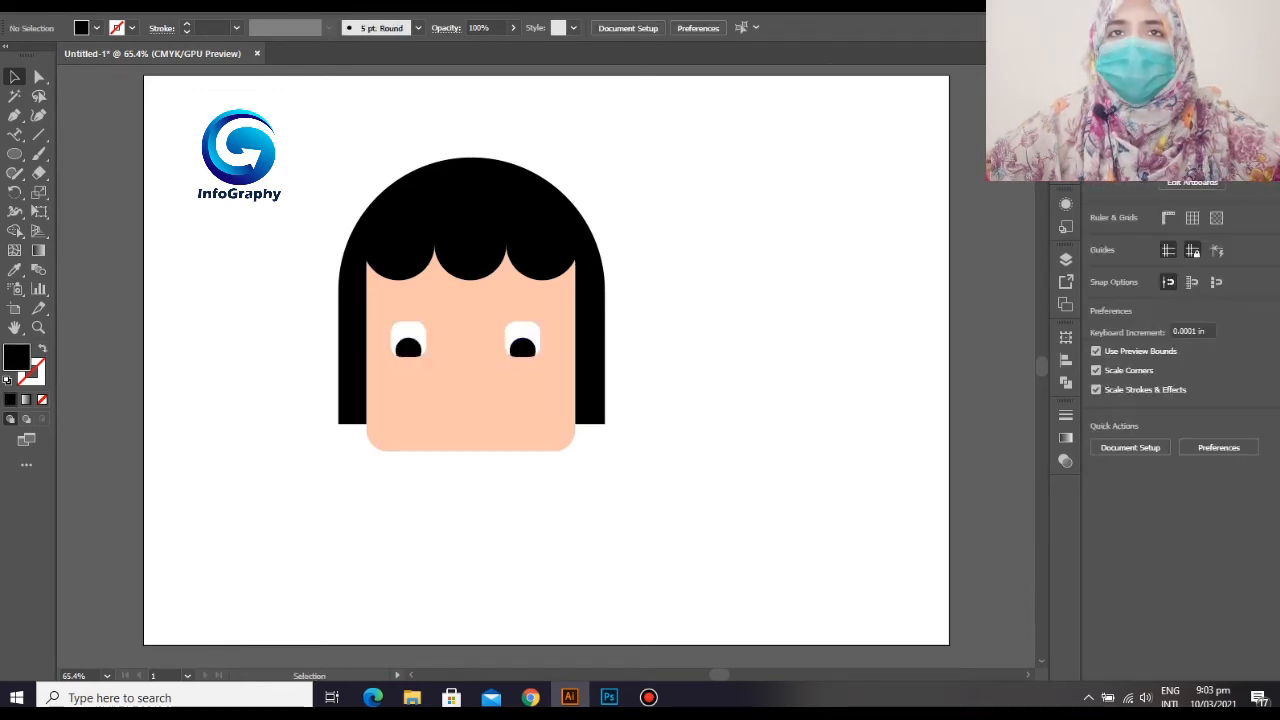
- Draw a black rectangle about 1.12 by 0.42 in beside the head and a teal ellipse about 0.97 by 0.4 in below it
left_click_drag(14, 154, 60, 153)
left_click_drag(743, 256, 822, 283)
left_click_drag(14, 154, 60, 188)
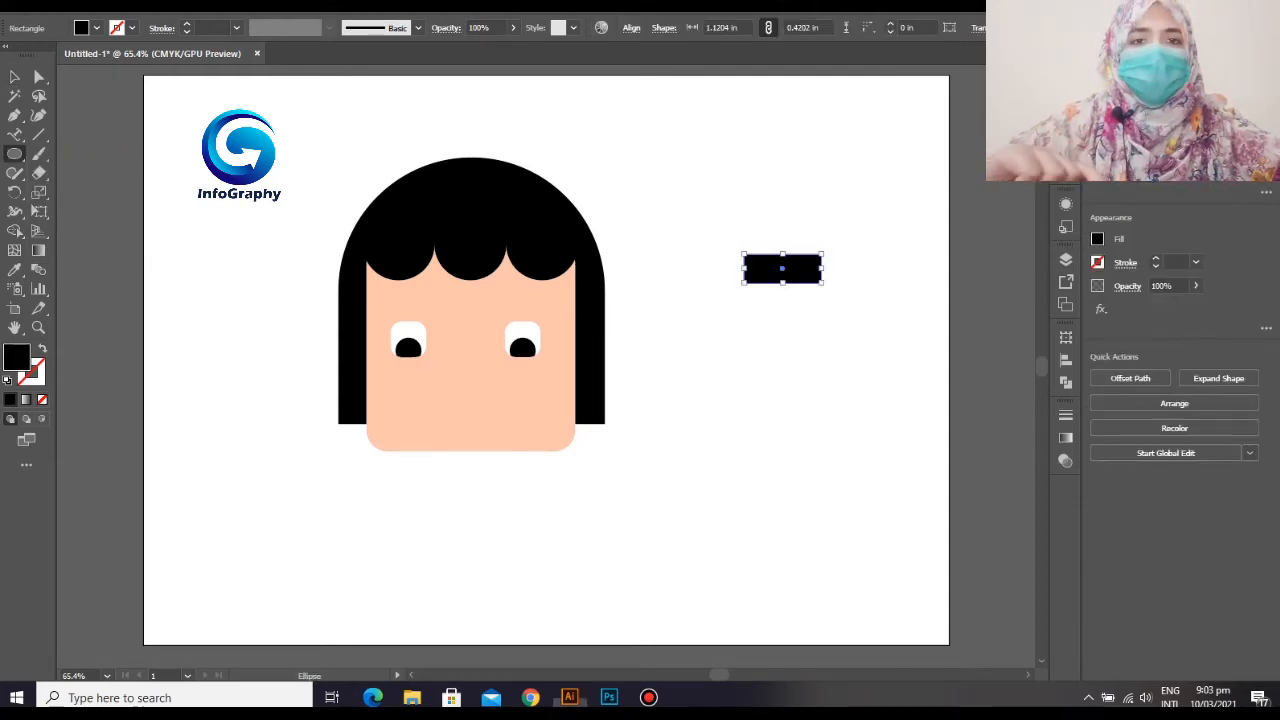
left_click_drag(706, 359, 772, 386)
left_click(1097, 239)
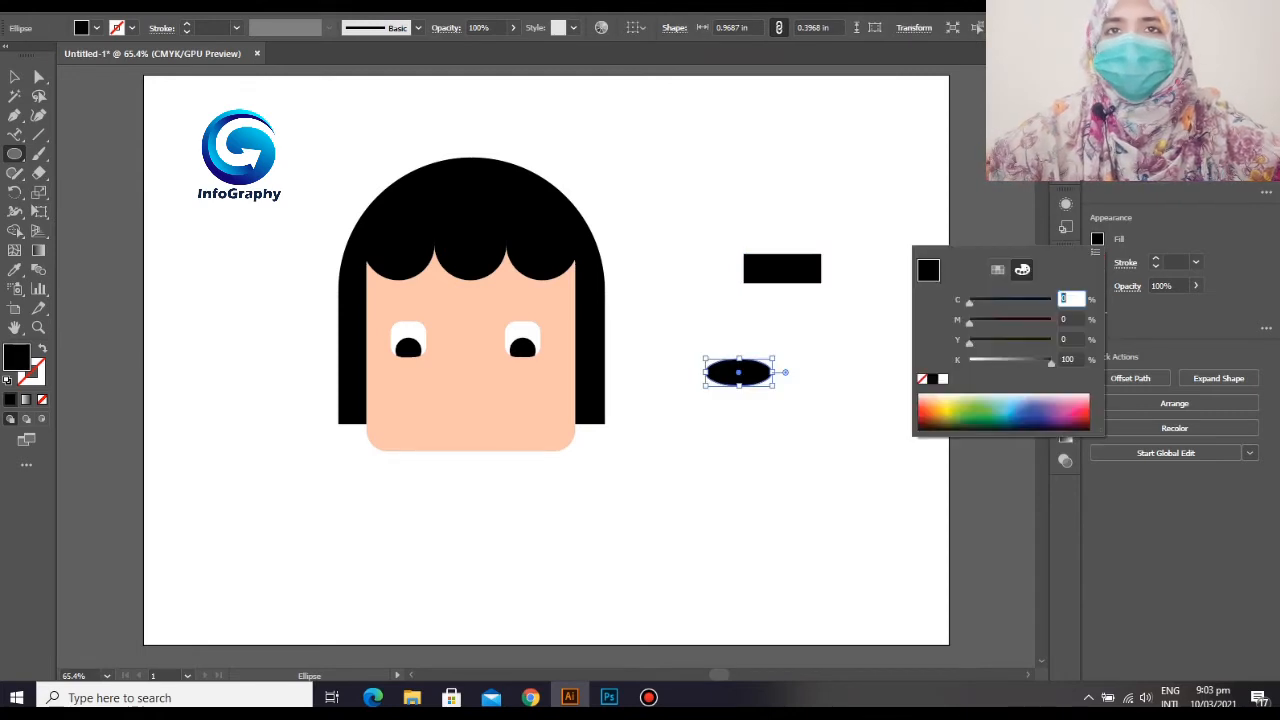
left_click(993, 411)
left_click(1097, 239)
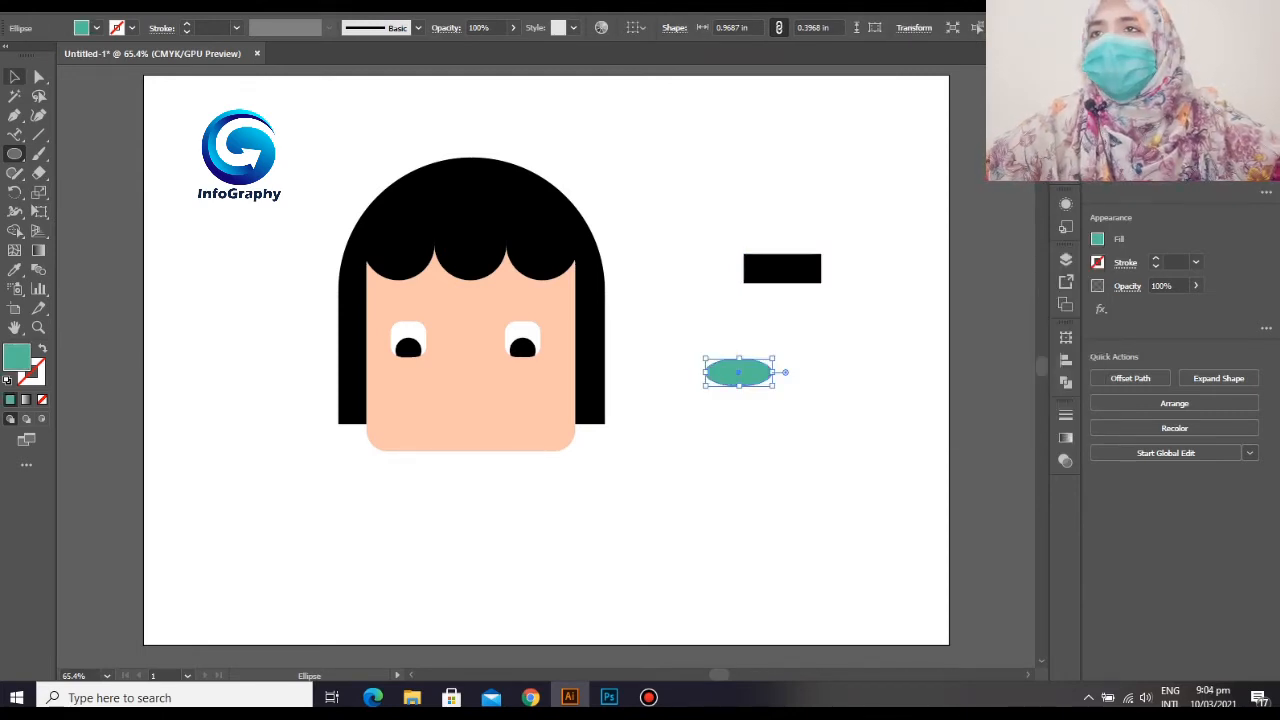
- Move the teal ellipse onto the black rectangle so it overhangs the rectangle's lower edge
left_click(14, 77)
left_click(841, 588)
left_click_drag(740, 373, 784, 280)
- Divide the rectangle and ellipse with Pathfinder, ungroup the result and remove the teal part below the rectangle
left_click_drag(820, 330, 721, 198)
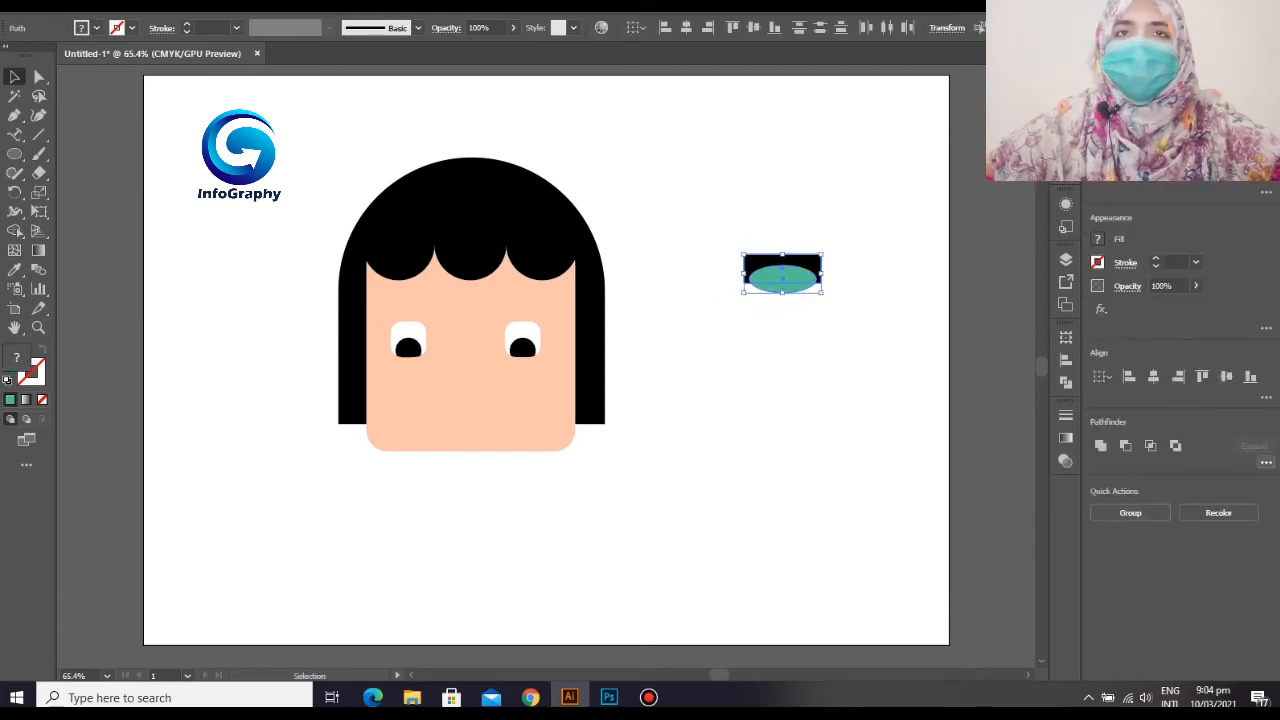
left_click(1267, 461)
left_click(1107, 550)
left_click(880, 380)
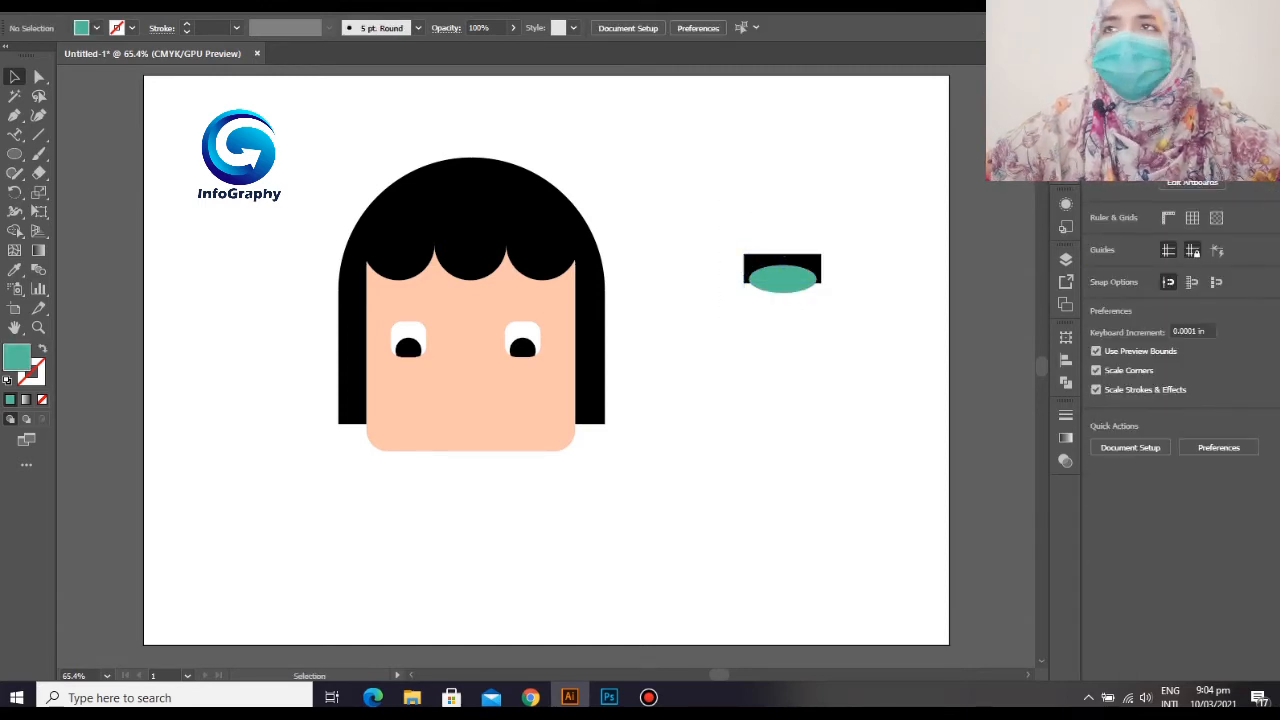
left_click(782, 272)
right_click(778, 265)
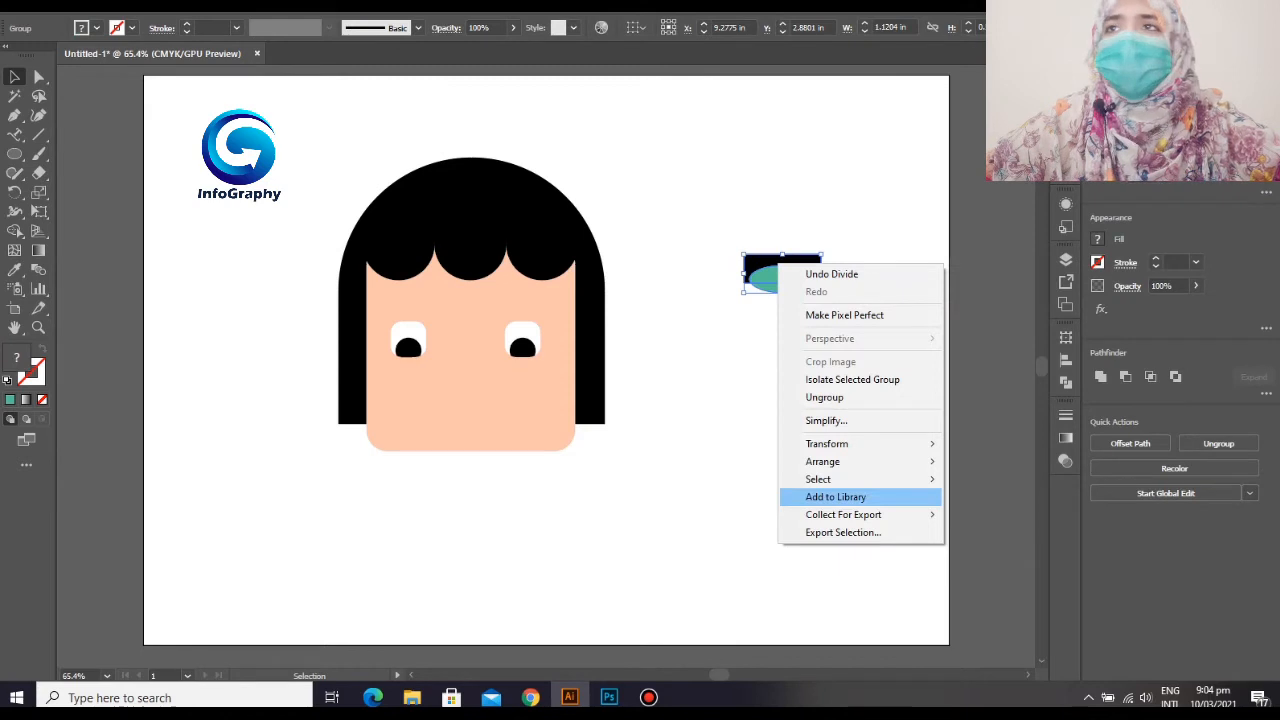
left_click(824, 397)
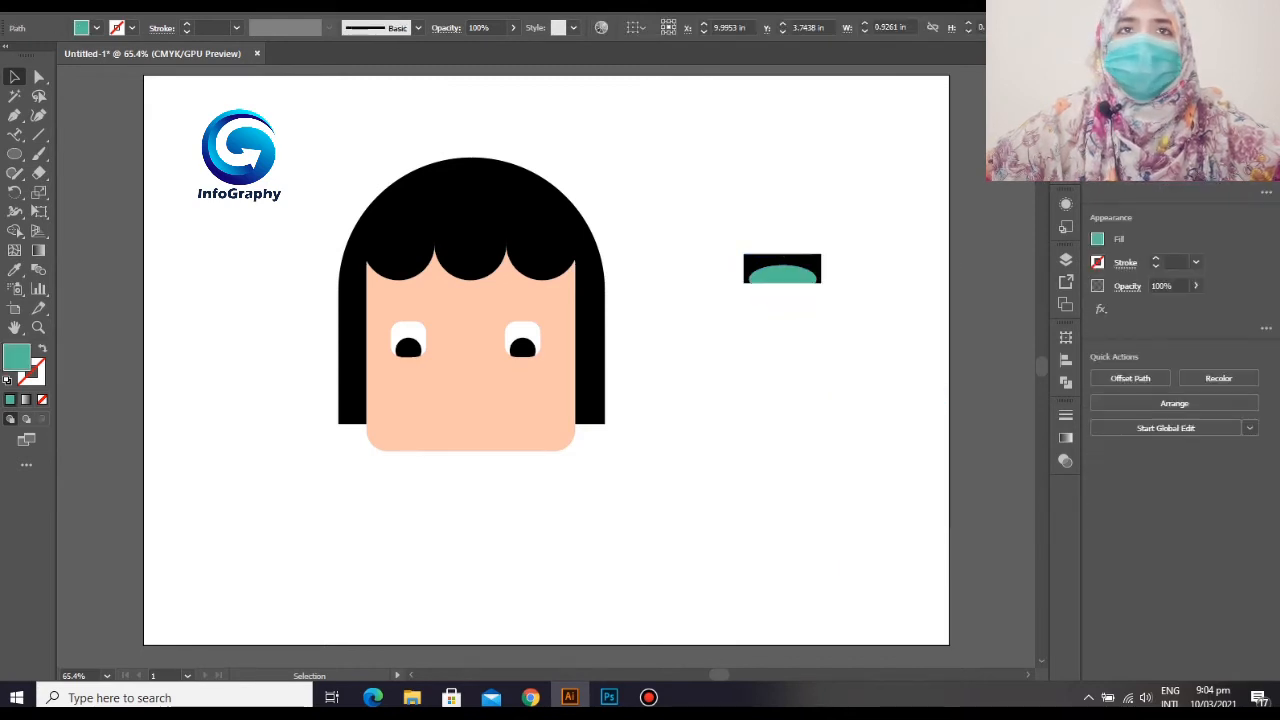
- Fill the black rectangle piece around the teal dome with white
left_click(768, 260)
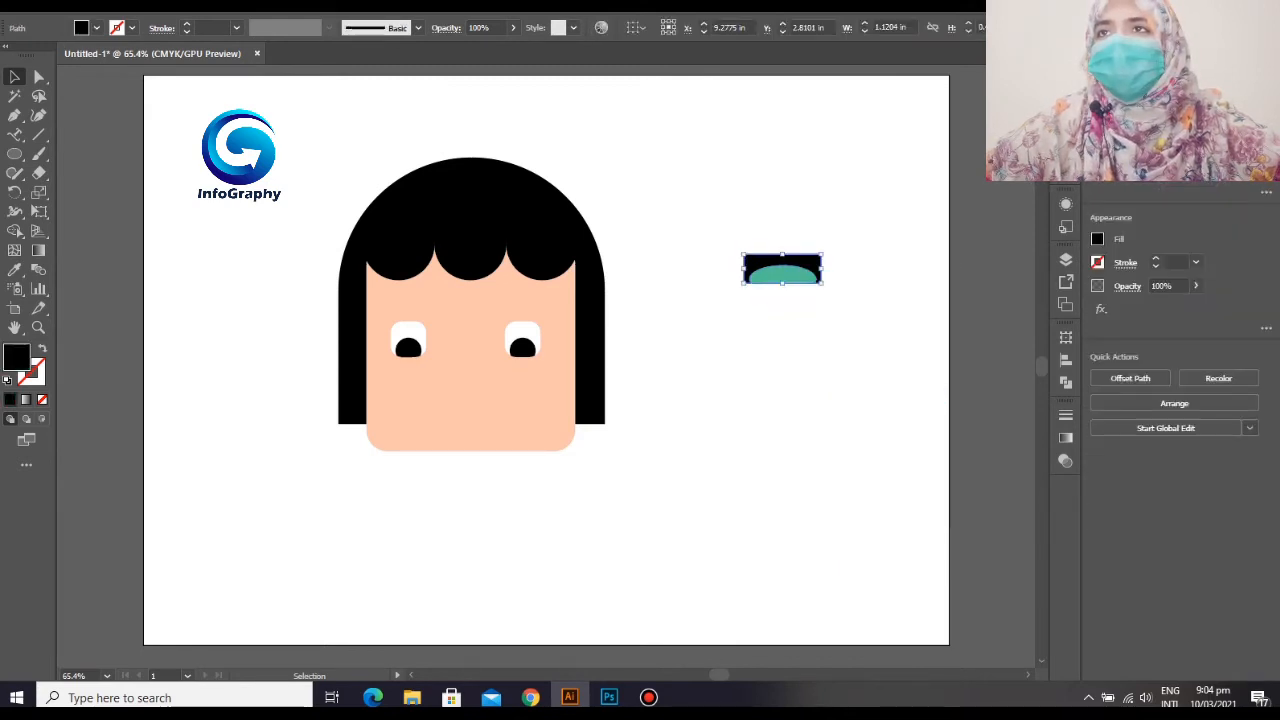
left_click(1097, 238, "shift")
left_click(943, 379)
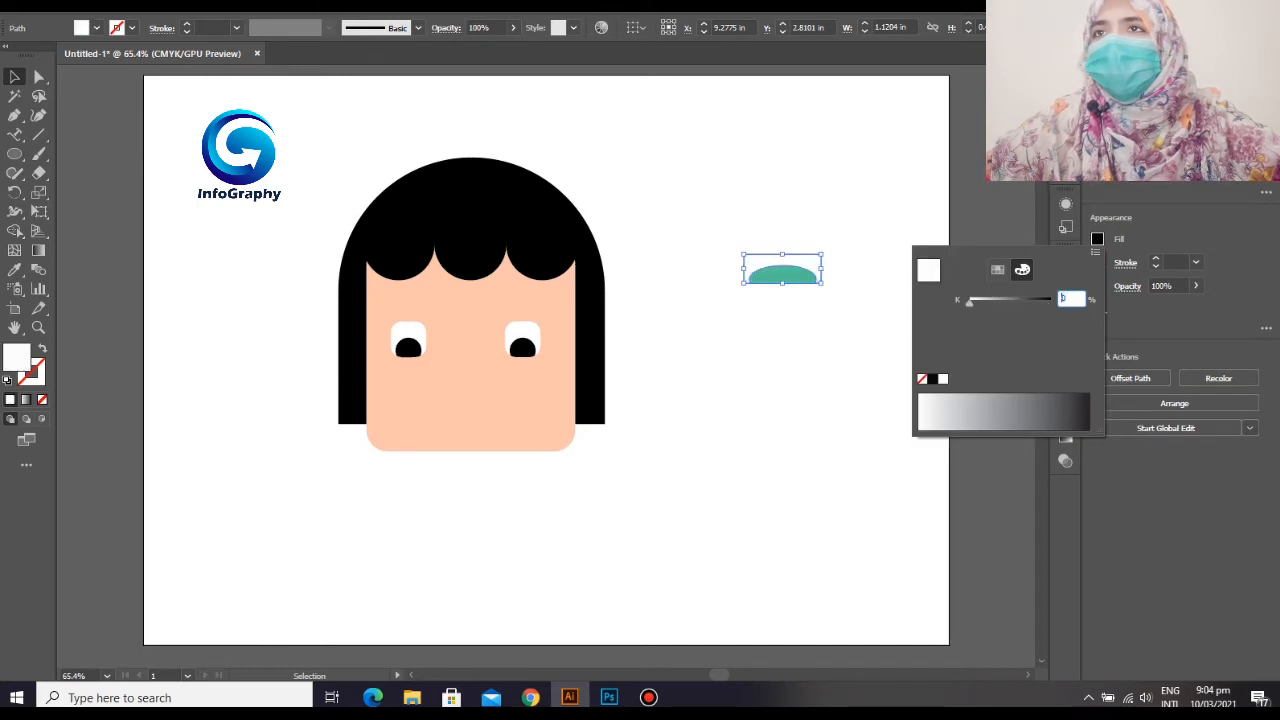
left_click(783, 275)
- Fill the teal dome inside the white rectangle piece with a light orange tint
left_click(783, 275)
left_click(1098, 239)
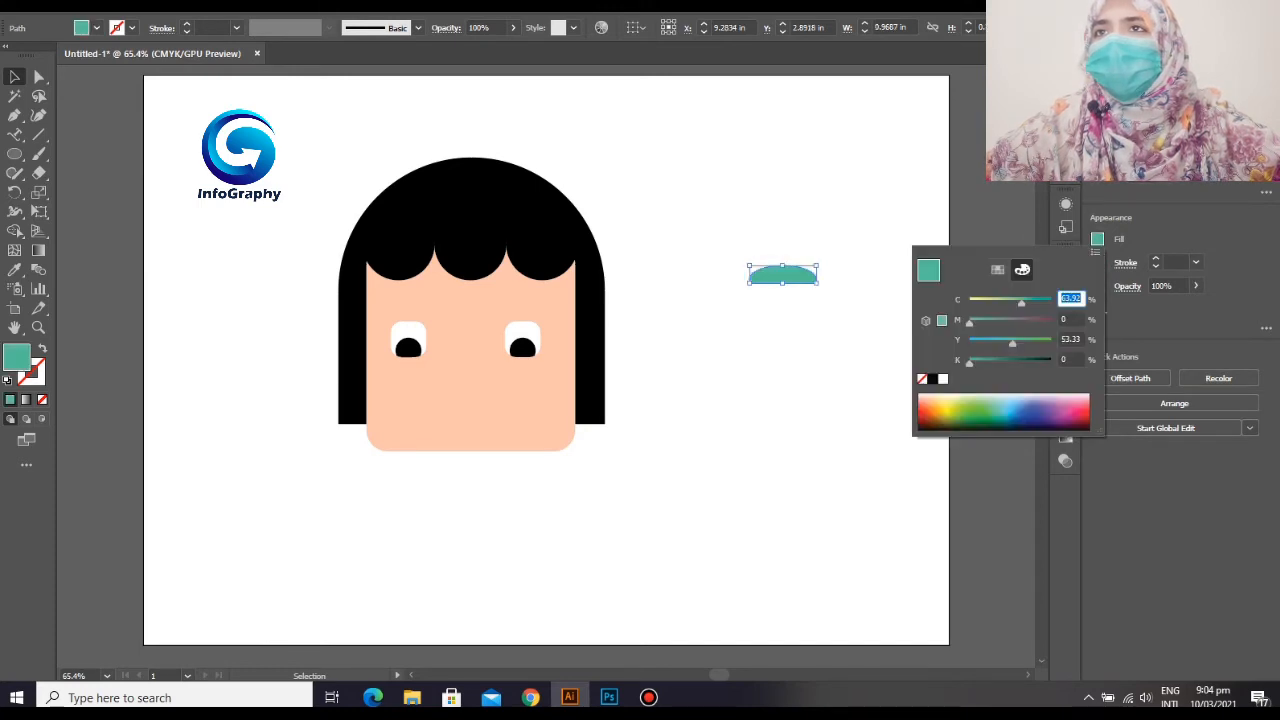
left_click(931, 404)
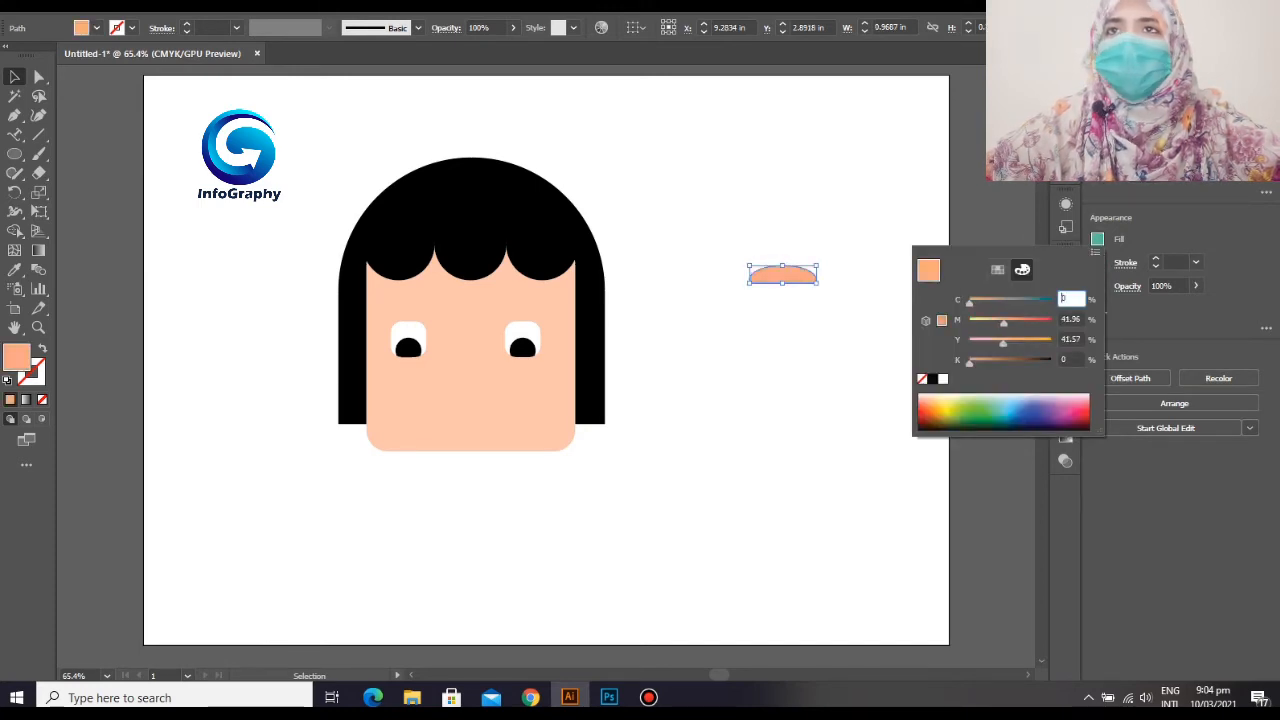
left_click_drag(921, 402, 932, 406)
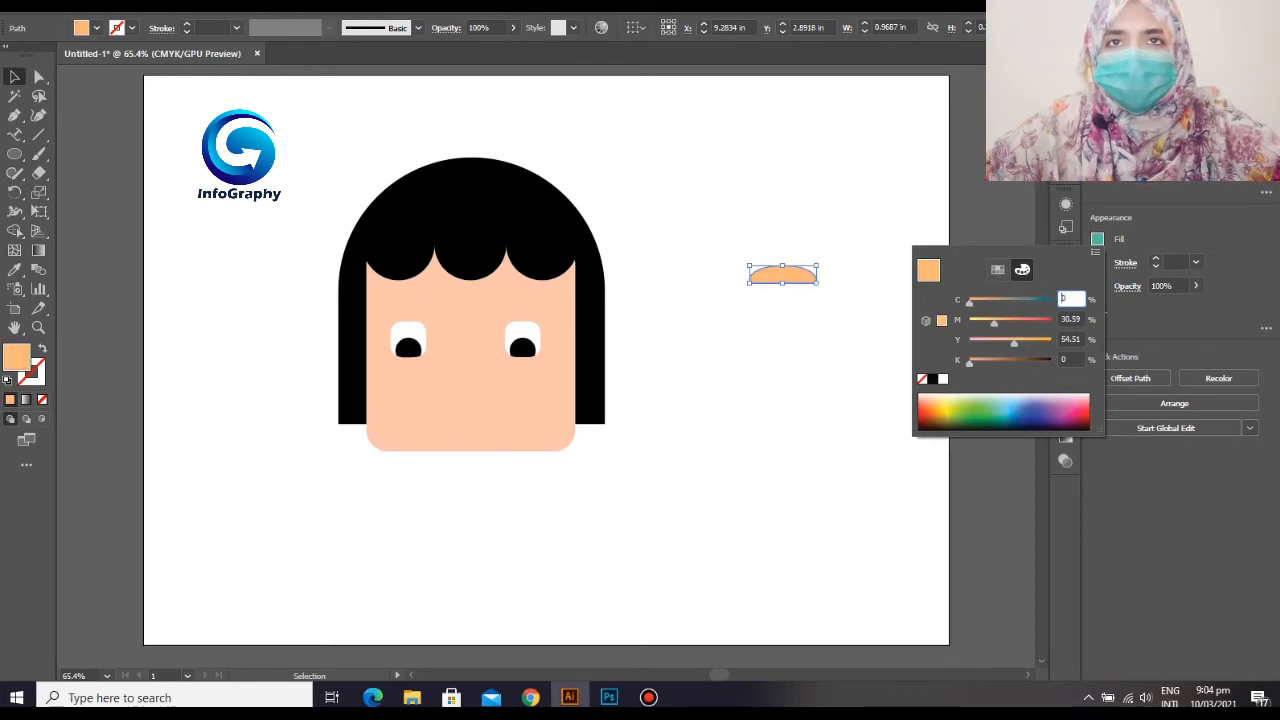
left_click(931, 400)
left_click(14, 77)
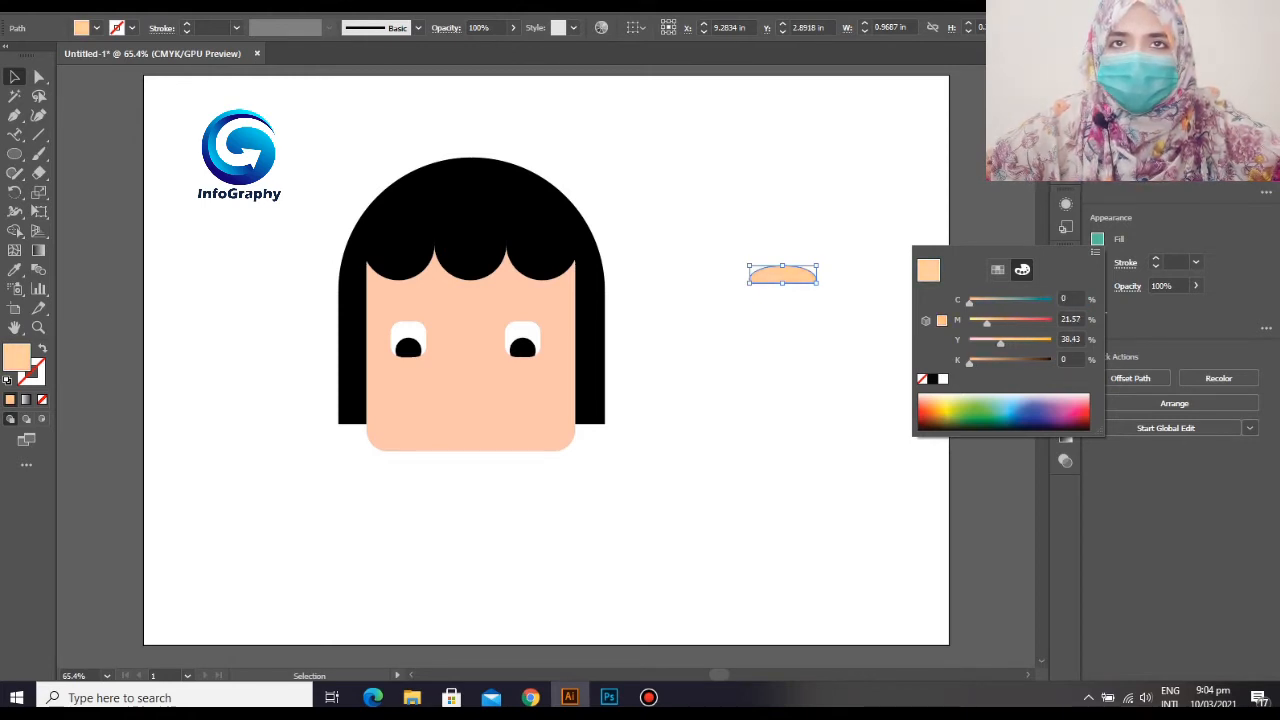
- Group the light orange dome with its white surround, then delete the group
left_click_drag(711, 217, 830, 402)
right_click(799, 266)
left_click(839, 363)
left_click(530, 490)
left_click(530, 490)
key("Delete")
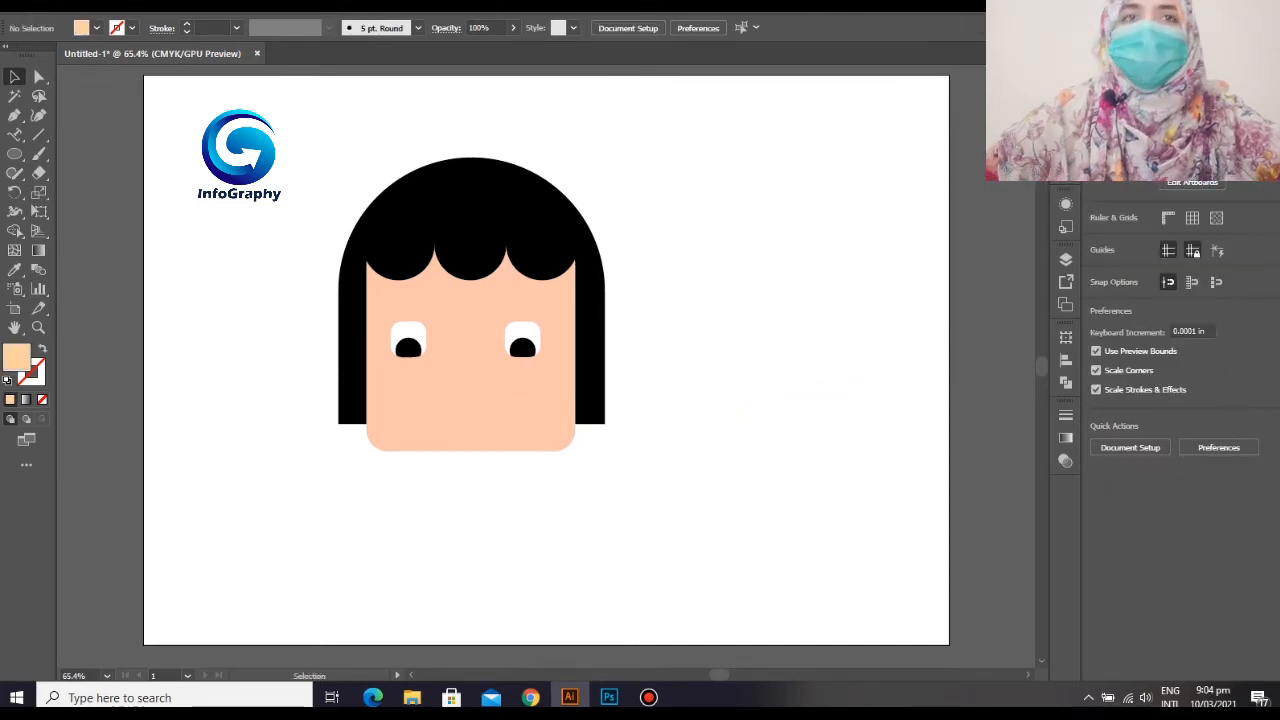
- Draw a light orange rectangle about 1.19 in wide beside the head, with rounded upper corners and square lower corners
left_click_drag(15, 154, 85, 153)
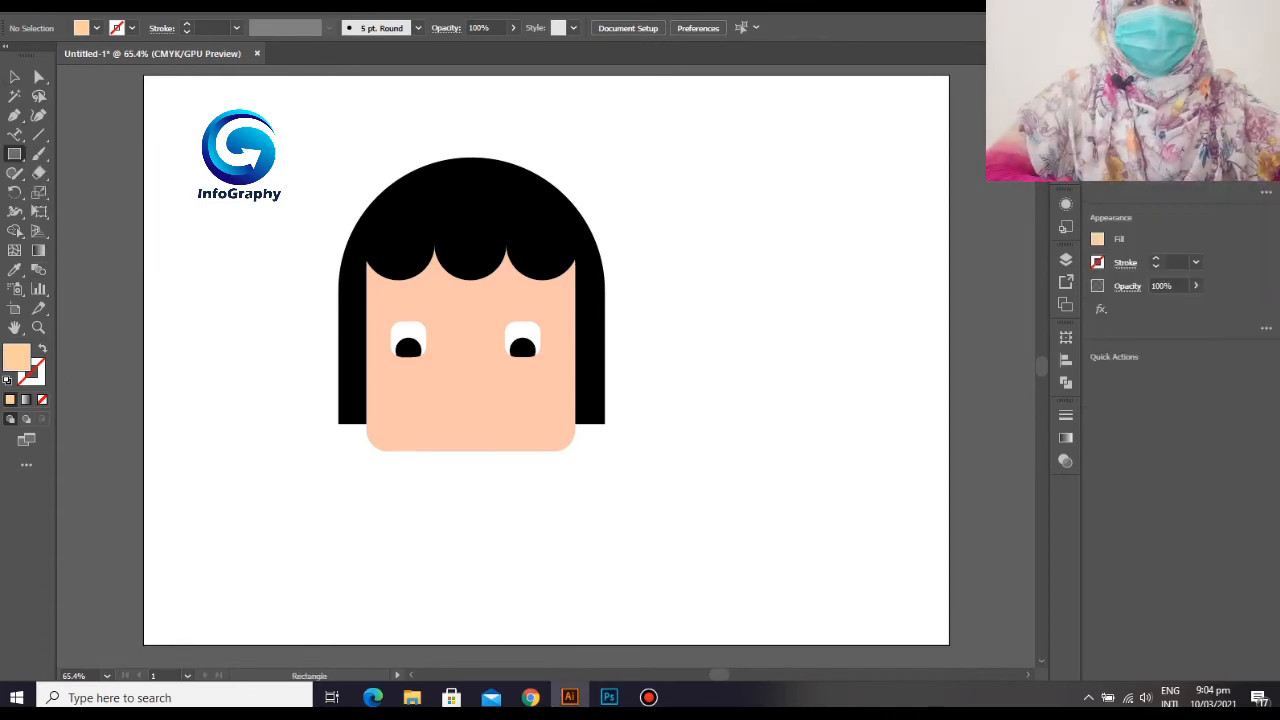
left_click_drag(711, 191, 750, 153)
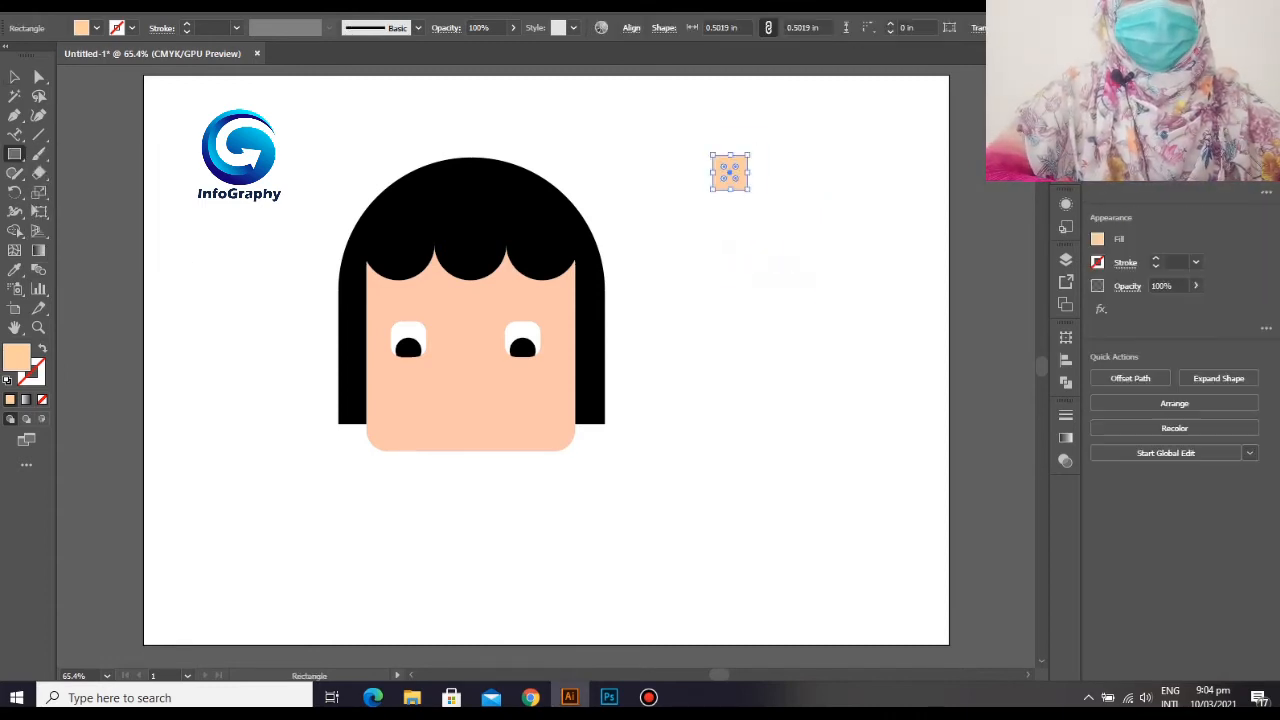
key("Delete")
left_click_drag(664, 201, 722, 215)
key("a")
left_click(757, 262)
left_click(716, 216)
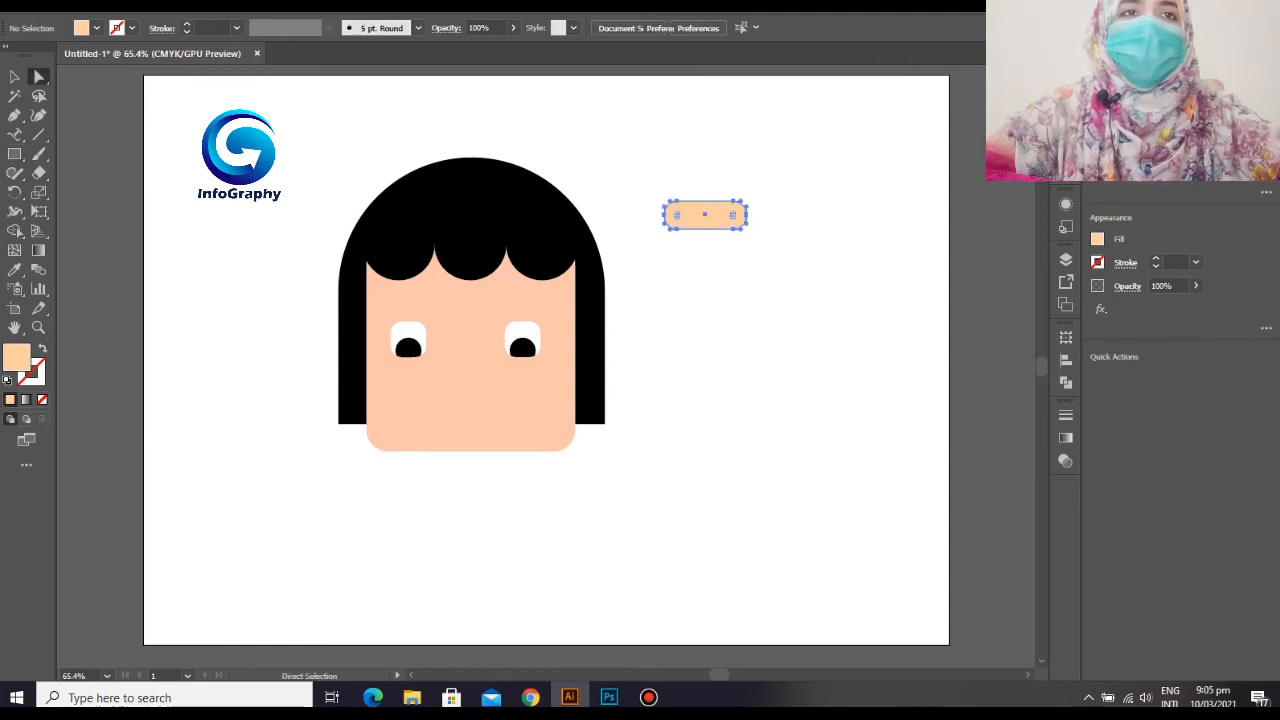
left_click_drag(630, 170, 787, 214)
left_click(757, 262)
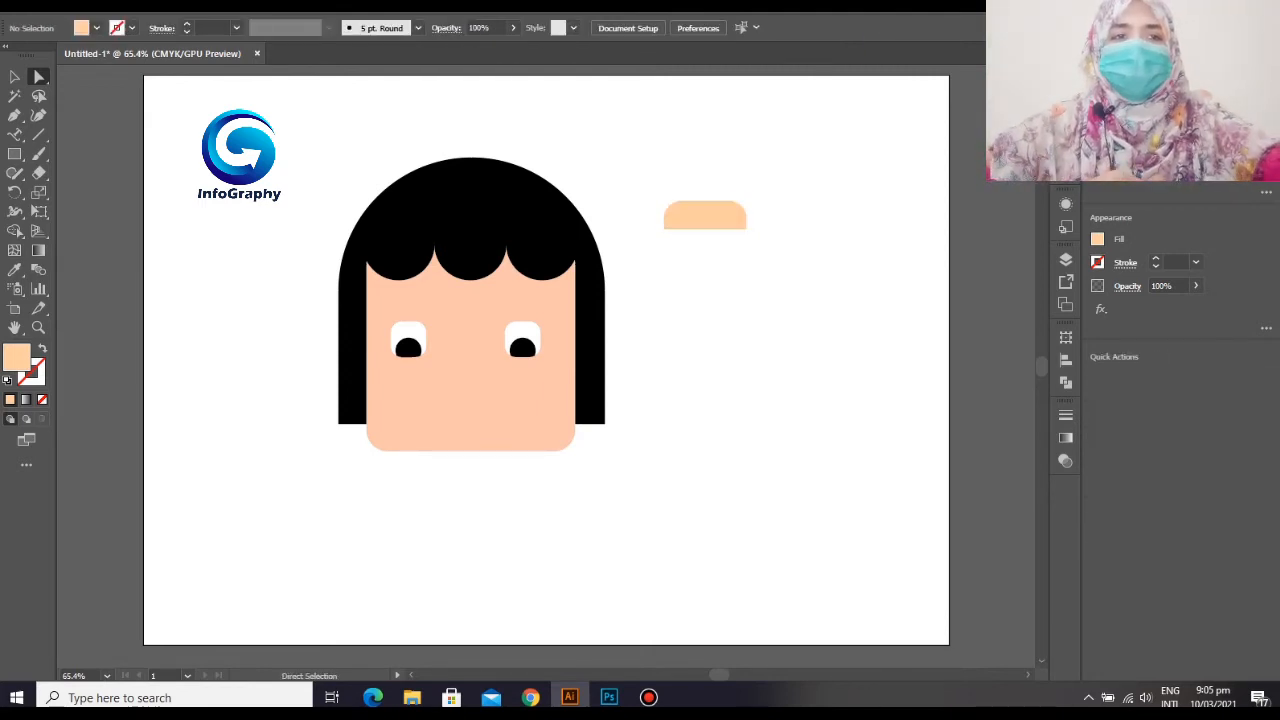
- Draw an ellipse about 0.91 by 0.34 in below the light orange shape and fill it with light teal
right_click(14, 153)
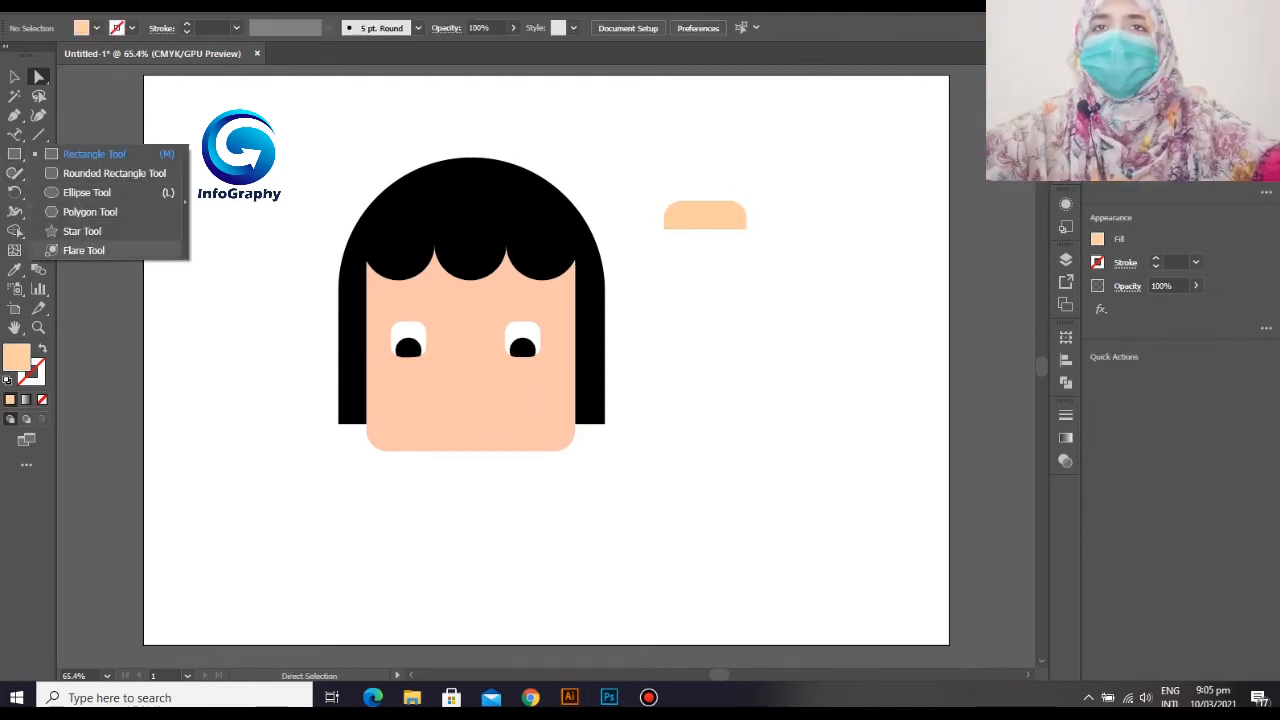
left_click(80, 192)
left_click_drag(712, 302, 777, 325)
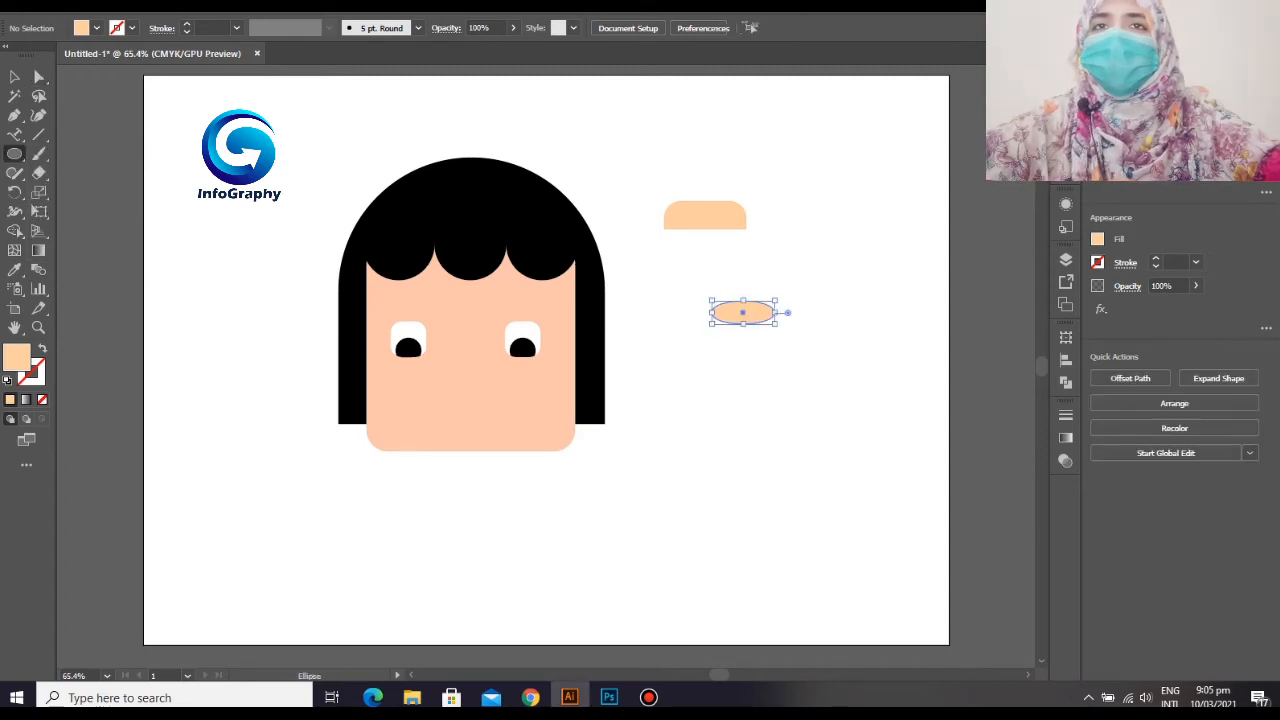
left_click(1097, 238)
left_click(1001, 403)
key("Escape")
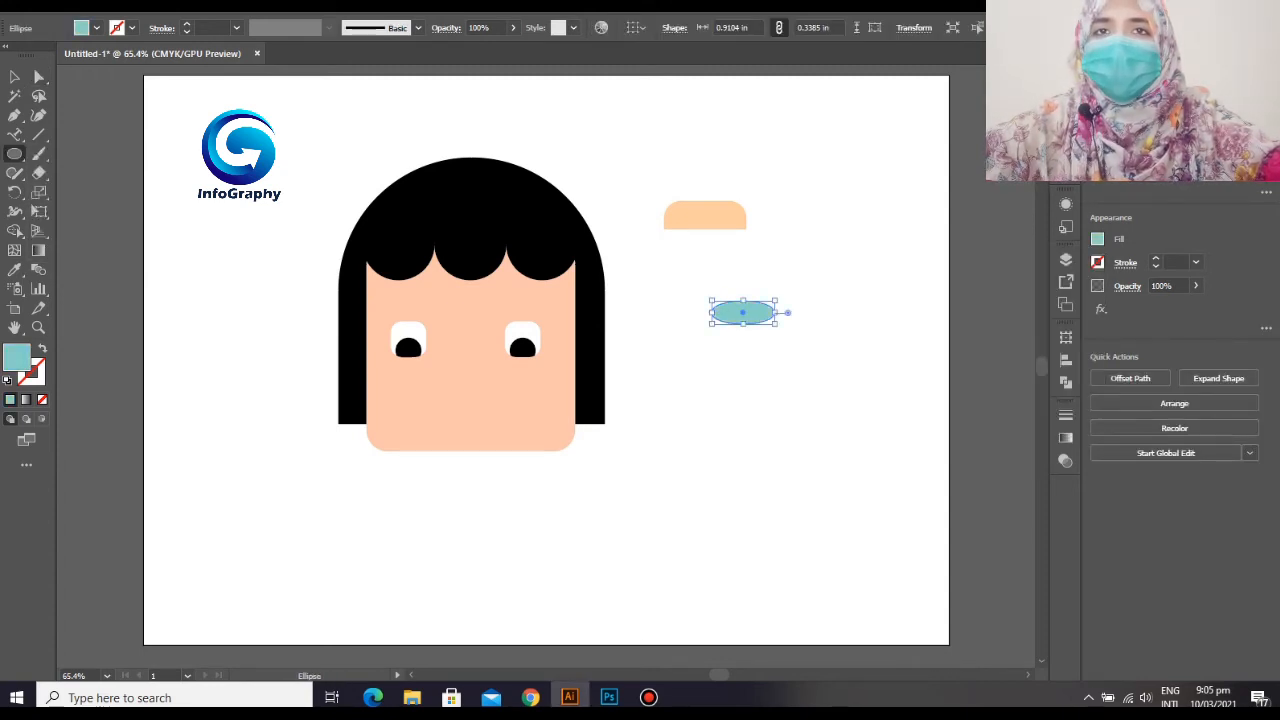
- Move the teal ellipse onto the light orange shape, centred so it overhangs the lower edge
key("v")
left_click(820, 365)
left_click_drag(743, 313, 705, 226)
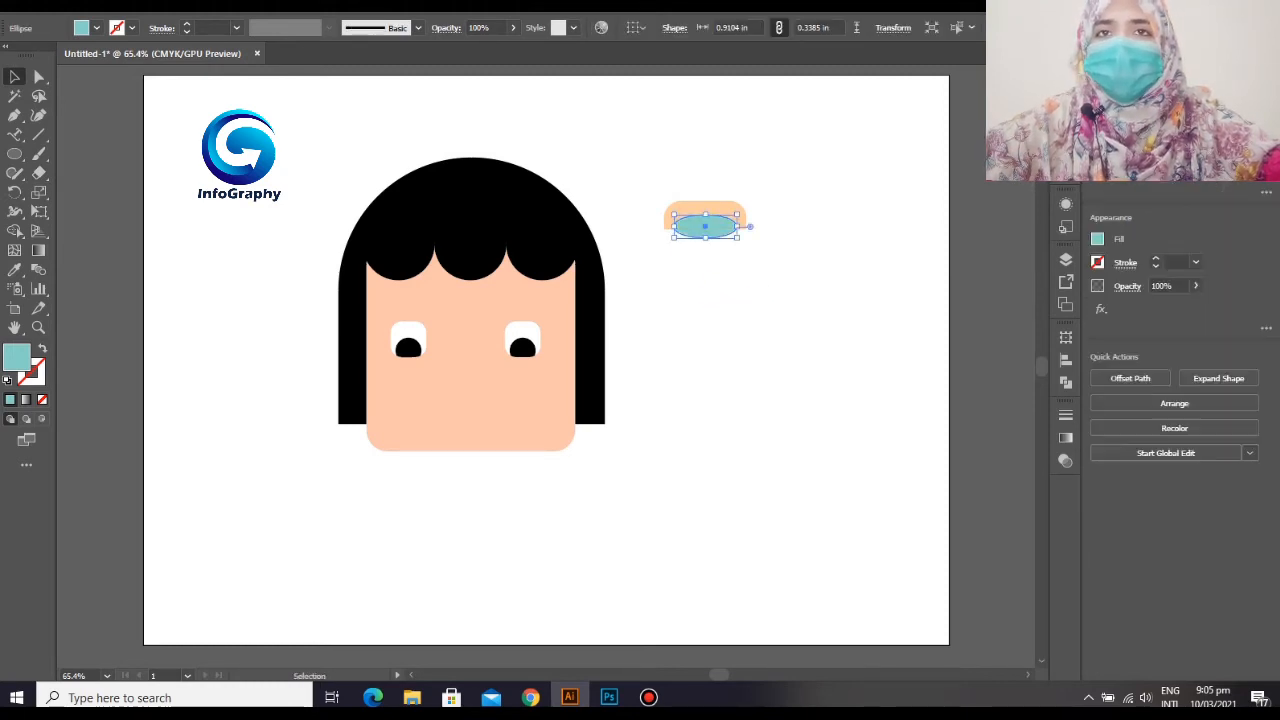
- Divide the light orange shape and the teal ellipse with Pathfinder and ungroup the resulting pieces
left_click_drag(635, 148, 682, 228)
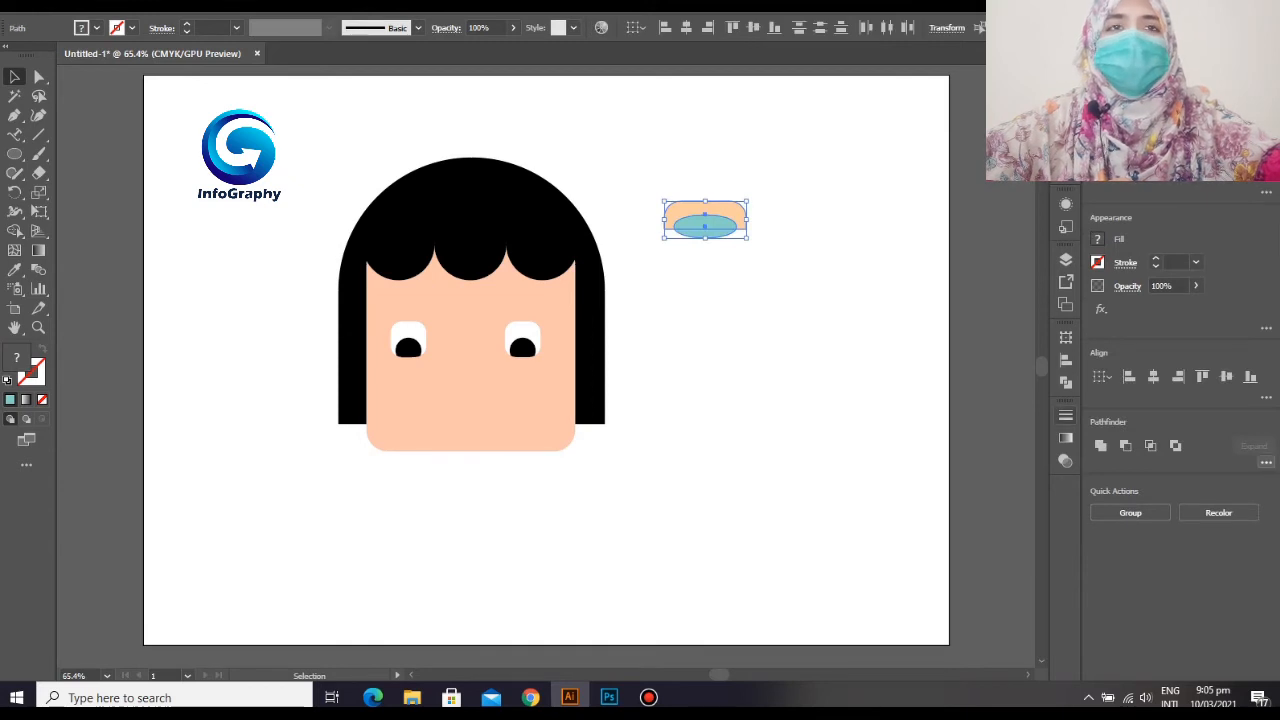
left_click(1106, 550)
left_click(634, 154)
right_click(721, 217)
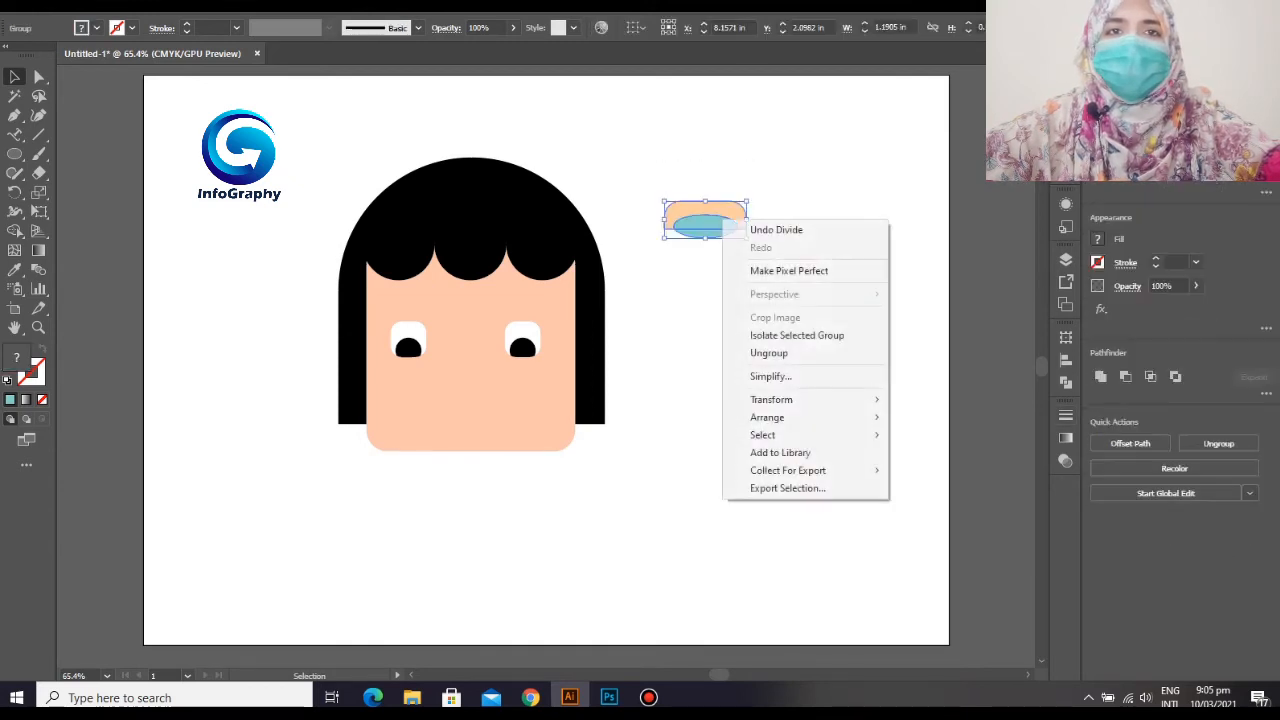
left_click(769, 353)
- Delete the teal sliver that overhangs the light orange shape's lower edge
left_click(778, 302)
left_click_drag(705, 234, 844, 391)
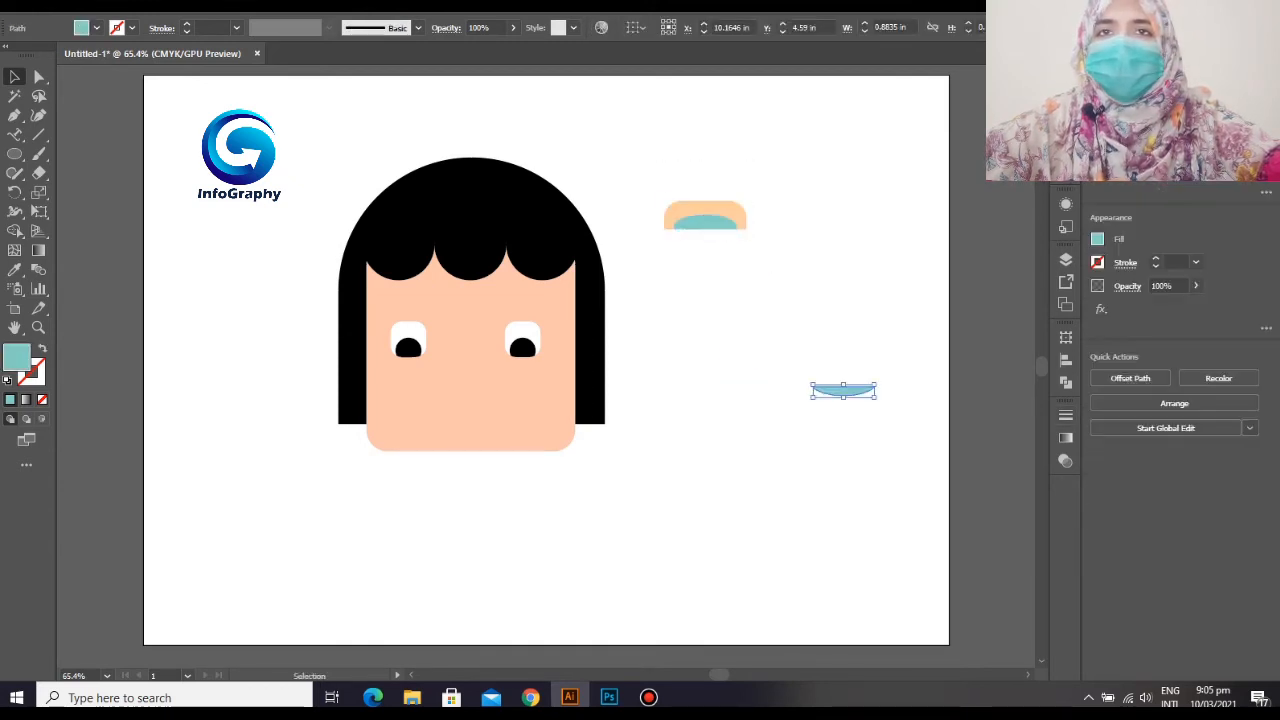
key("Delete")
- Fill the light orange piece around the teal dome with white
left_click(706, 208)
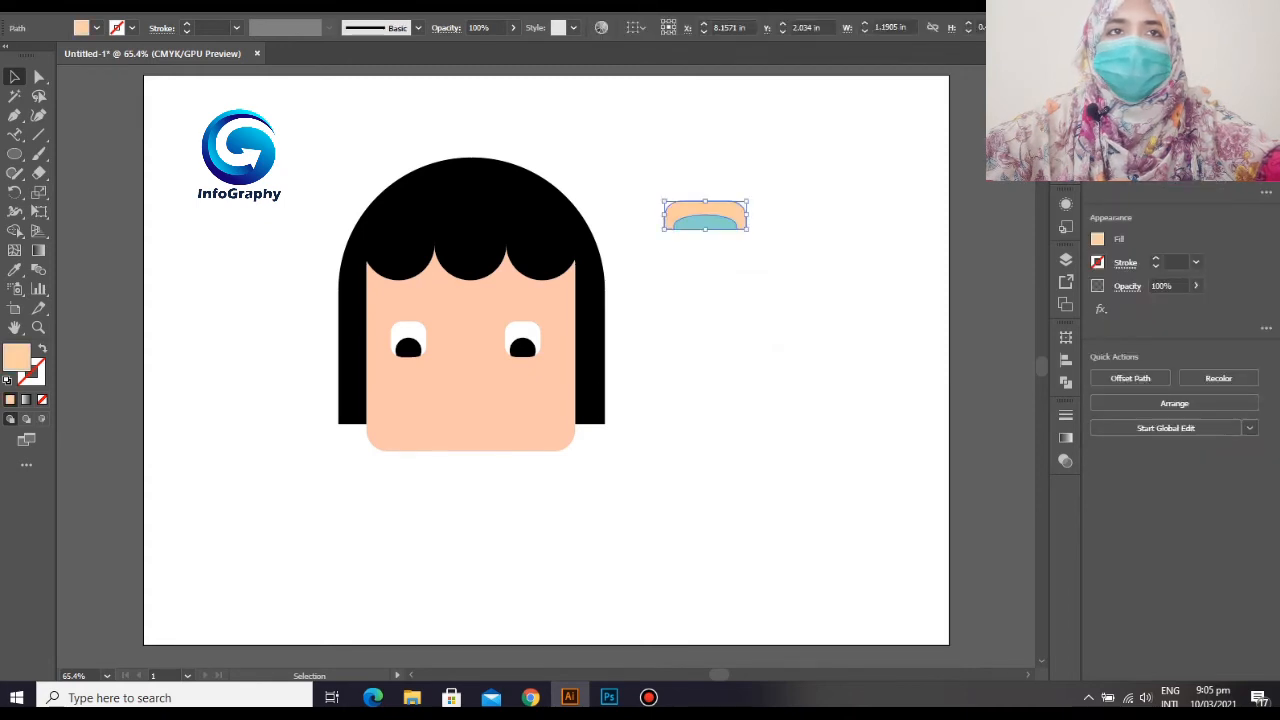
left_click(1098, 239)
key("Escape")
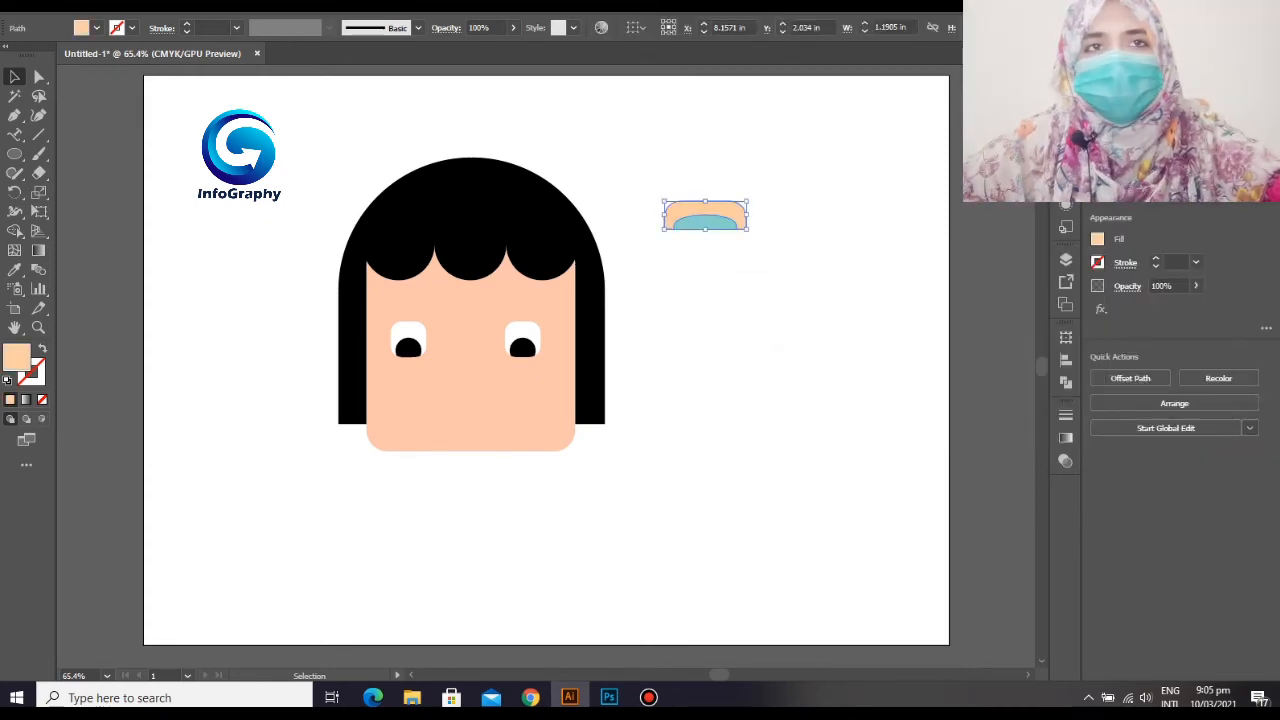
left_click(1098, 239)
left_click(945, 378)
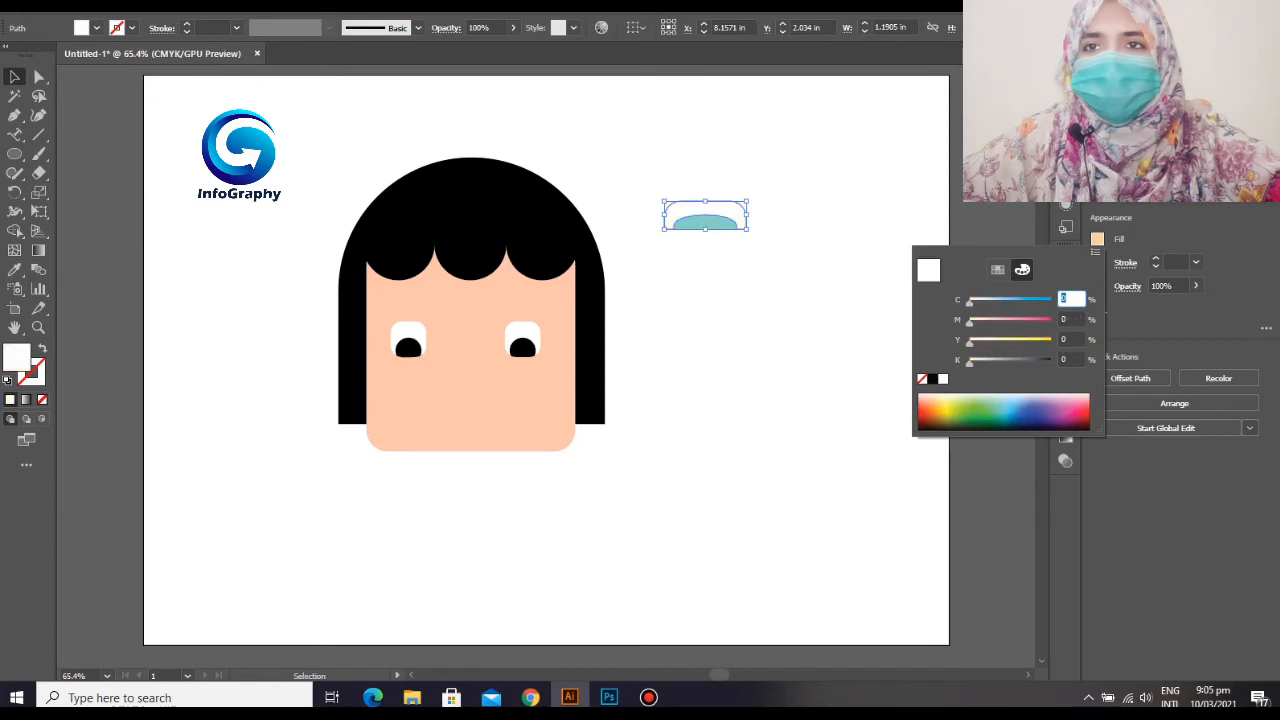
left_click(800, 346)
left_click(800, 346)
- Fill the teal dome with salmon as the tongue of the mouth
left_click(705, 222)
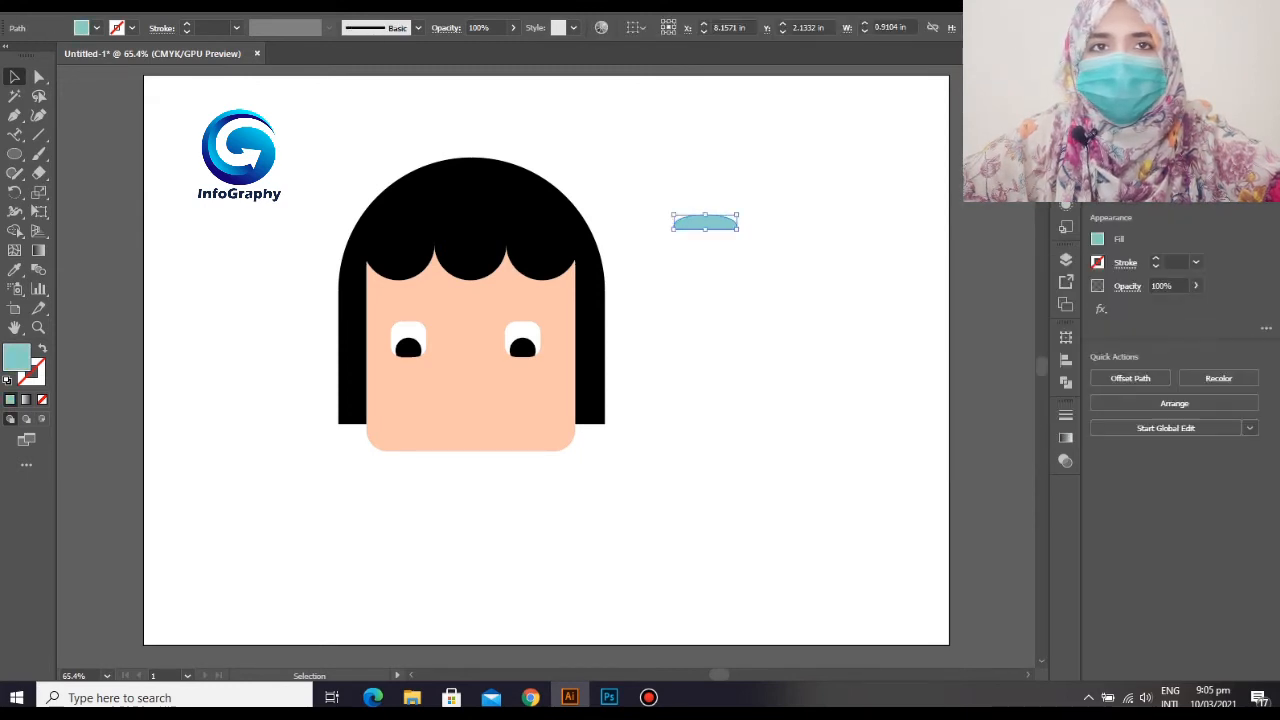
left_click(1098, 239)
left_click(926, 399)
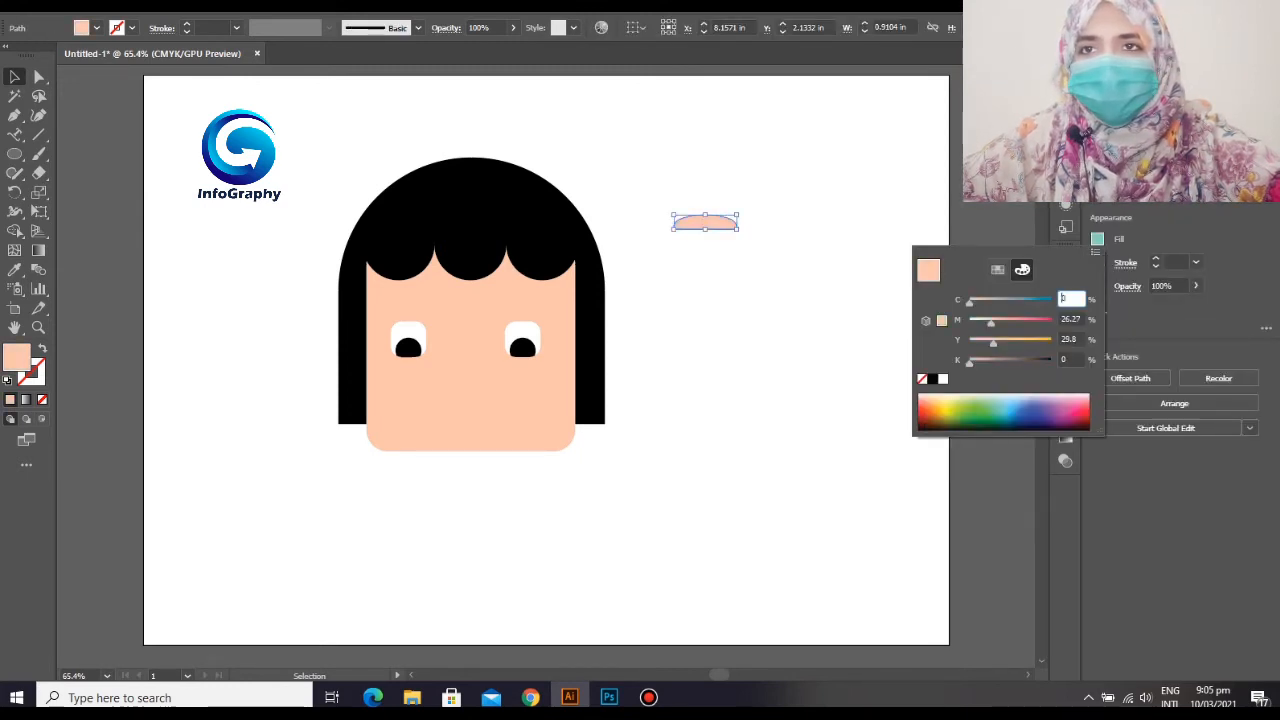
left_click(924, 404)
left_click(610, 158)
- Group the white piece and salmon dome, place them as a mouth on the lower face and shrink them to about 1.02 in wide
left_click_drag(609, 157, 490, 419)
right_click(727, 214)
left_click(768, 312)
left_click(758, 297)
left_click(665, 430)
left_click(467, 417)
left_click(578, 524)
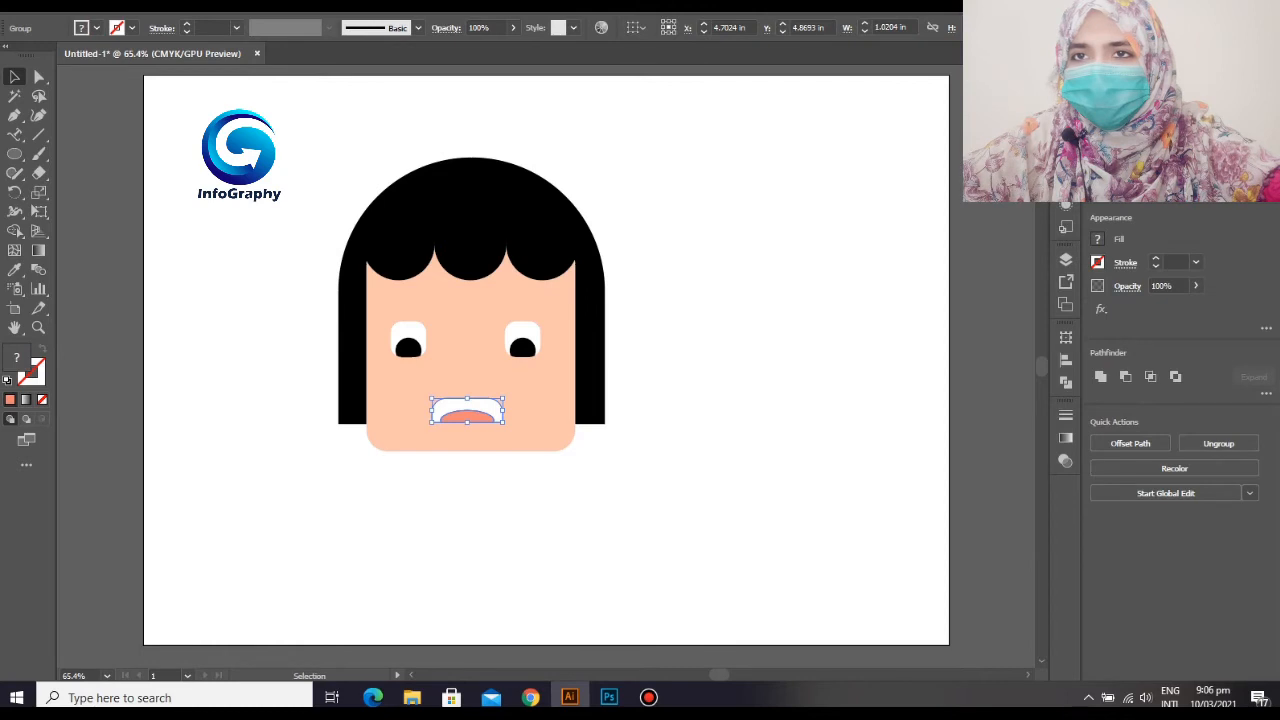
left_click(578, 524)
- Draw a rectangle about 1 by 0.37 in beside the head and match its fill to the face's peach
right_click(15, 154)
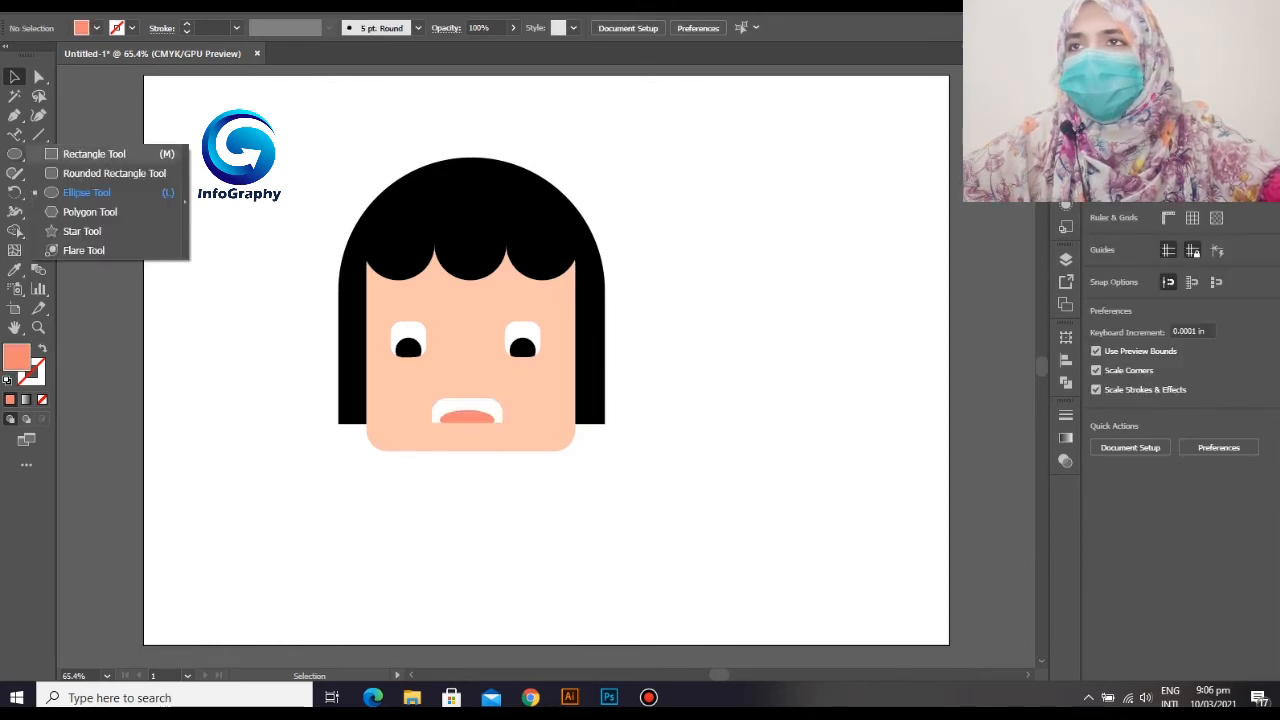
left_click(94, 154)
left_click_drag(688, 192, 760, 220)
left_click(586, 381)
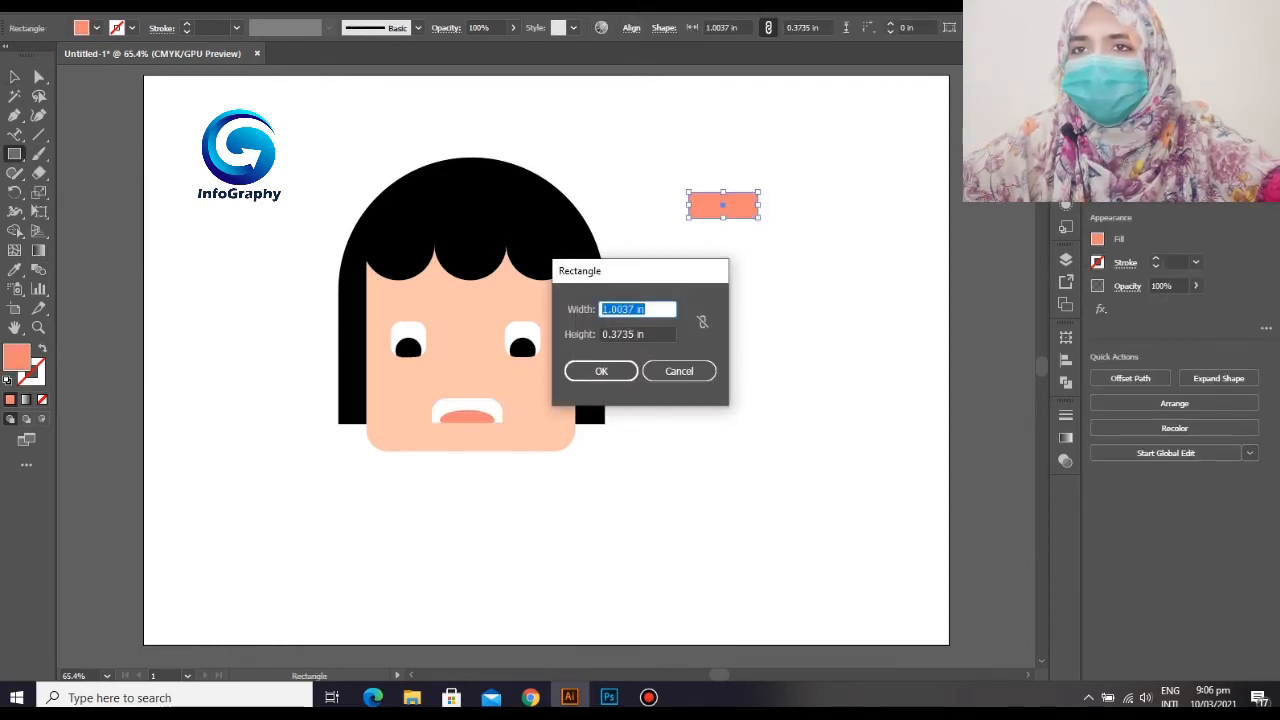
left_click(679, 371)
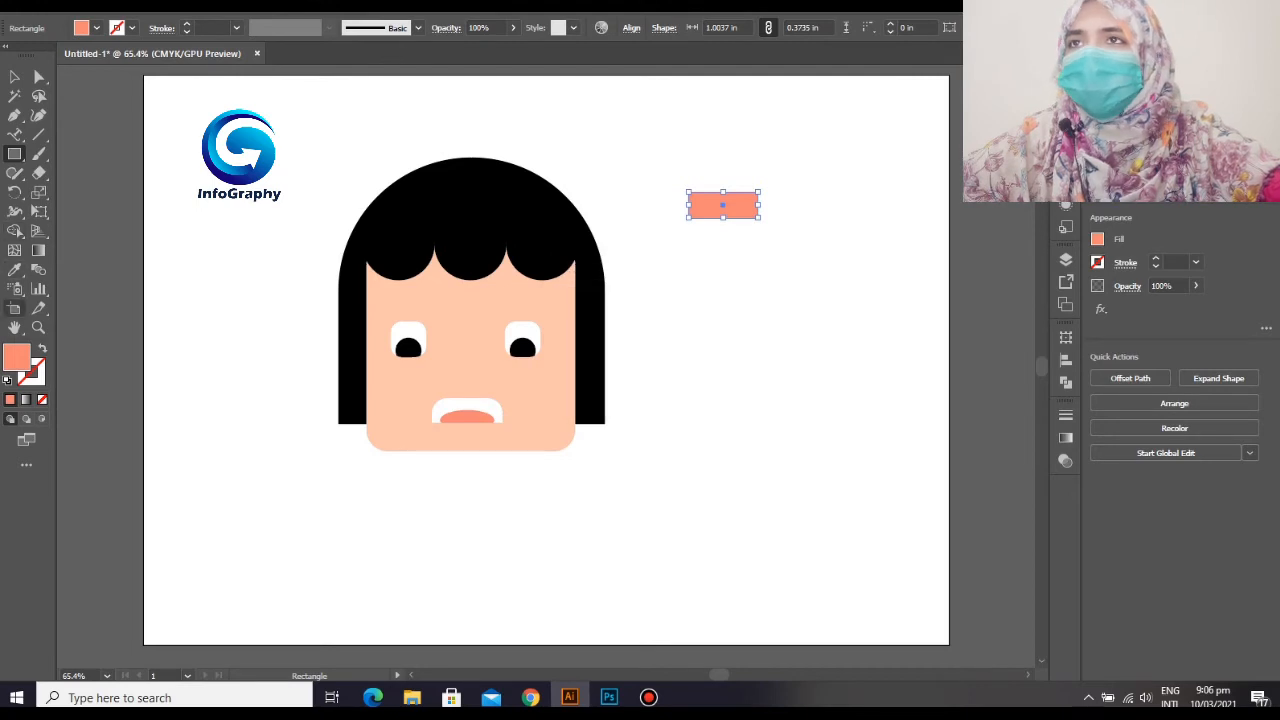
left_click(15, 270)
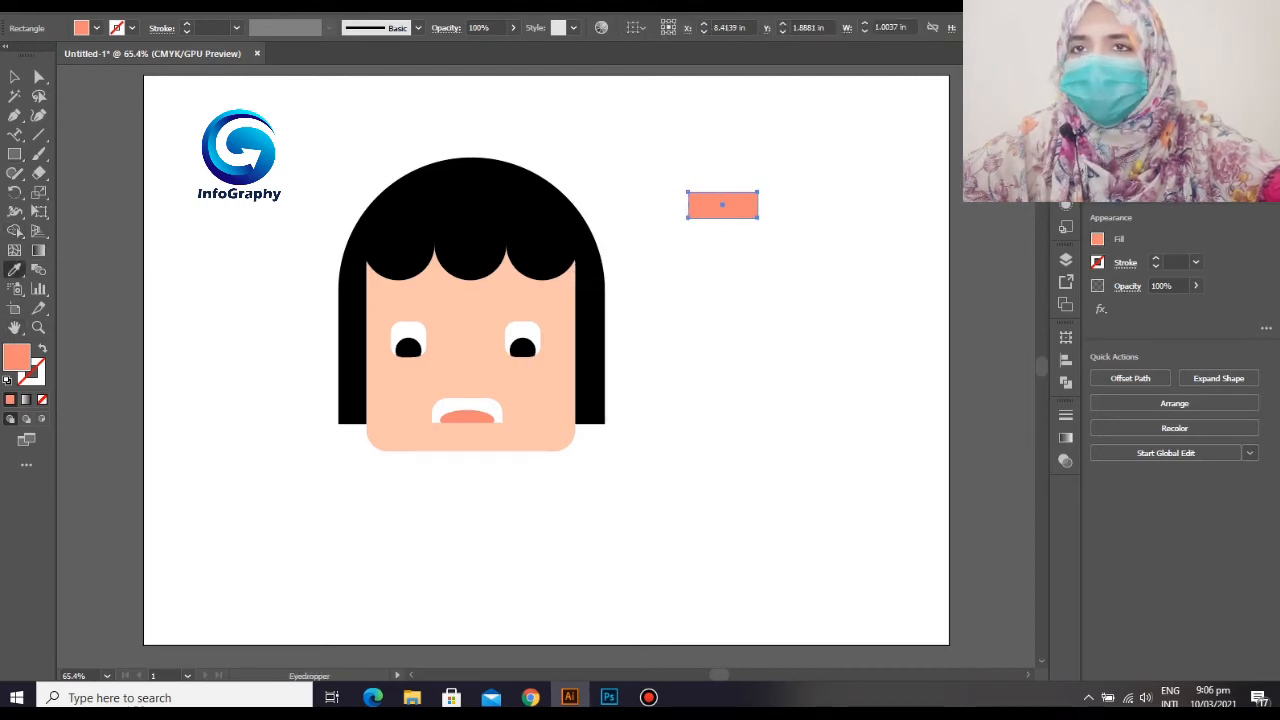
left_click(410, 303)
left_click(15, 77)
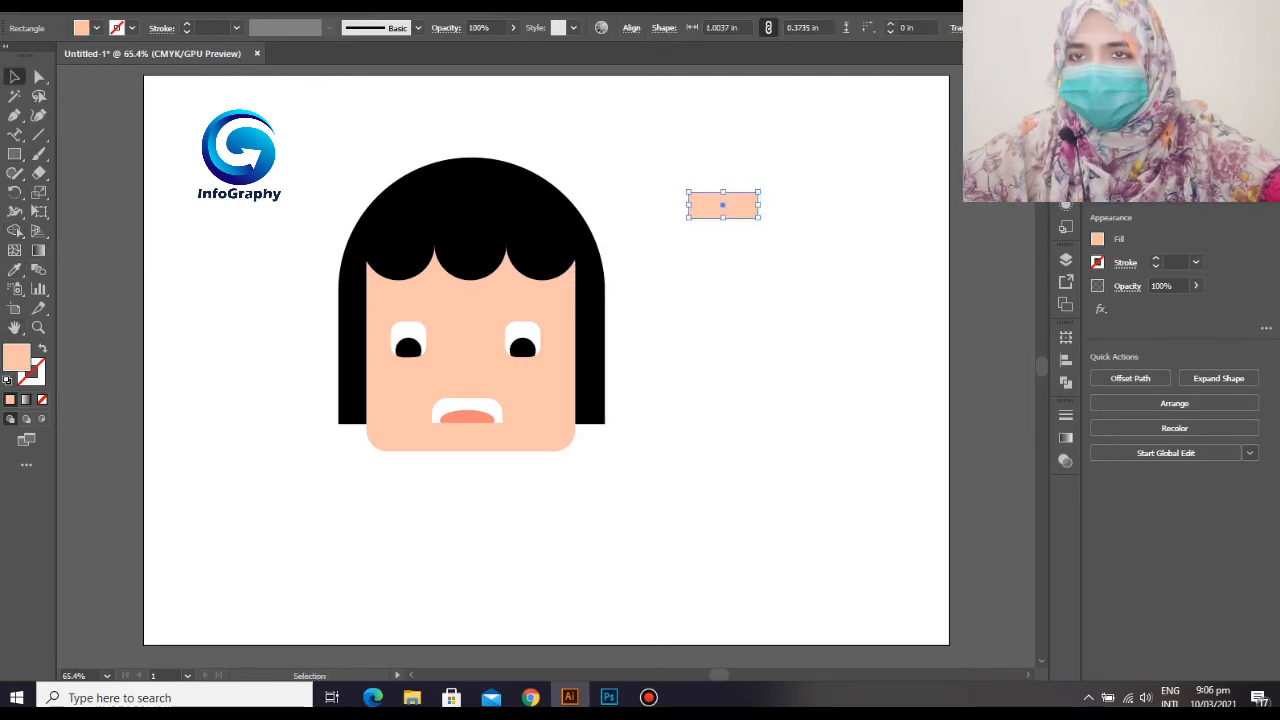
- Round and shrink the peach rectangle to about 0.71 by 0.32 in, placing one copy on each side of the face as ears
key("a")
left_click_drag(746, 205, 370, 367)
left_click(774, 252)
key("v")
left_click(672, 385)
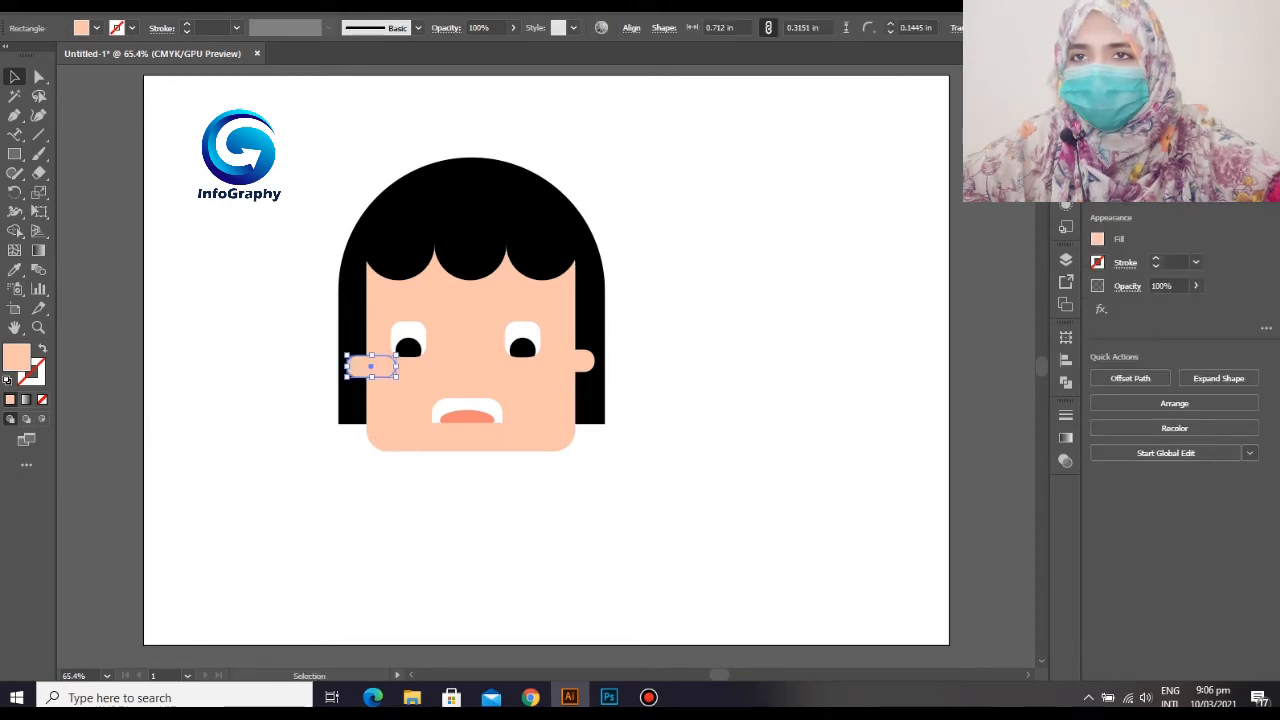
- Align the two ears by their bottom edges
left_click(572, 362, "shift")
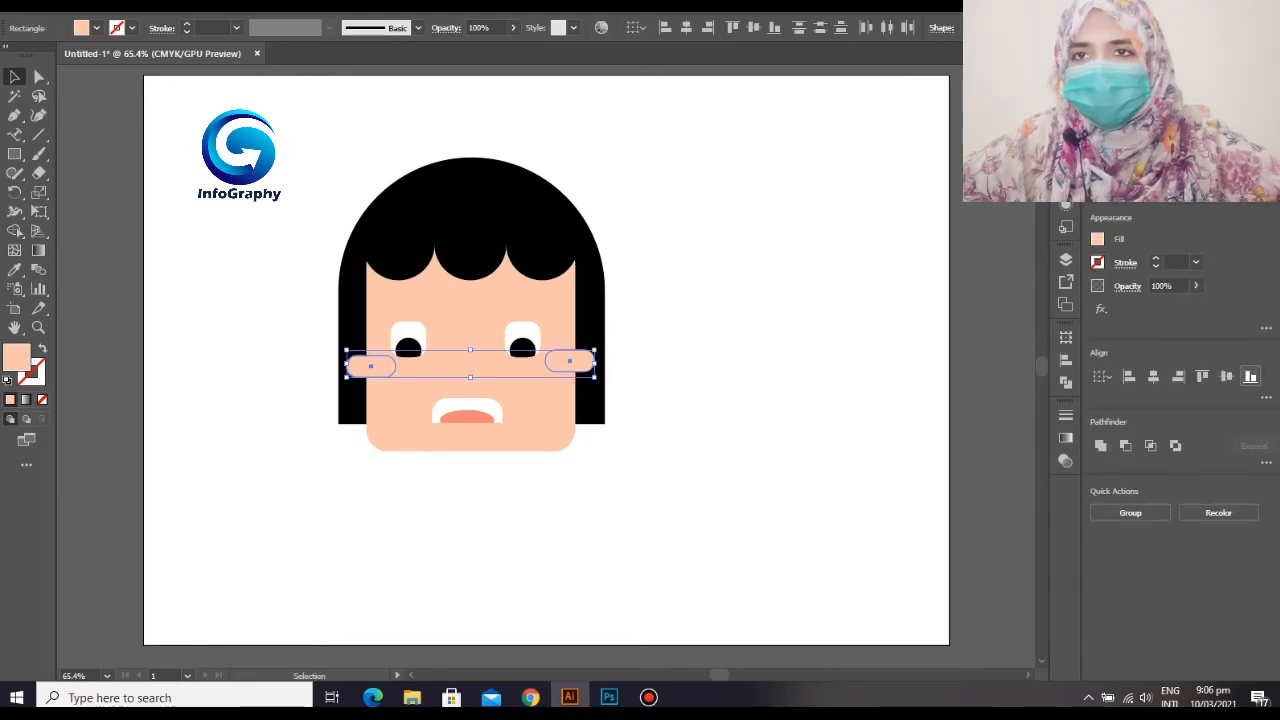
left_click(1250, 377)
left_click(760, 390)
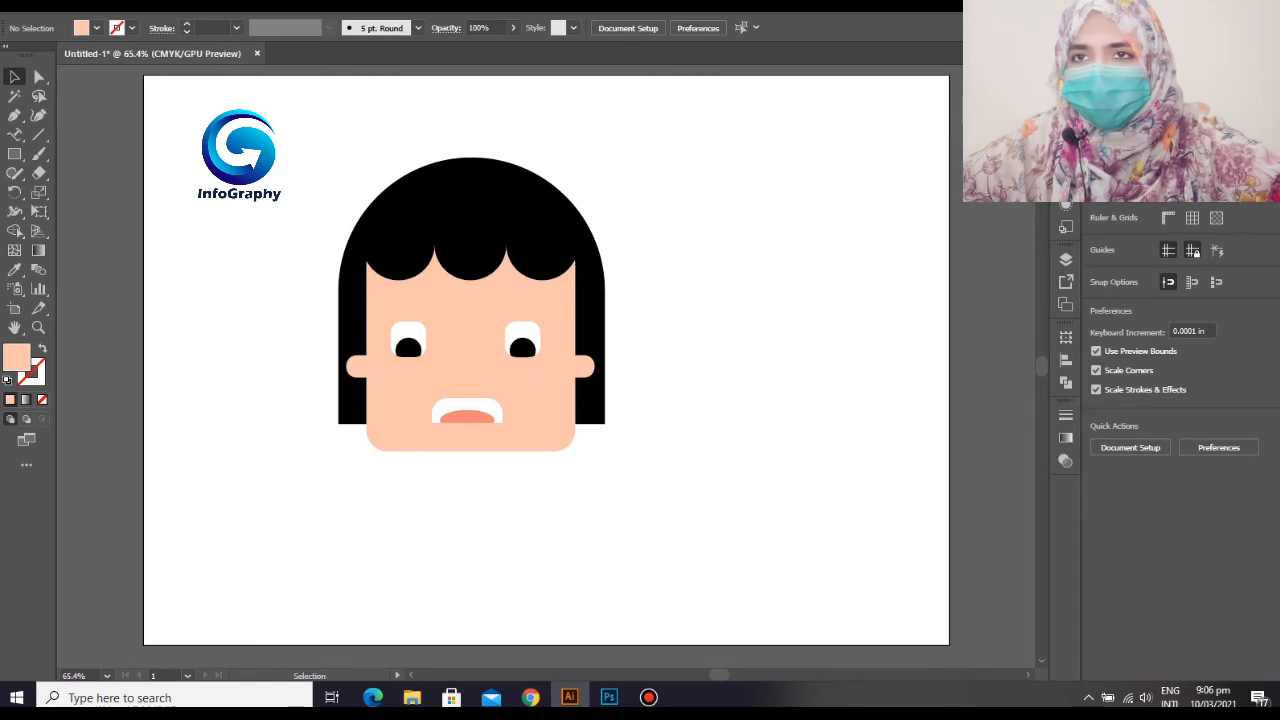
- Draw an ellipse about 0.88 by 0.25 in beside the head and match its fill to the mouth's salmon
left_click_drag(15, 154, 87, 192)
left_click_drag(692, 224, 755, 241)
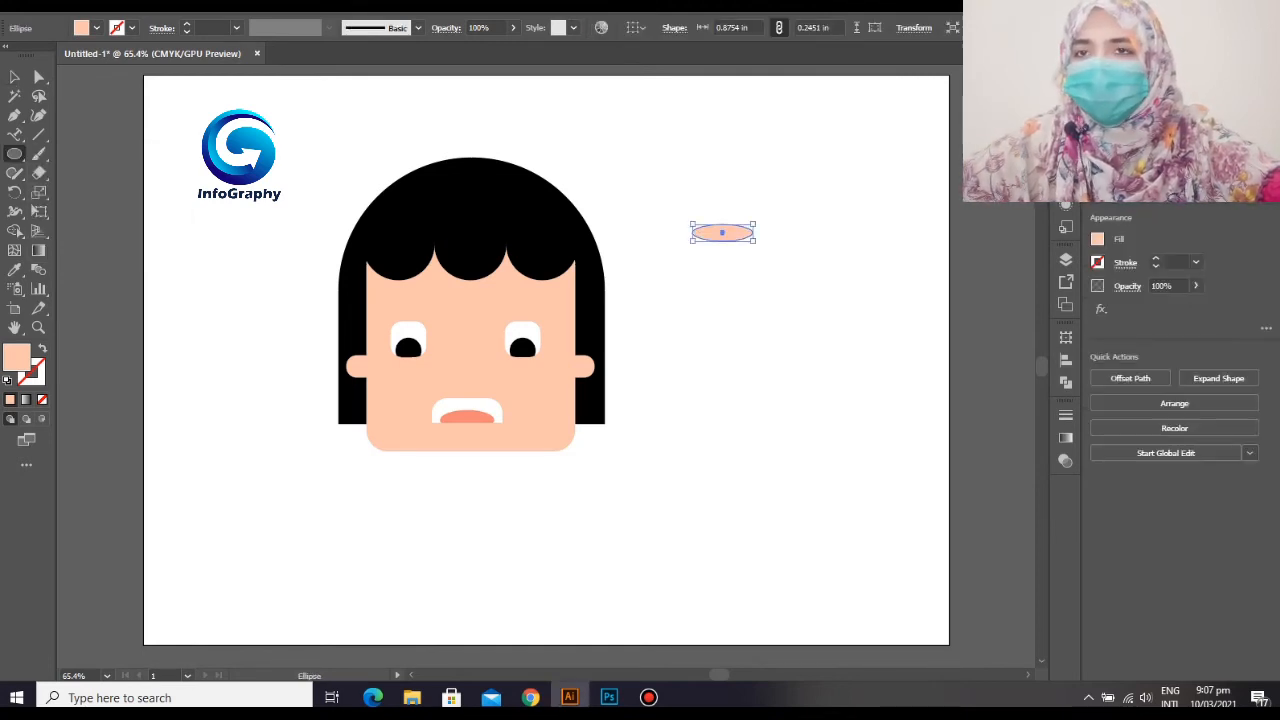
key("v")
key("i")
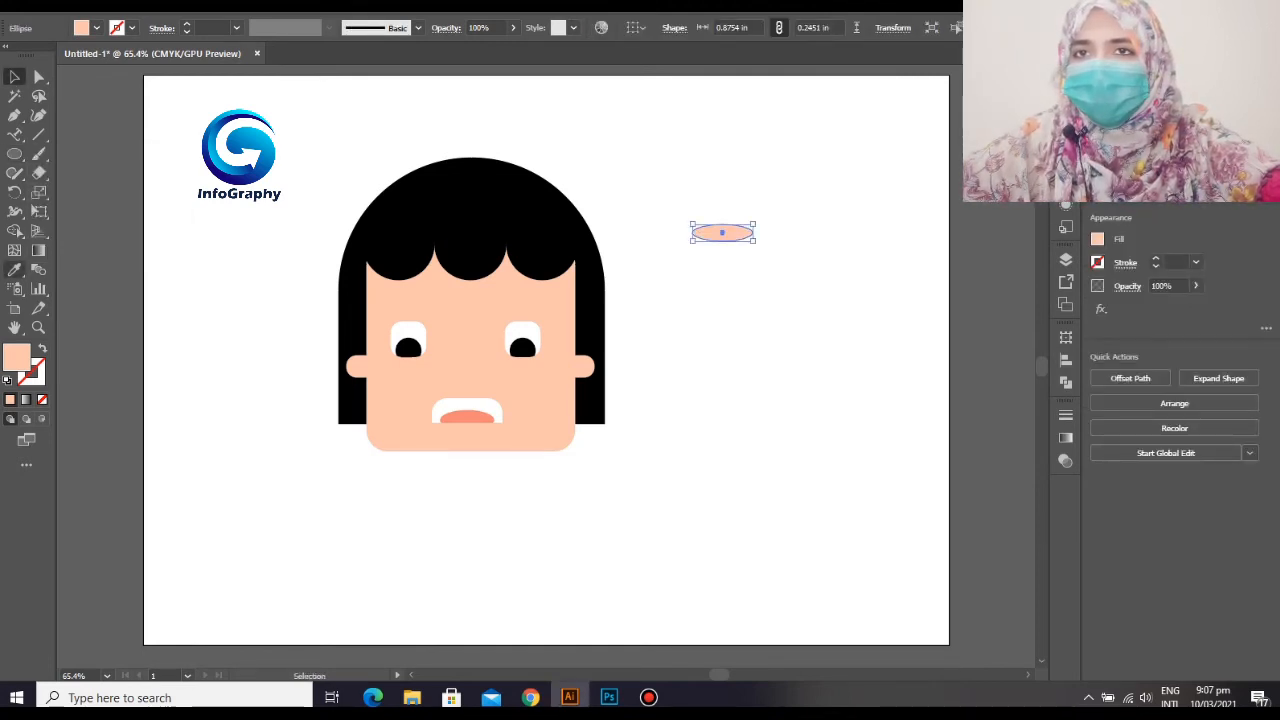
left_click(466, 416)
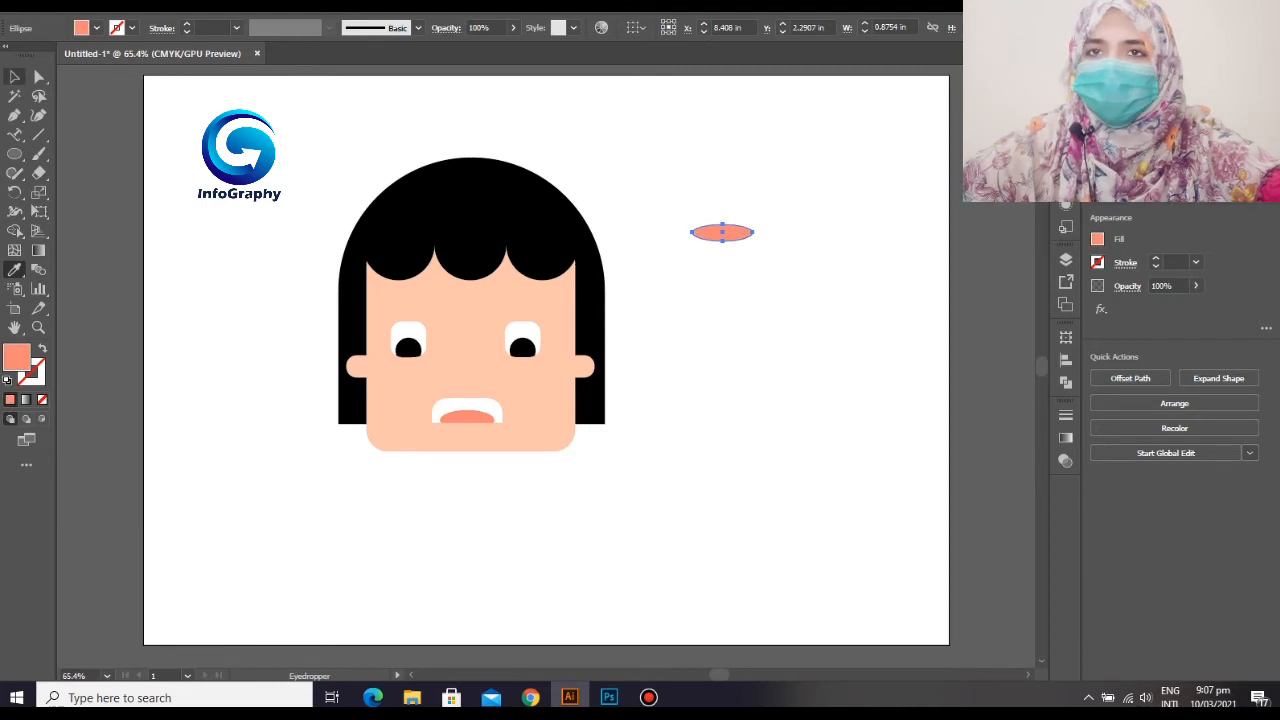
- Move the salmon ellipse onto the middle of the chin's lower edge and send it to the back
left_click(14, 77)
left_click(690, 290)
left_click_drag(722, 233, 465, 451)
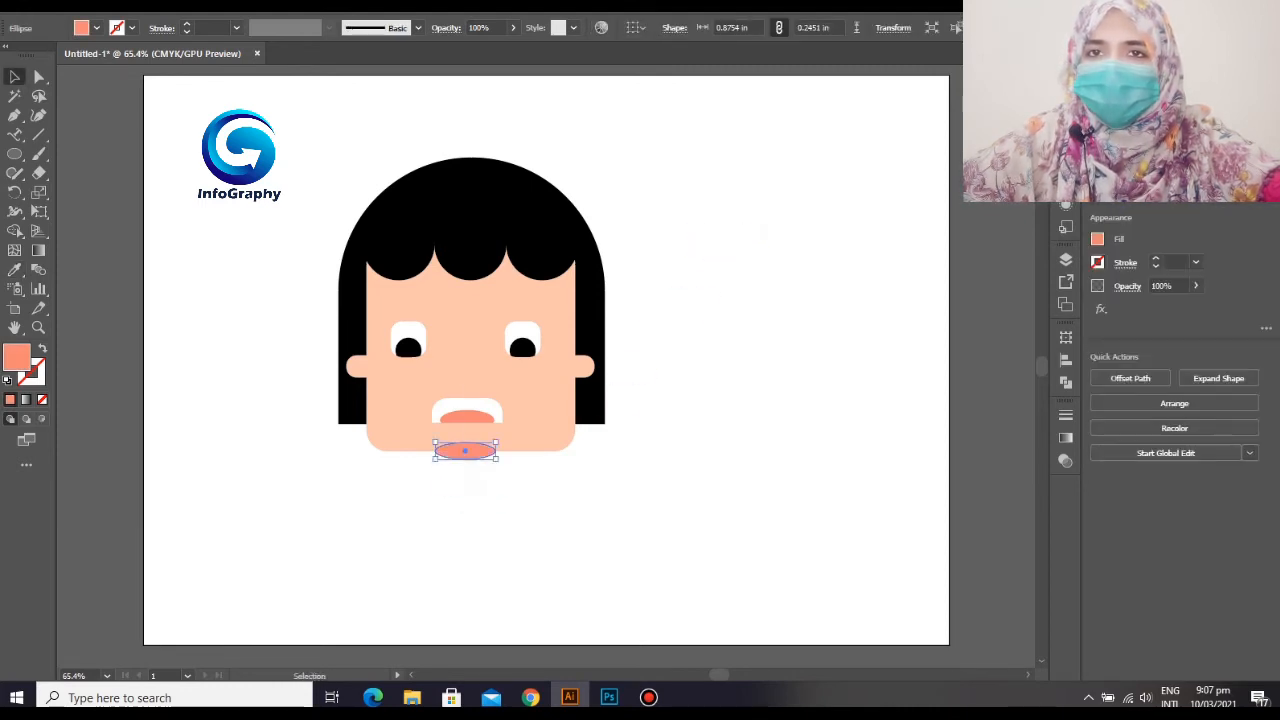
right_click(465, 451)
mouse_move(500, 369)
left_click(700, 425)
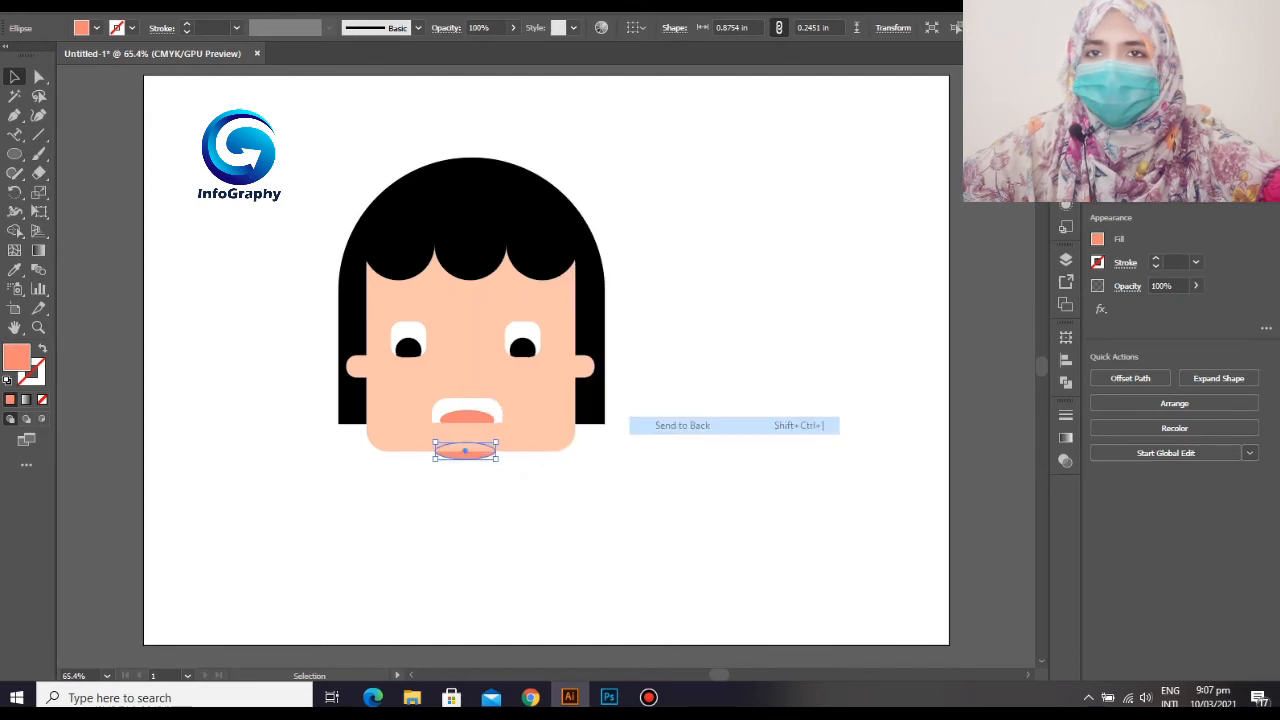
- Draw a rectangle about 1.12 by 0.32 in on the empty area beside the head
left_click(750, 428)
left_click(14, 154)
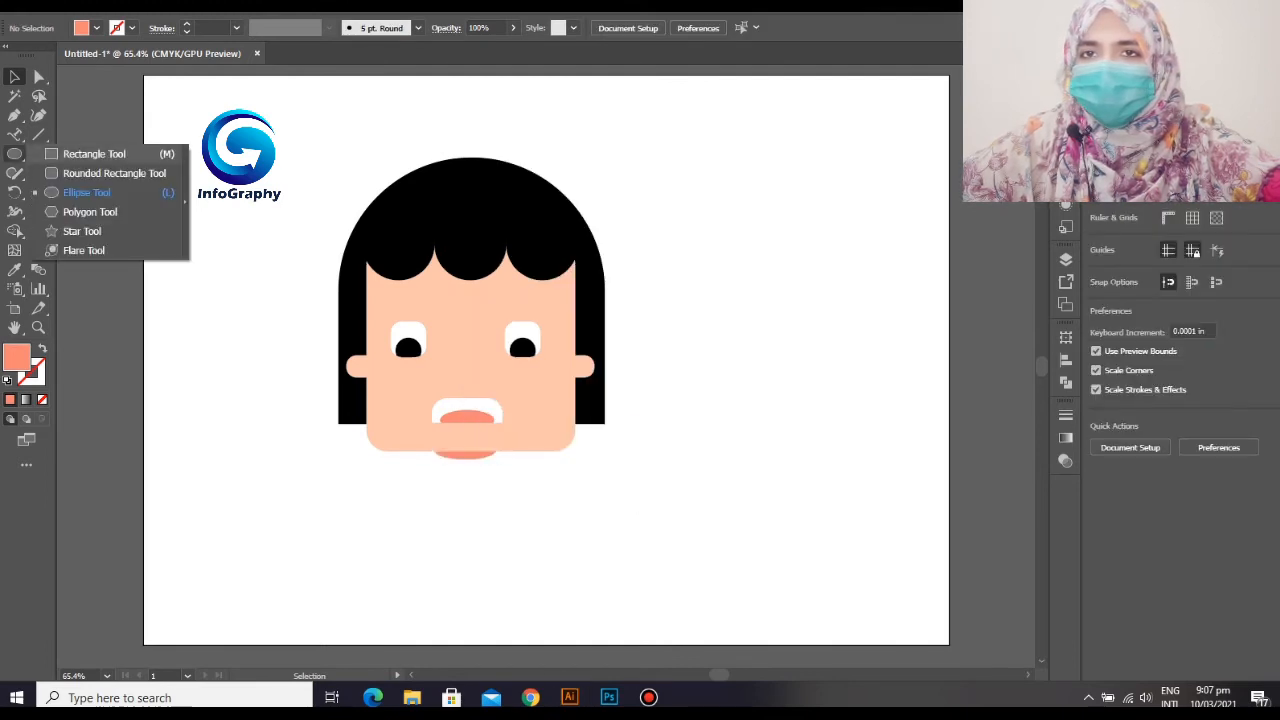
left_click(95, 154)
left_click_drag(701, 193, 781, 214)
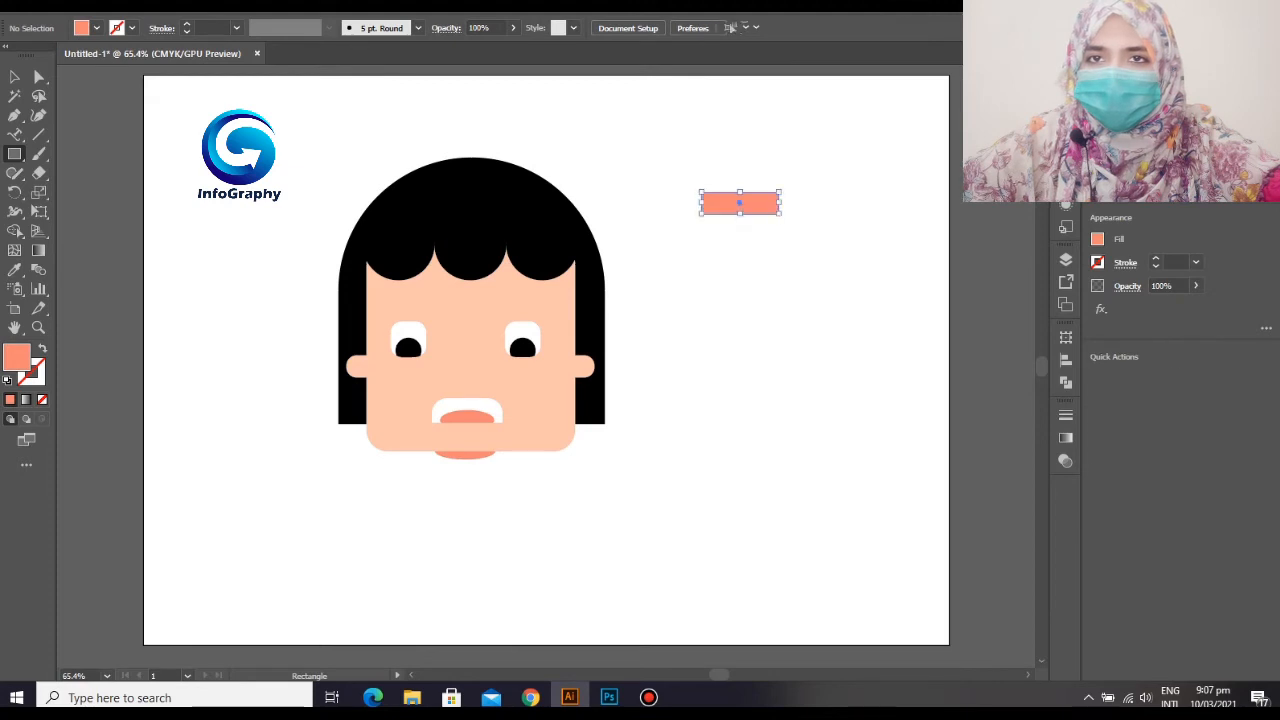
- Recolor the new rectangle's fill to a light orange, slightly deeper than the face's peach
left_click(14, 270)
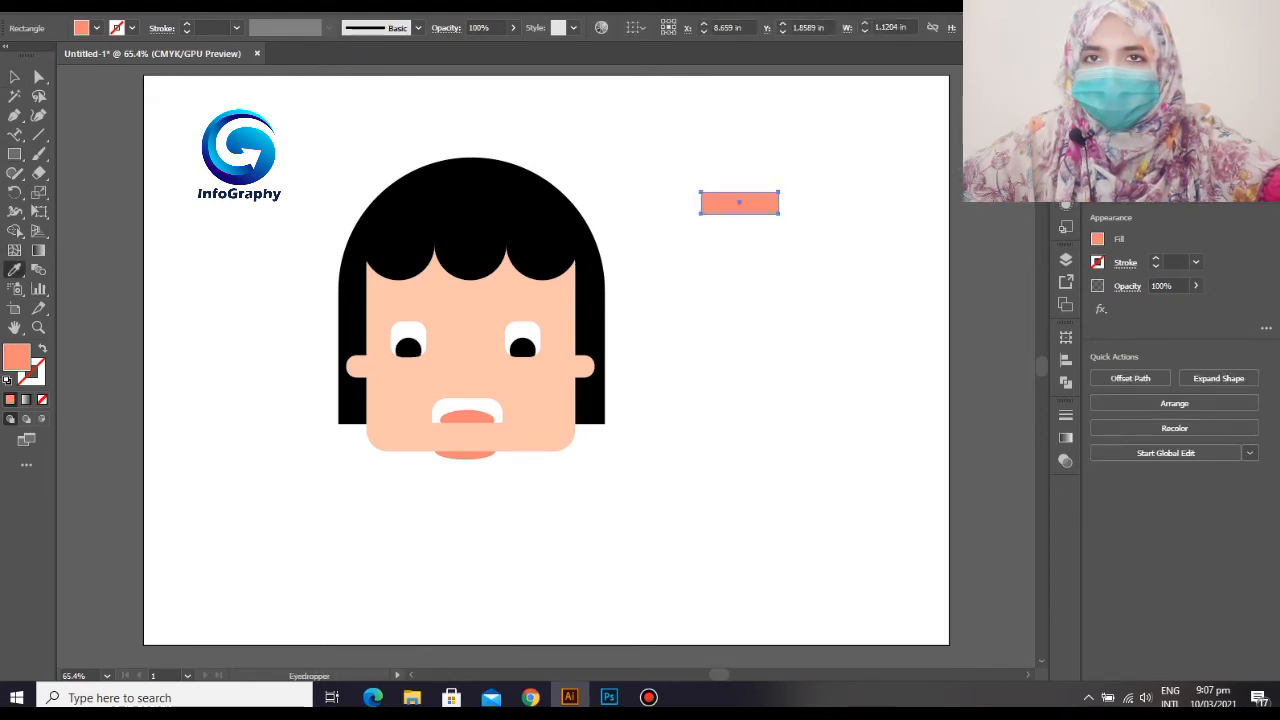
left_click(1097, 239, "shift")
left_click(941, 405)
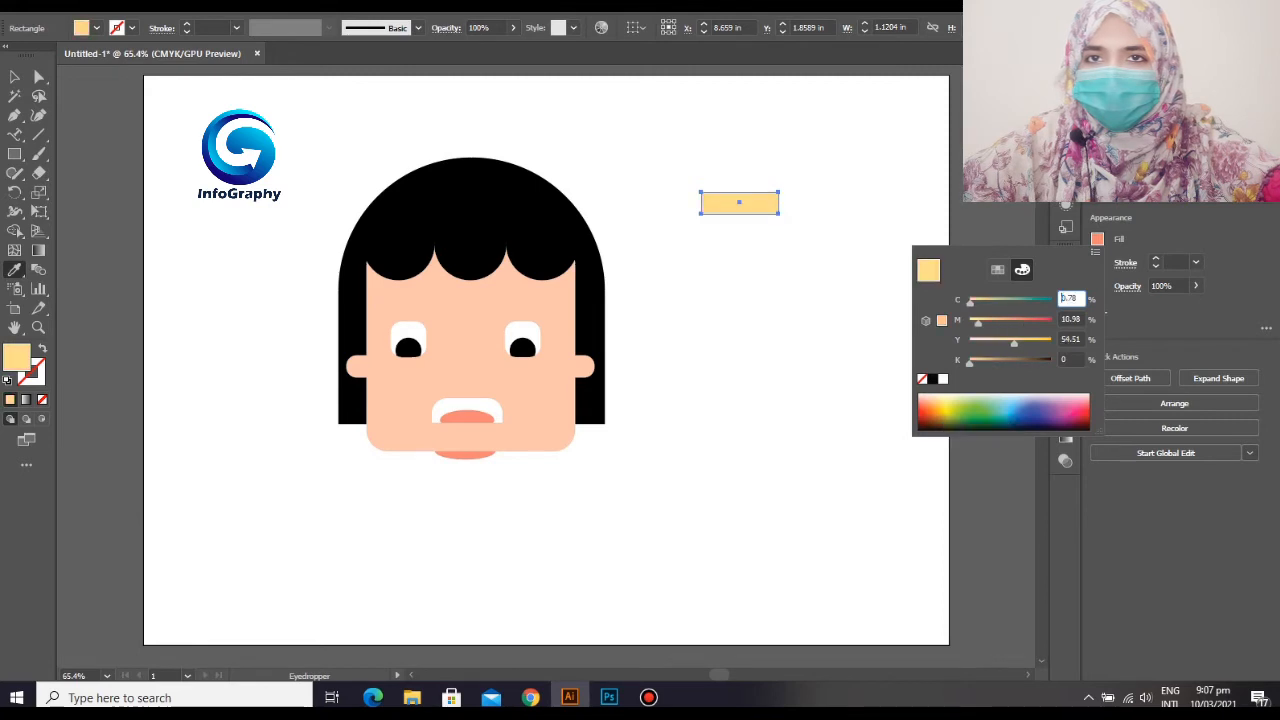
left_click(937, 399)
left_click(927, 407)
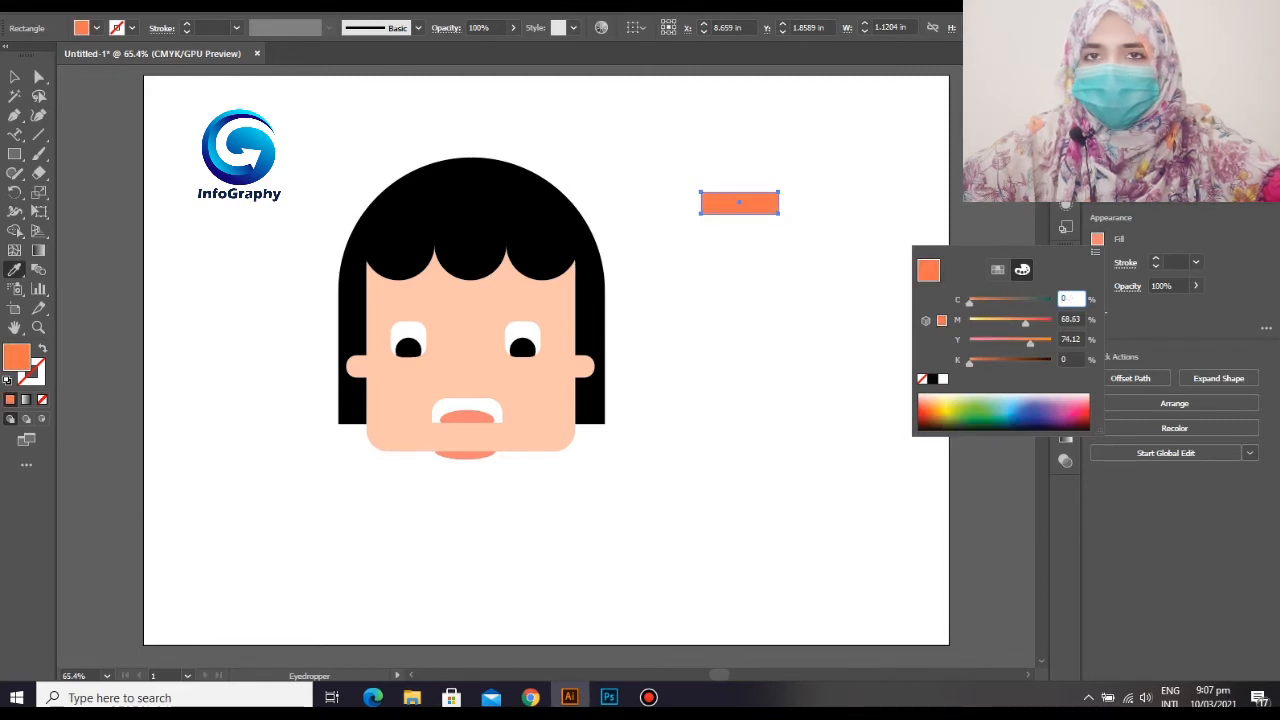
left_click(930, 402)
- Move the light orange rectangle to the middle just under the chin and send it to the back
left_click(15, 77)
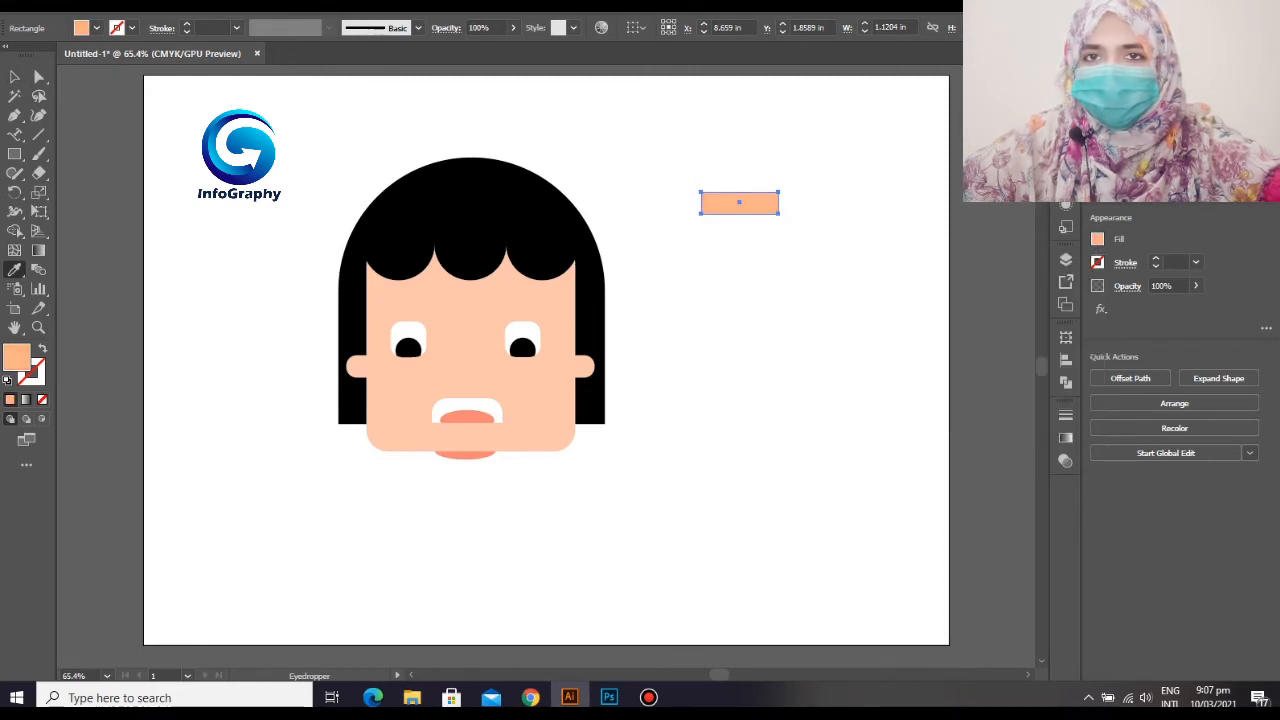
key("v")
left_click_drag(739, 203, 464, 462)
right_click(486, 458)
mouse_move(560, 375)
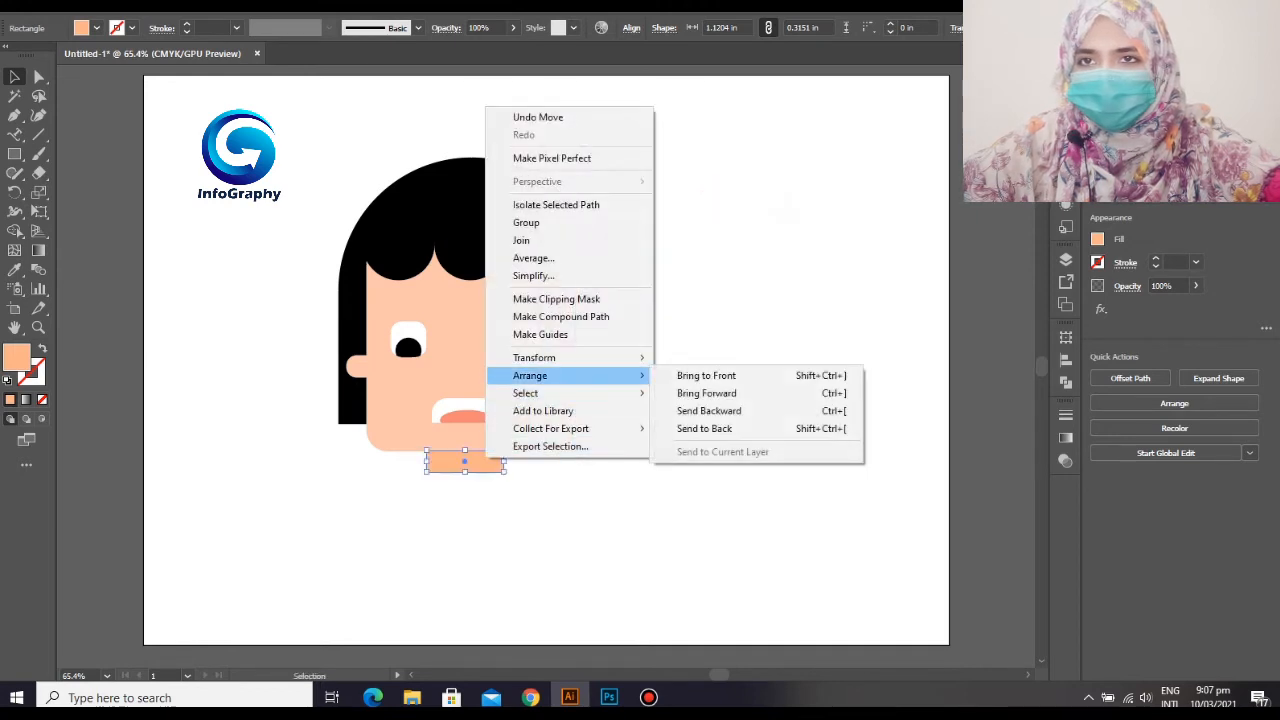
left_click(704, 428)
left_click(704, 430)
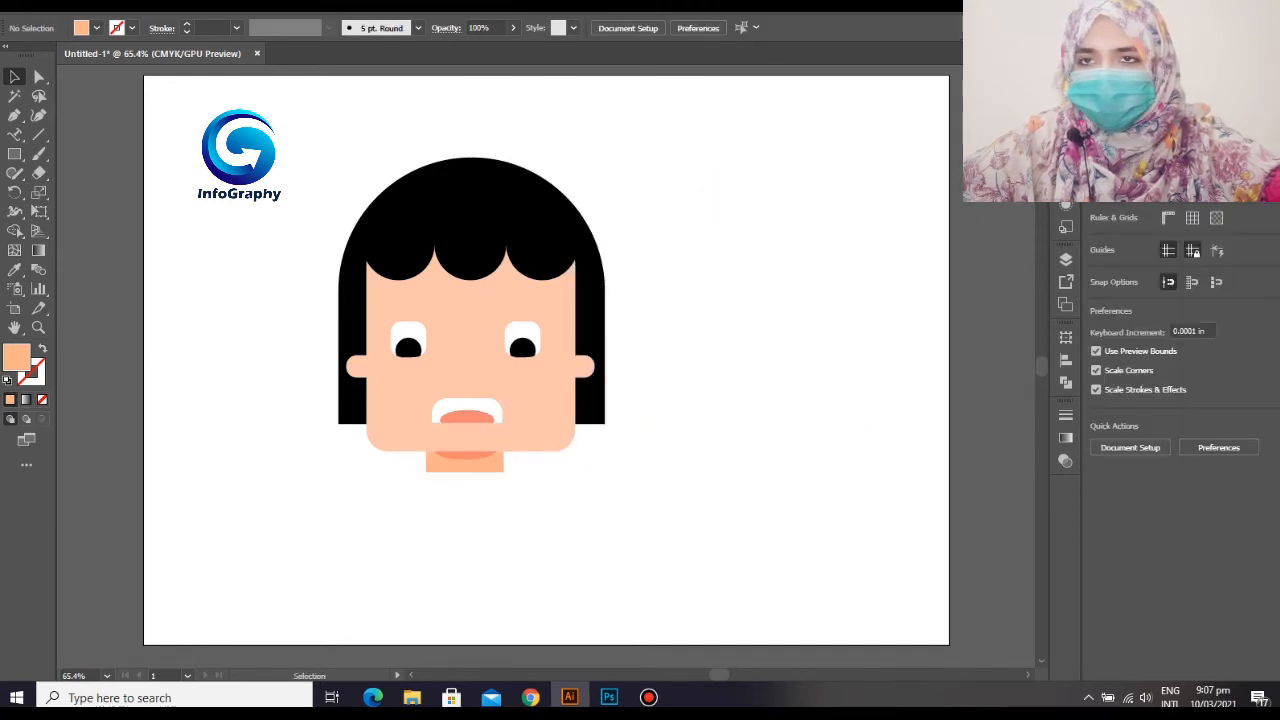
- Place a copy of the neck rectangle slightly lower and match its fill to the face's peach
left_click(467, 466)
left_click_drag(464, 461, 465, 477)
key("i")
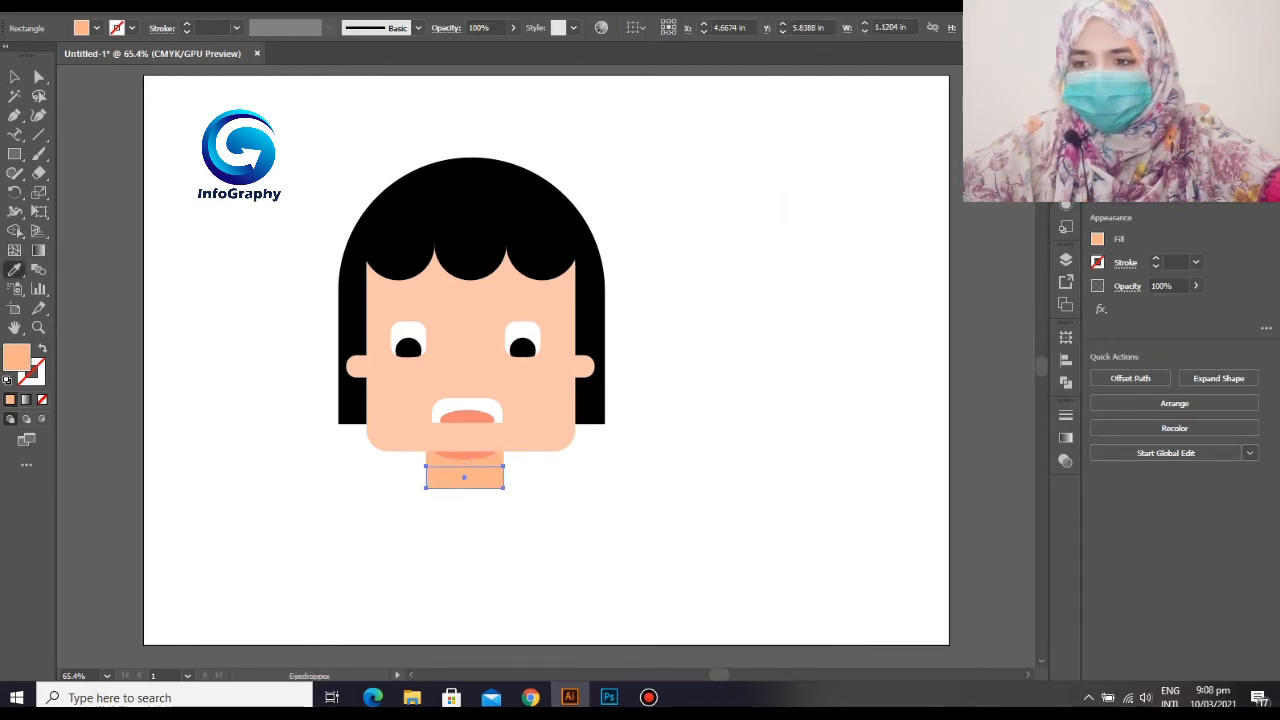
left_click(468, 436)
key("v")
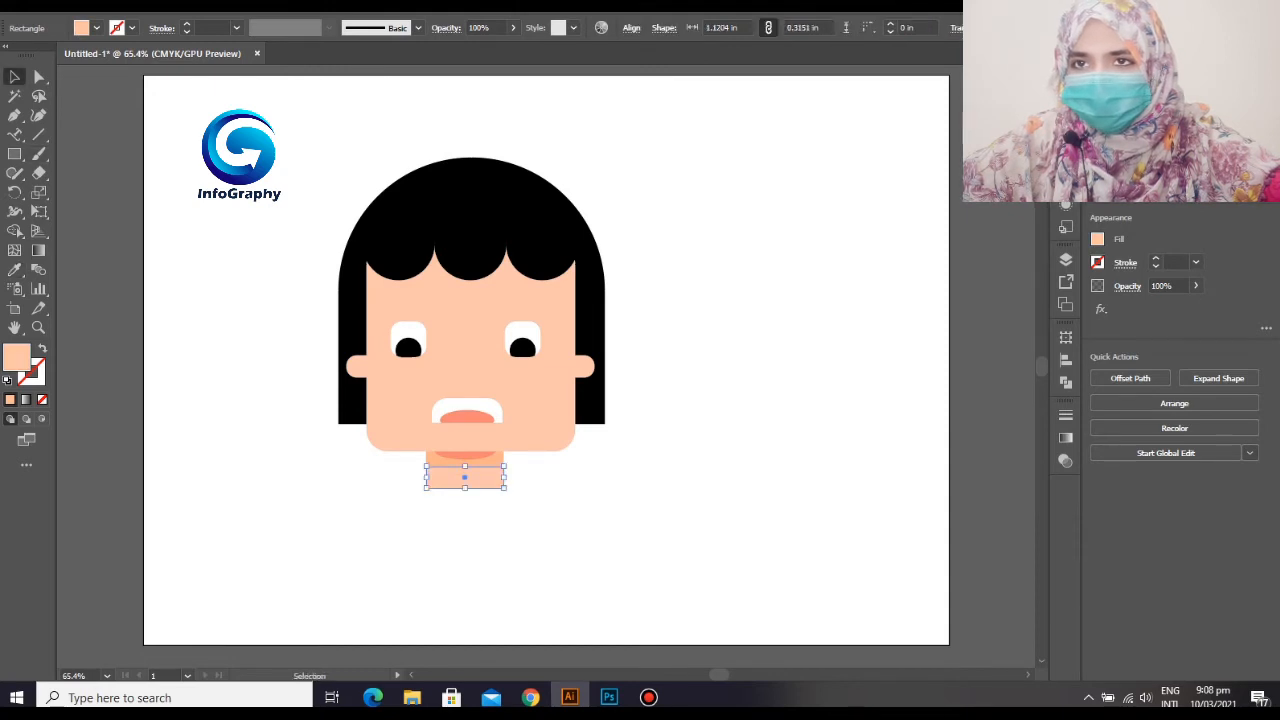
key("ctrl+shift+a")
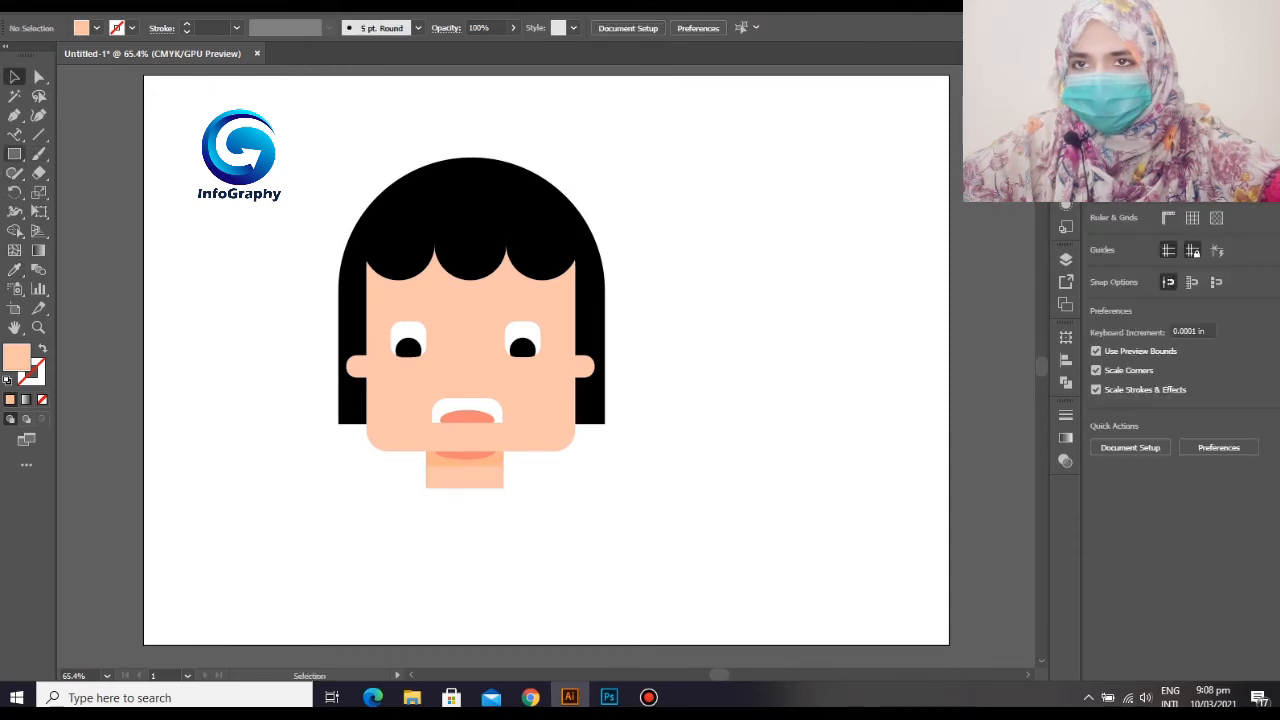
- Draw a circle about 0.18 in across and a five-pointed star about 0.19 in wide beside the head
left_click(15, 154)
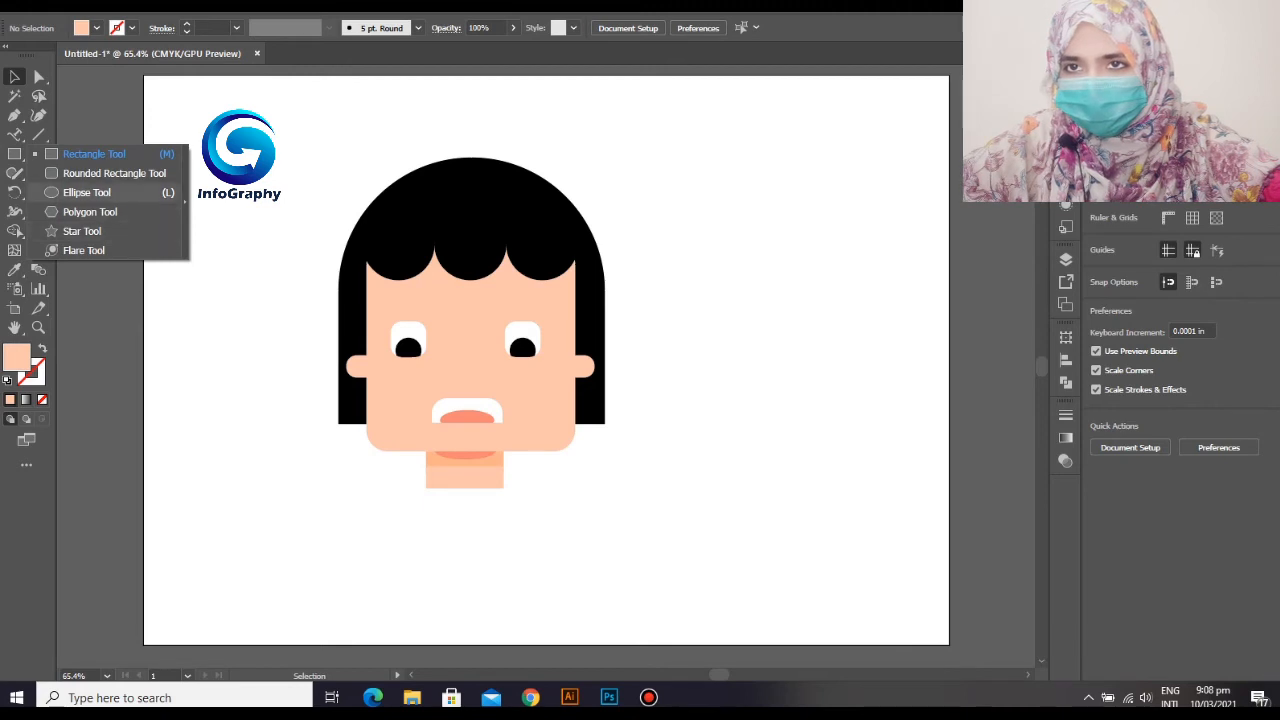
left_click(87, 192)
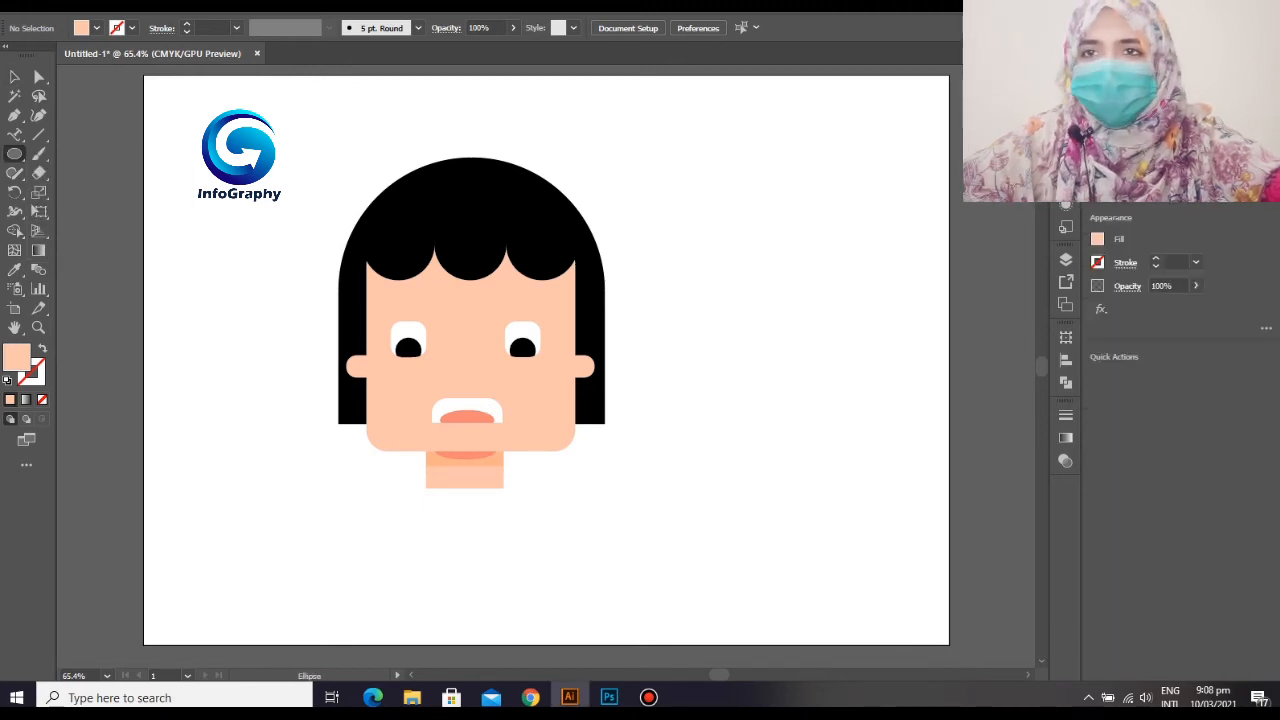
left_click_drag(758, 262, 767, 270)
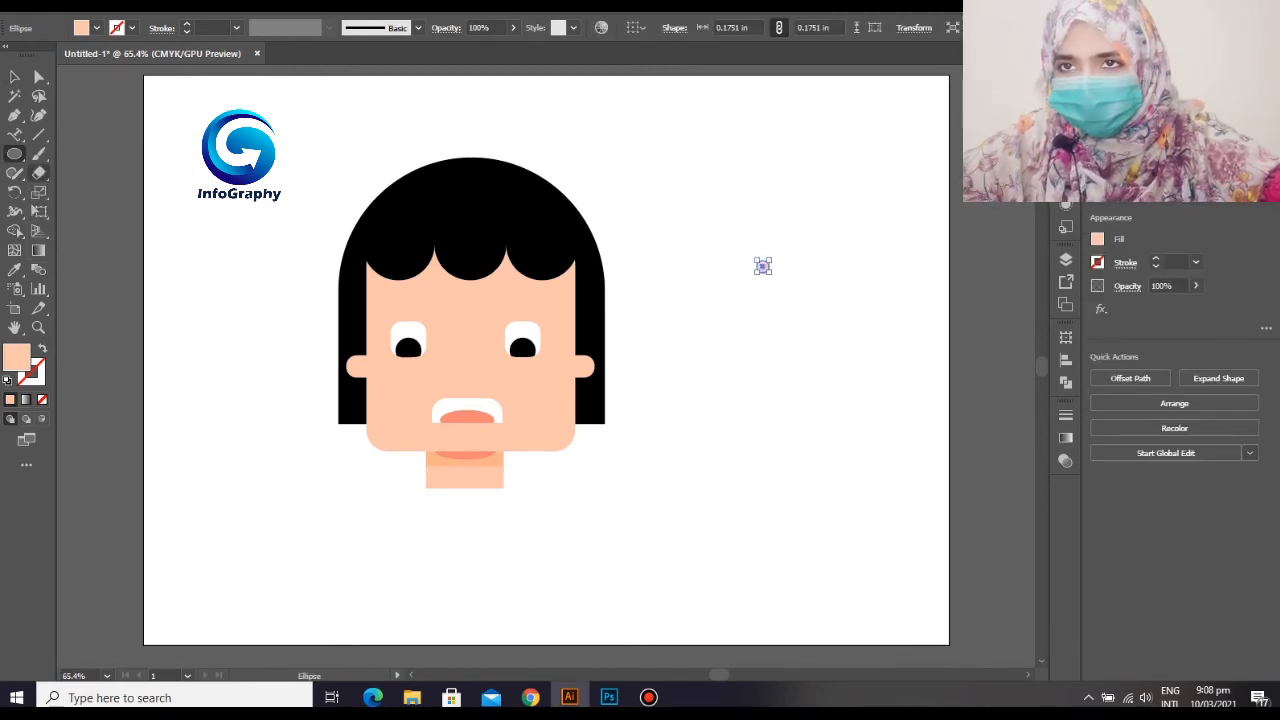
left_click_drag(14, 153, 100, 231)
left_click_drag(747, 203, 751, 207)
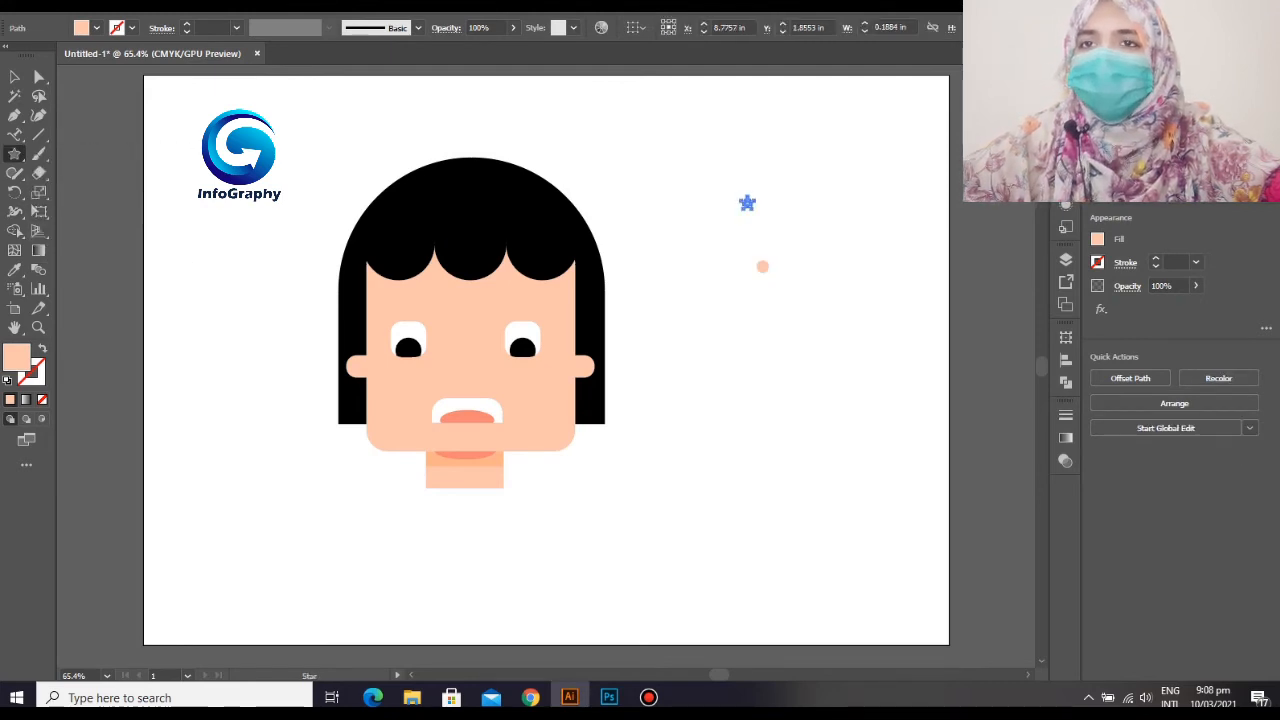
key("v")
key("ctrl+shift+a")
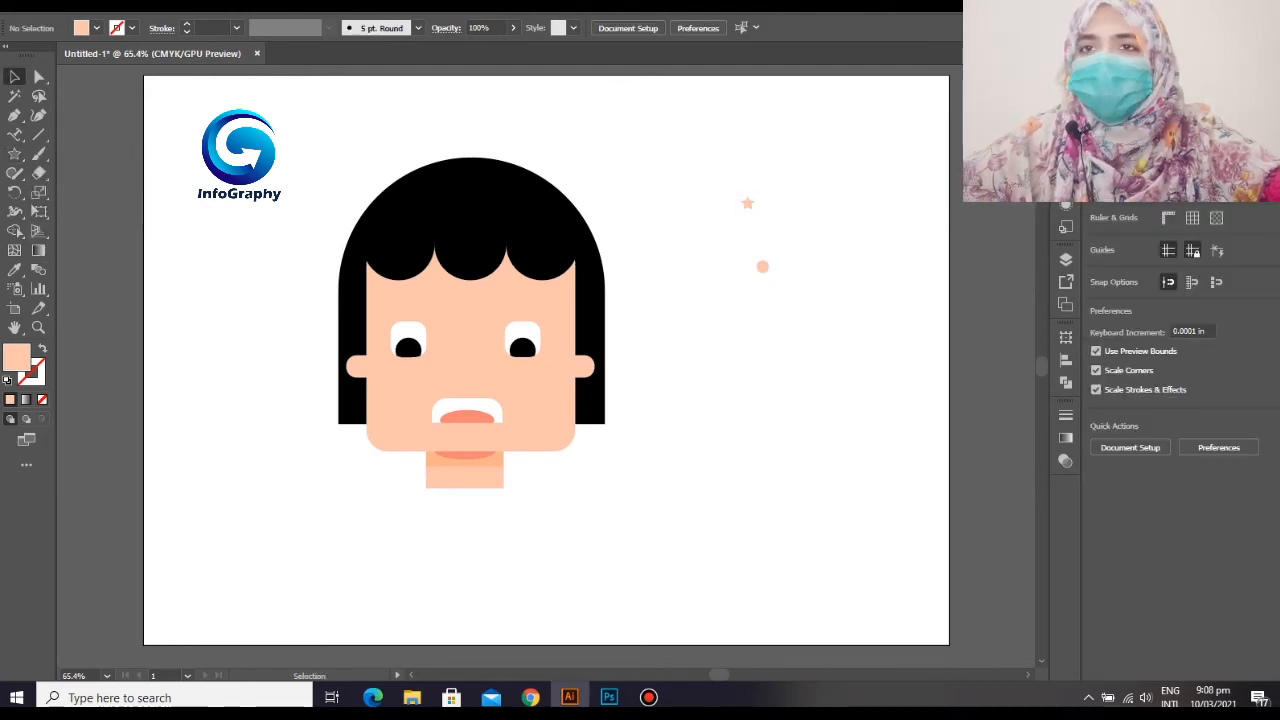
- Move the star down beside the head, shift the small circle slightly, and fill the circle green
left_click_drag(747, 203, 733, 239)
left_click_drag(717, 364, 717, 364)
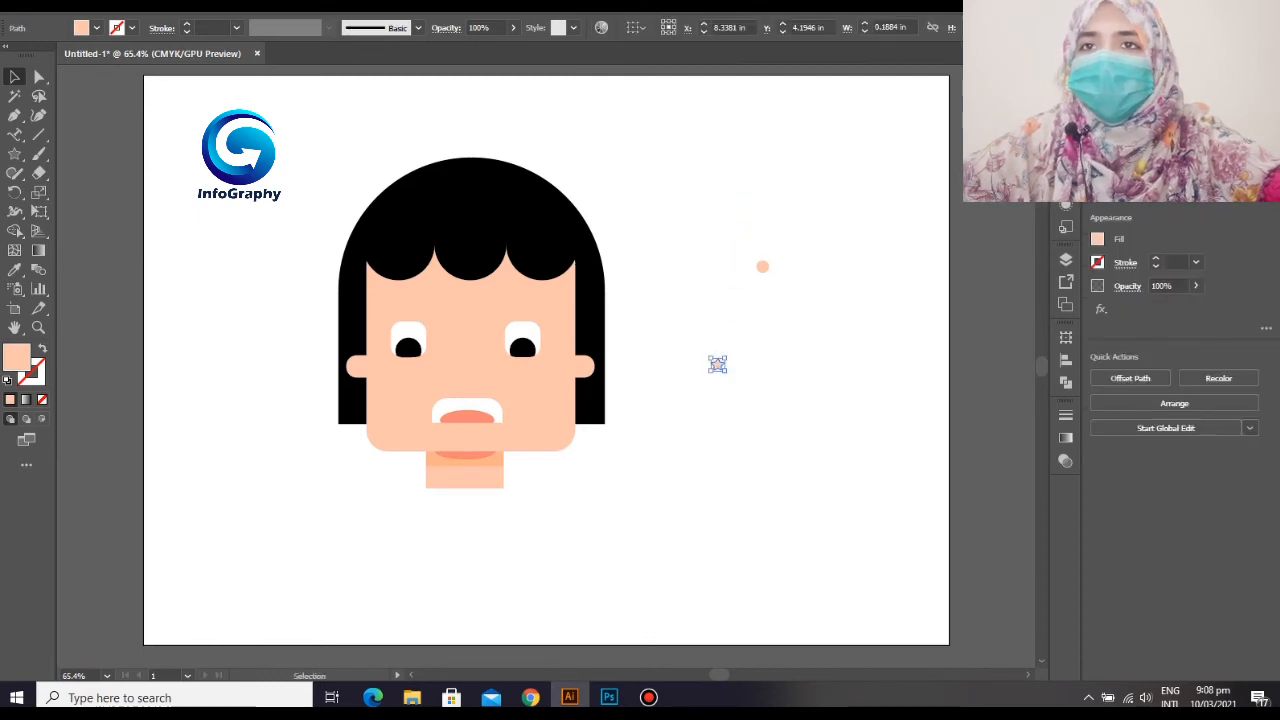
left_click_drag(762, 266, 769, 289)
left_click(1097, 239)
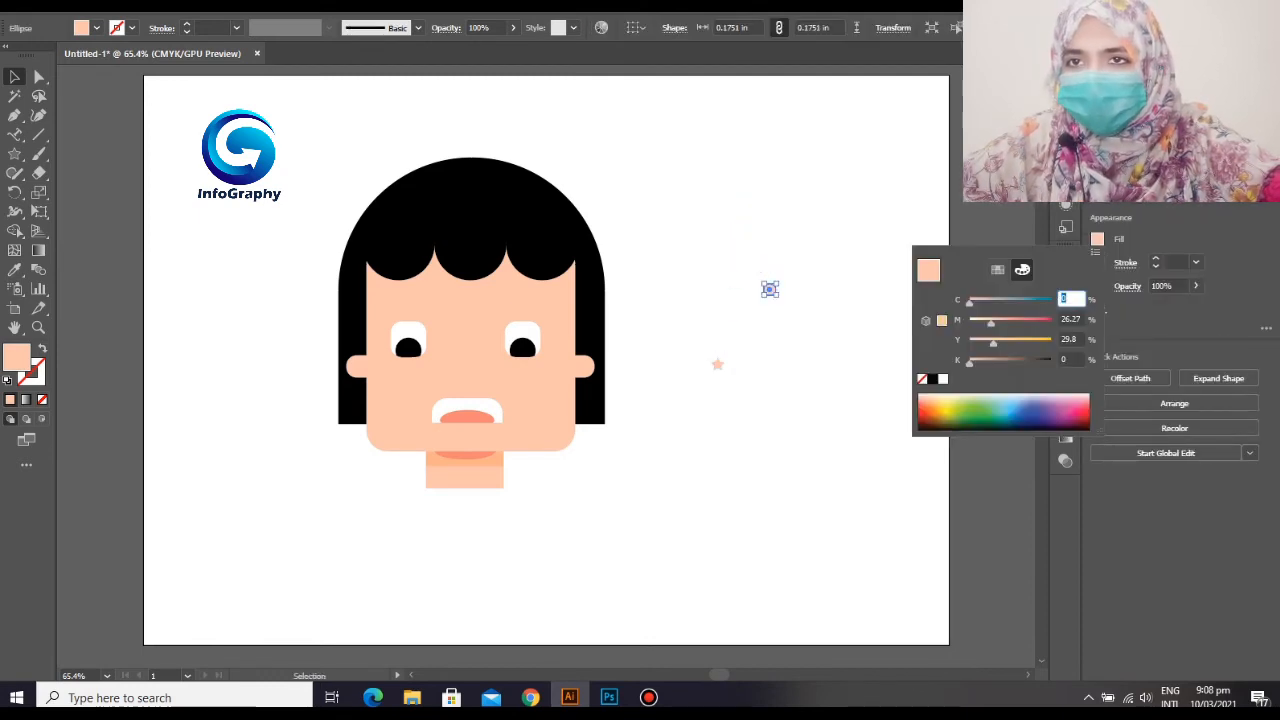
left_click(974, 410)
key("Escape")
- Fill the small star with red
left_click(717, 364)
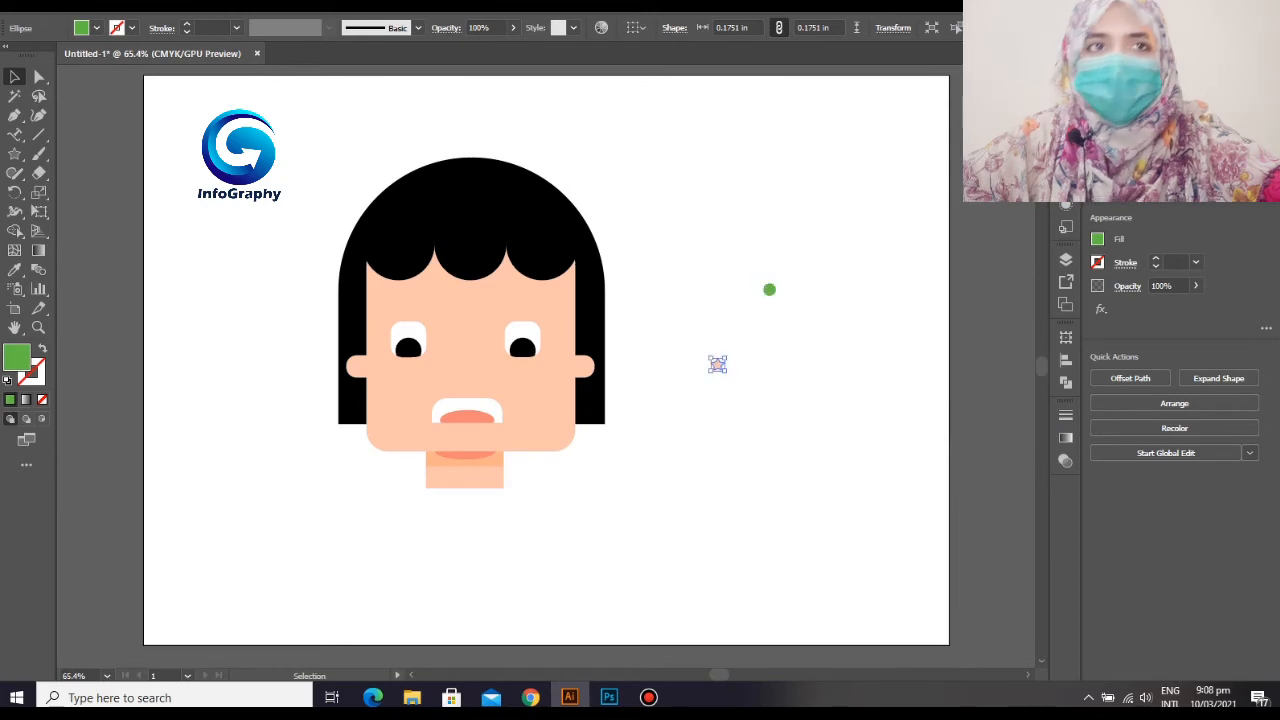
left_click(1097, 239)
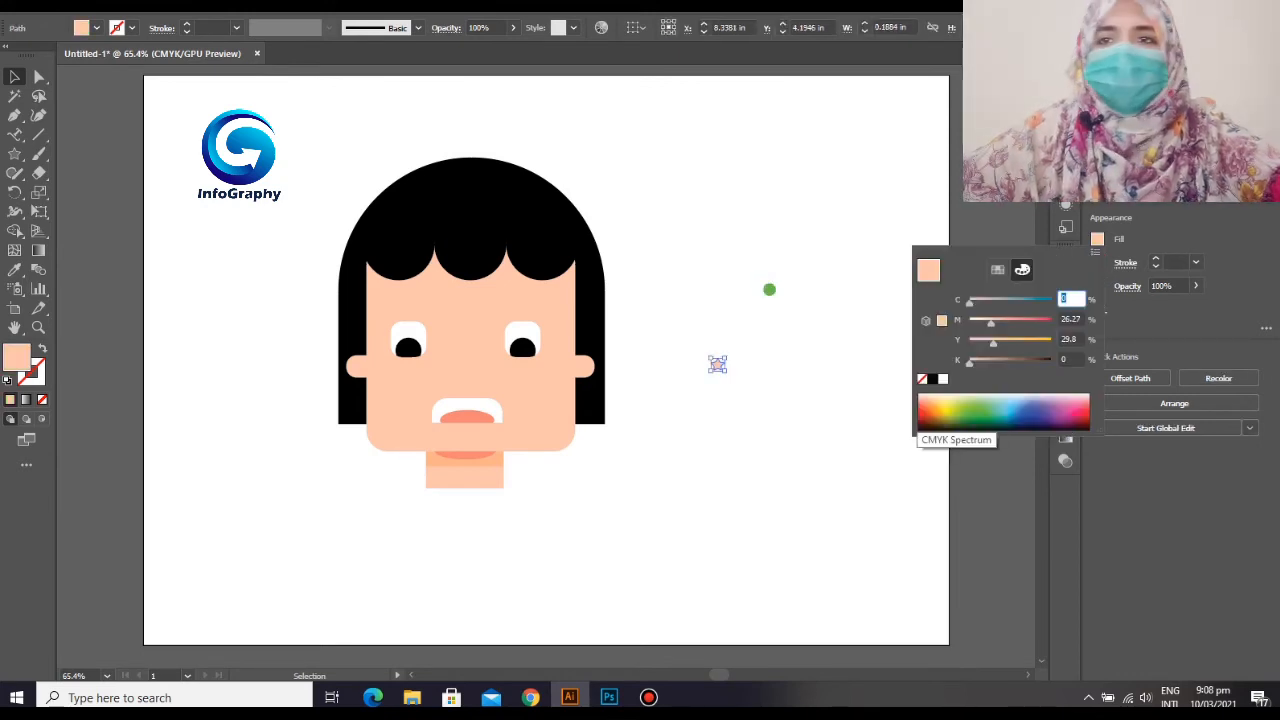
left_click(921, 411)
left_click(840, 420)
left_click(840, 420)
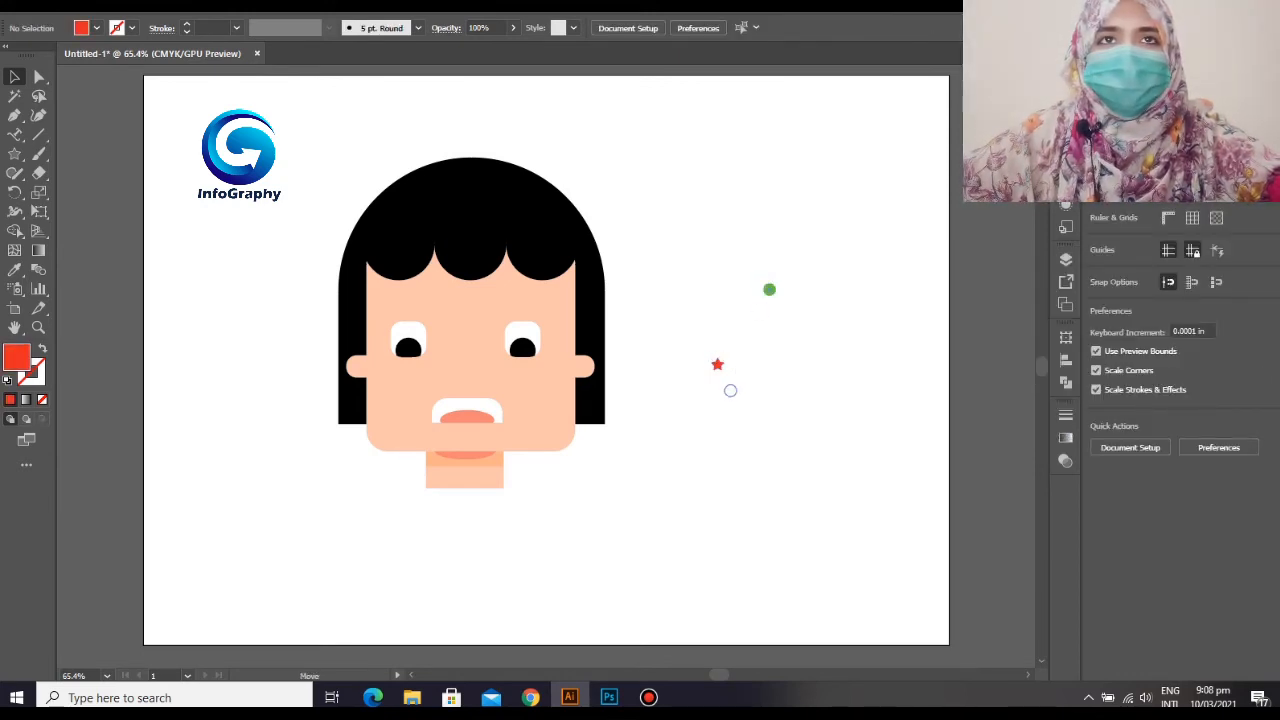
- Place the green circle directly above the red star and align the two on their horizontal centers
left_click_drag(723, 353, 720, 350)
left_click(790, 400)
left_click(752, 378)
left_click_drag(704, 331, 733, 382)
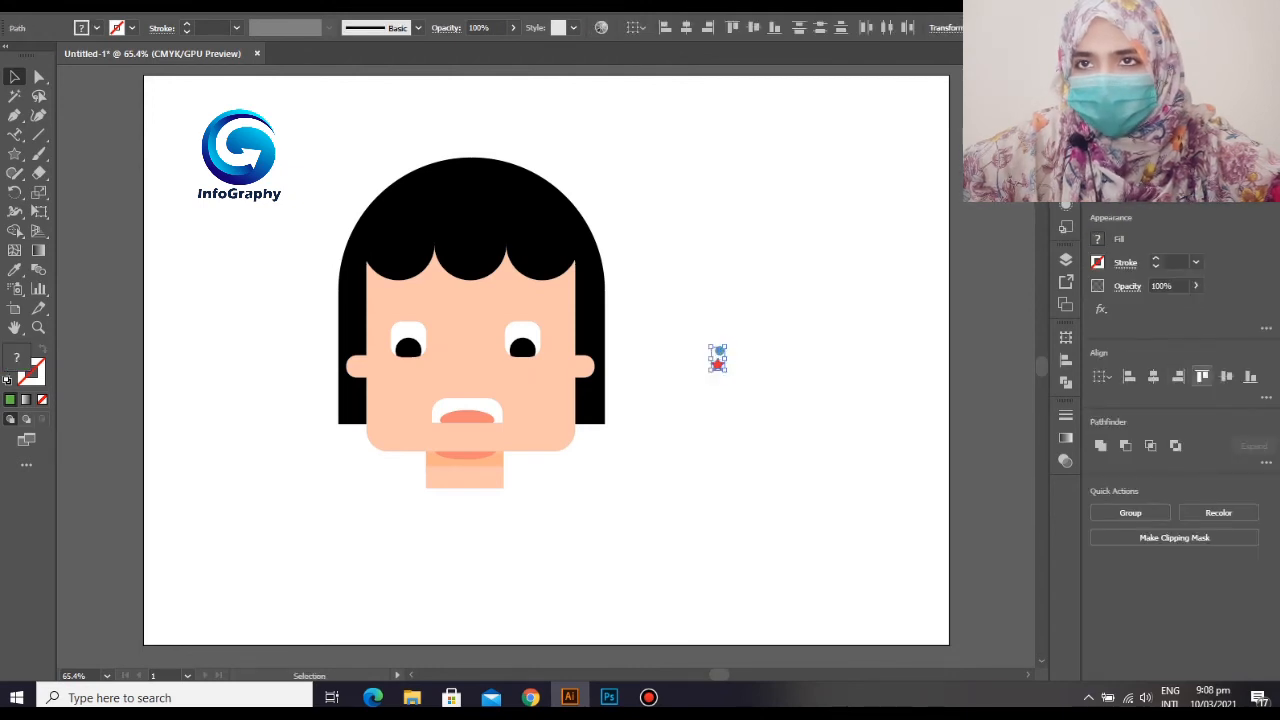
left_click(1153, 376)
left_click(707, 329)
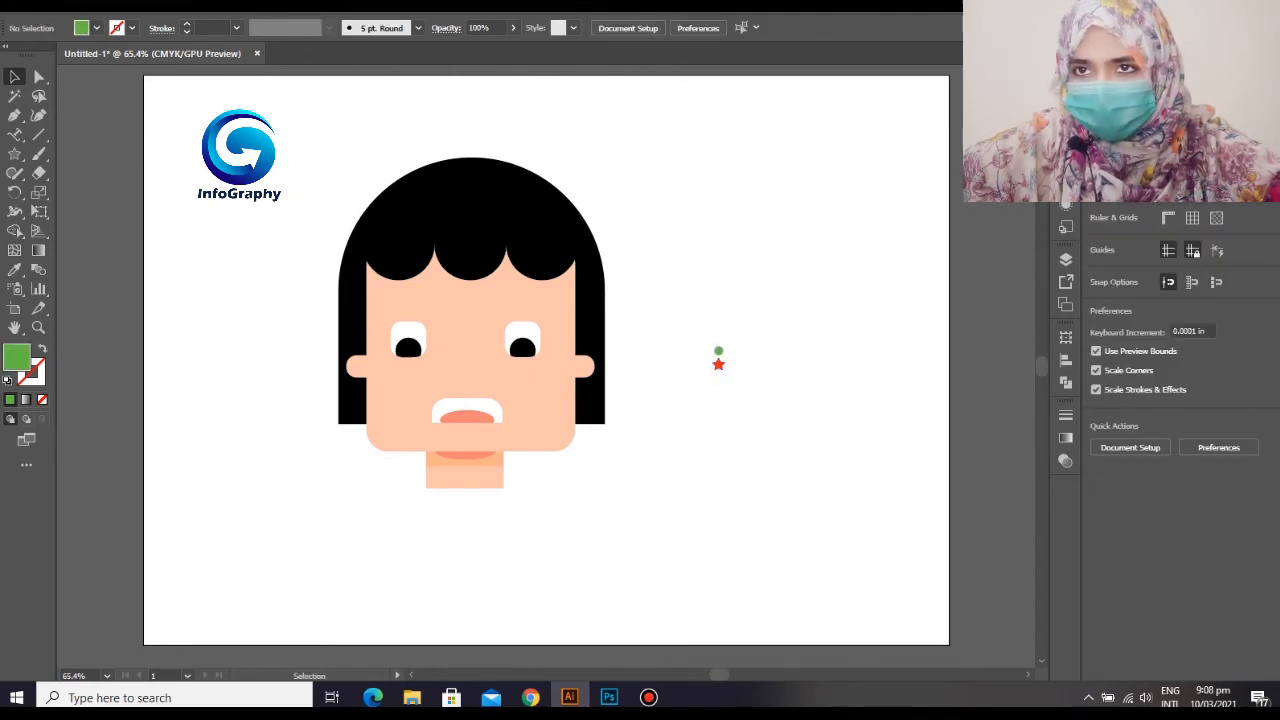
- Group the circle and star into an earring and hang it below the ear on the head's right side
left_click_drag(707, 329, 725, 381)
right_click(720, 354)
left_click(761, 118)
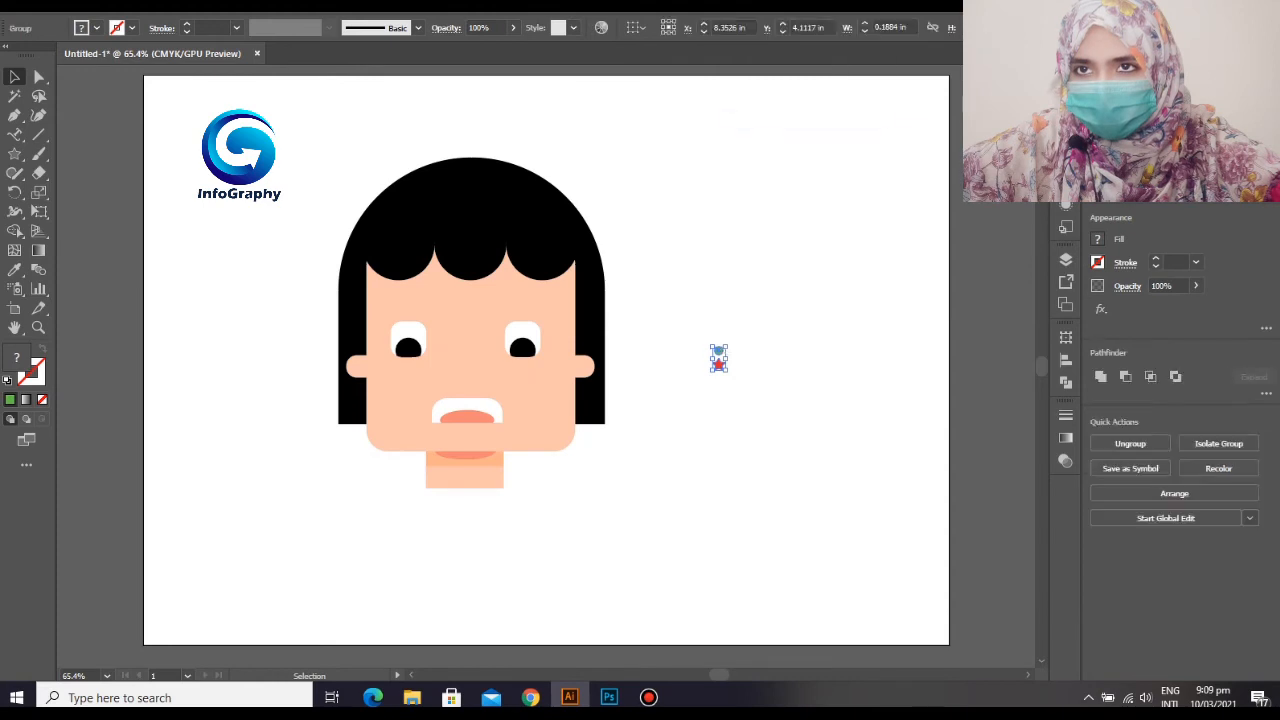
left_click(656, 389)
left_click_drag(598, 405, 582, 399)
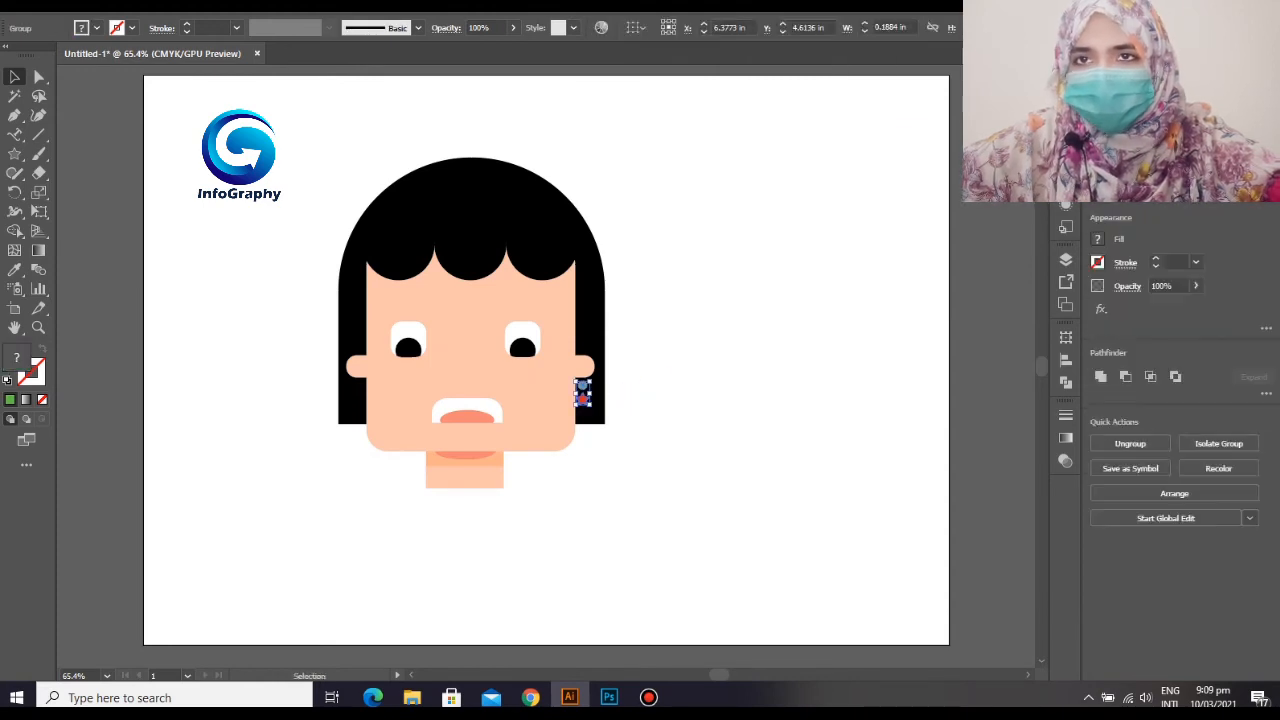
left_click(652, 395)
left_click(583, 398)
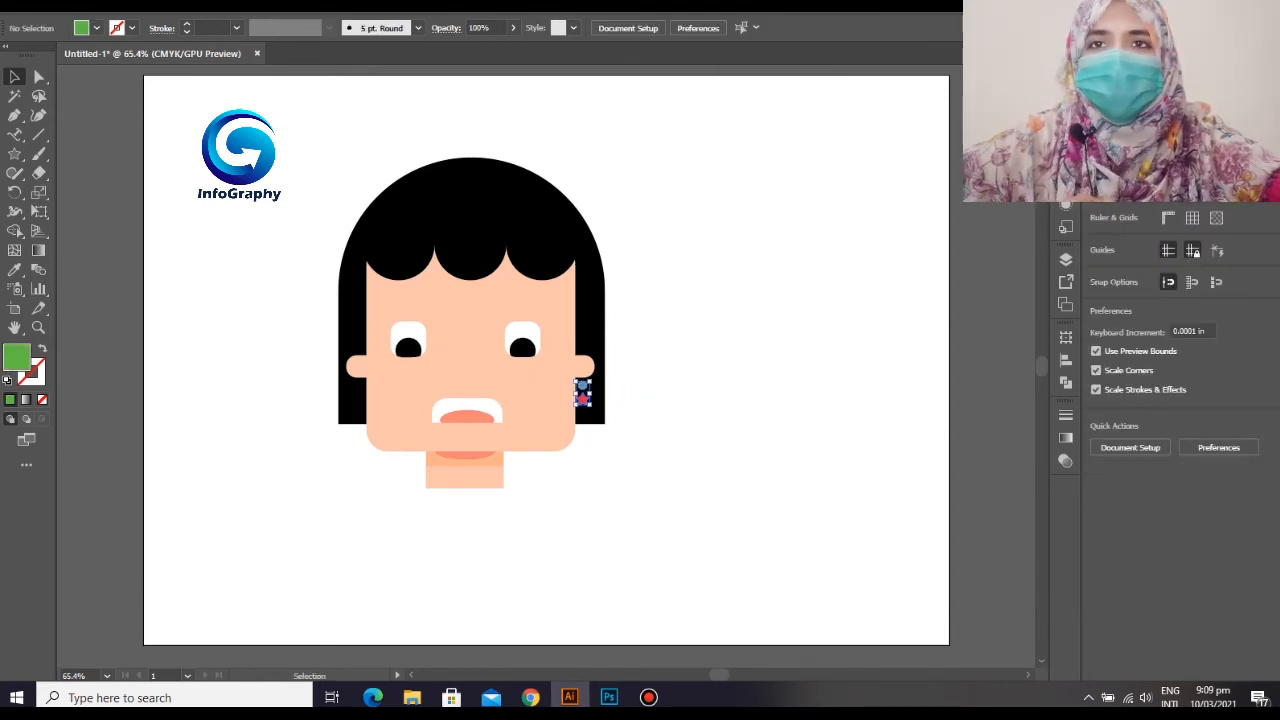
- Place a copy of the earring below the opposite ear and align both earrings by their bottom edges
left_click(648, 396)
left_click_drag(583, 398, 357, 402)
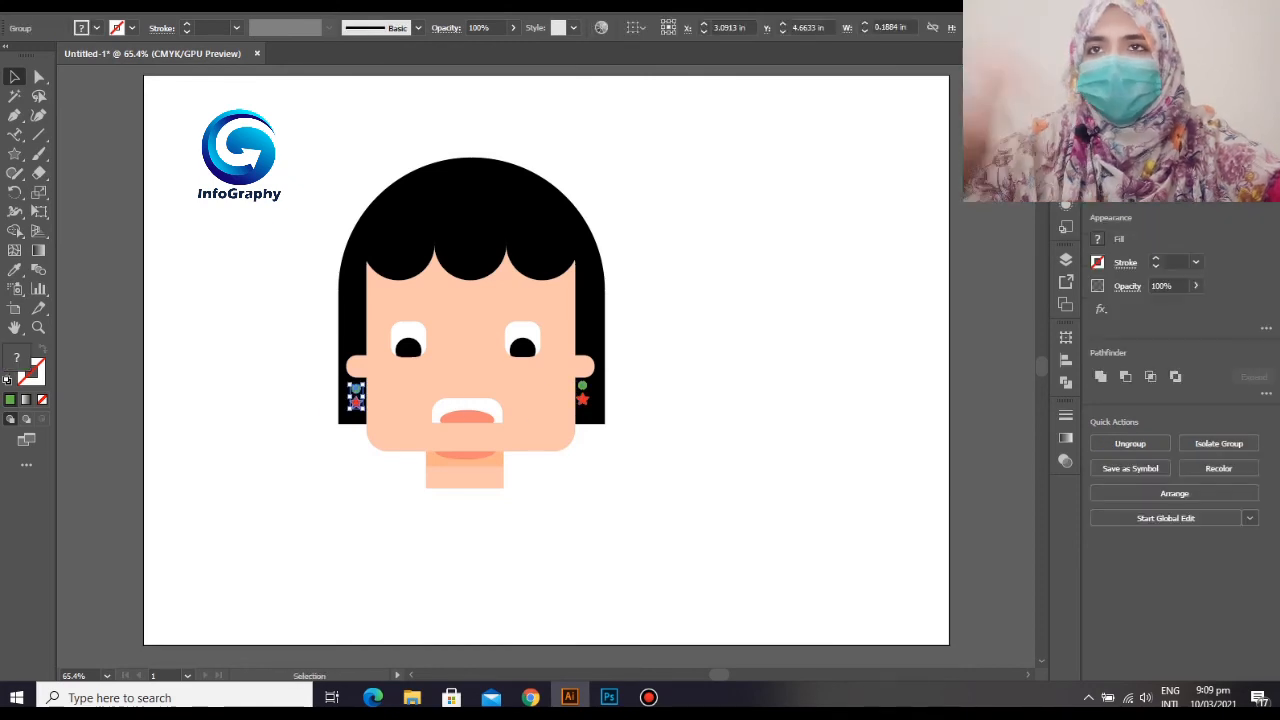
left_click(583, 398, "shift")
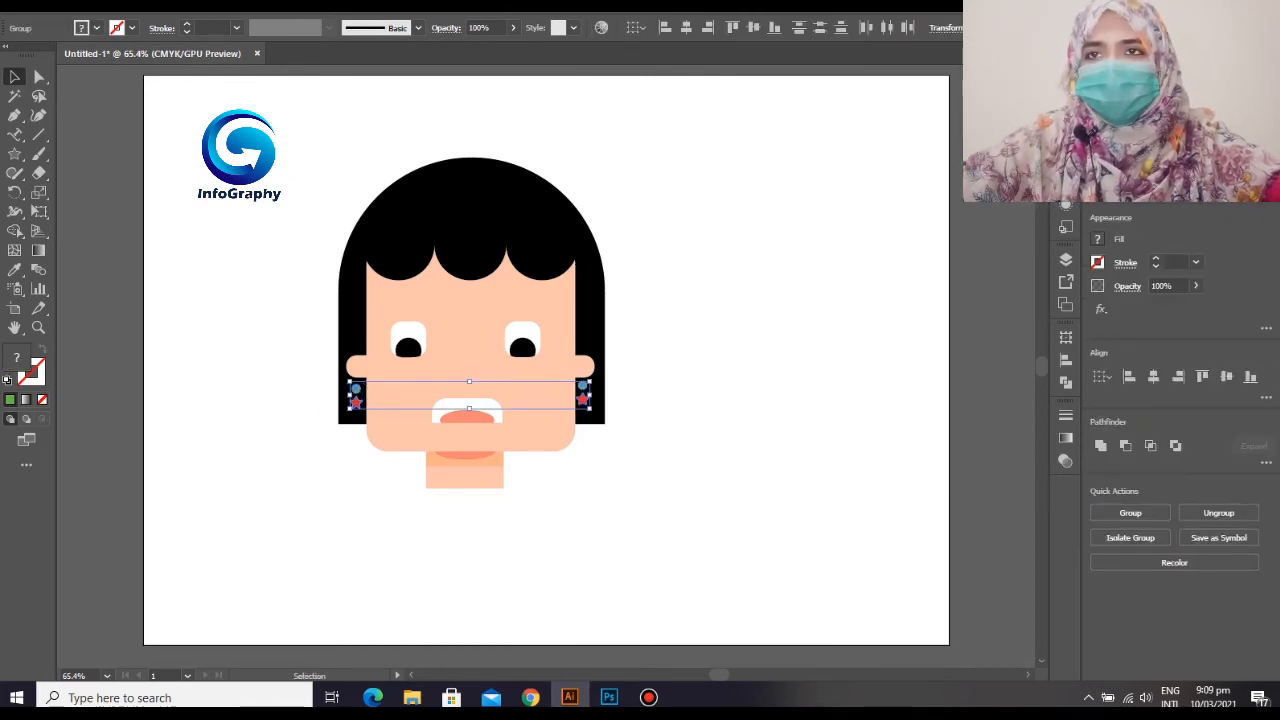
left_click(1250, 376)
key("ctrl+shift+a")
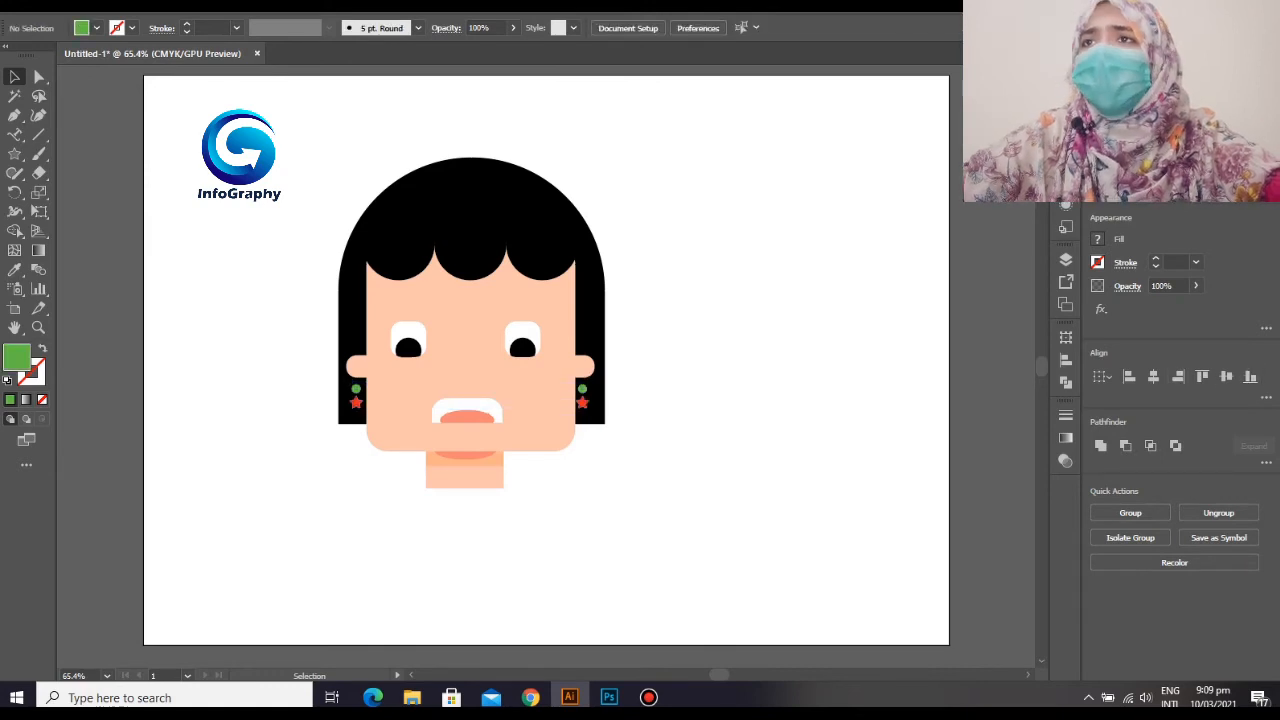
- Stretch the black hair shape downward to a height of about 4.46 in and send it to the back
left_click(472, 205)
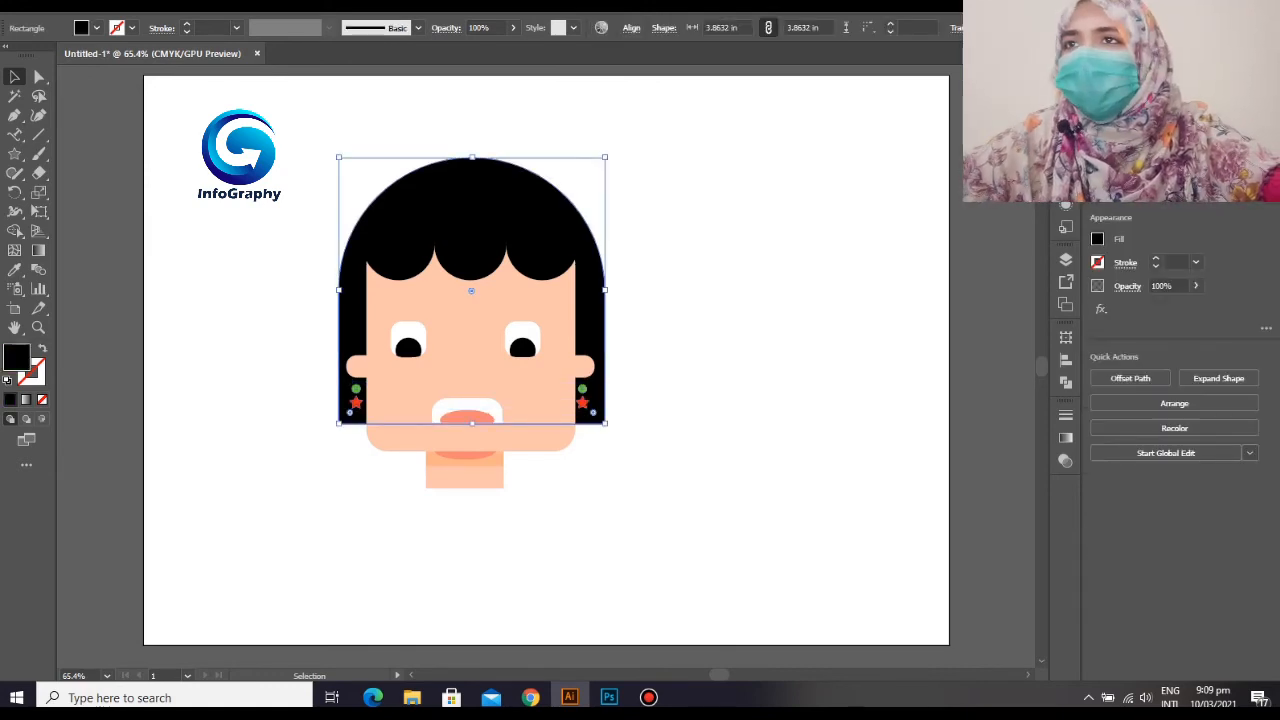
left_click_drag(472, 424, 472, 422)
left_click_drag(471, 447, 471, 464)
right_click(559, 456)
mouse_move(603, 372)
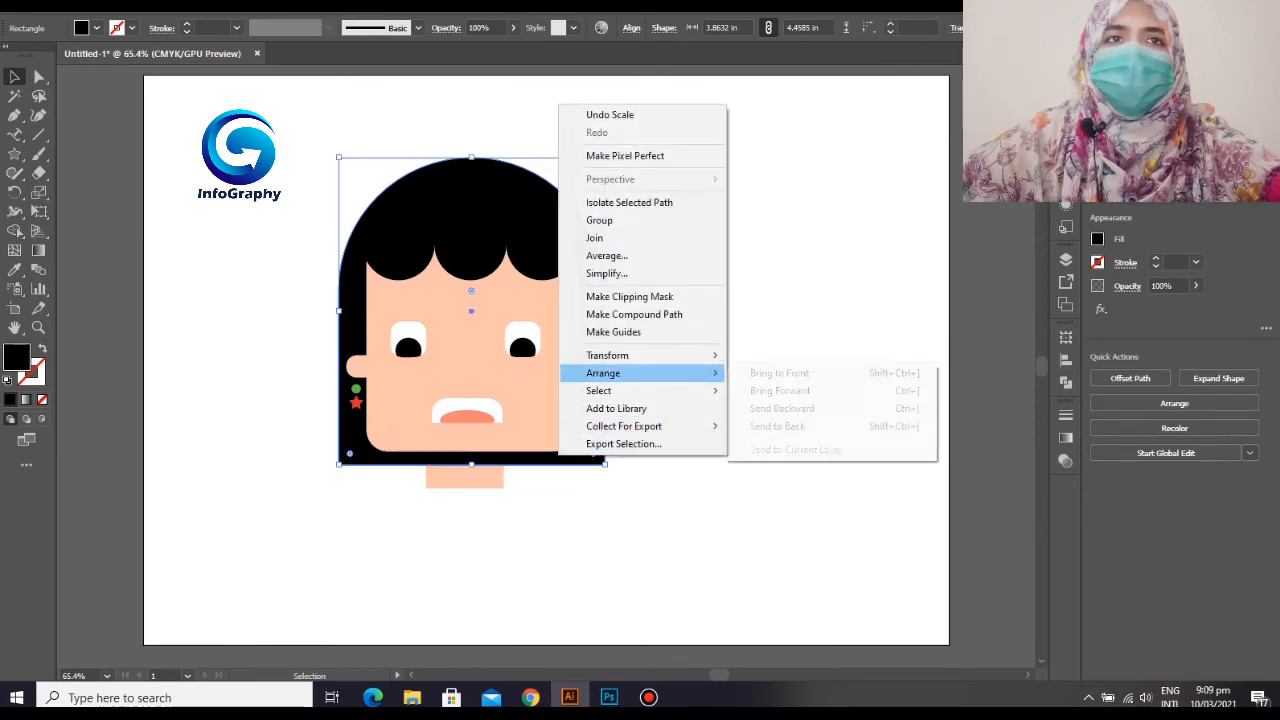
left_click(790, 426)
left_click(790, 426)
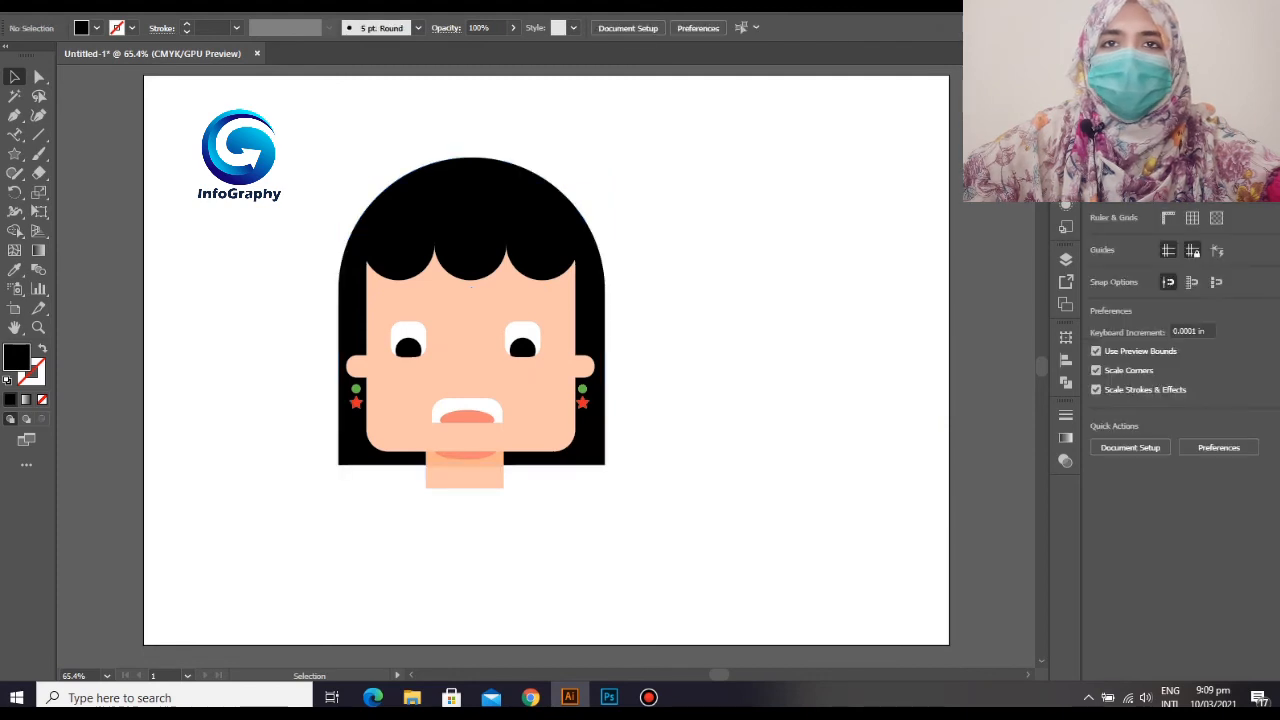
- Build a horizontal row of three rotated earring copies to the right of the head, aligned by their bottom edges
left_click(583, 401)
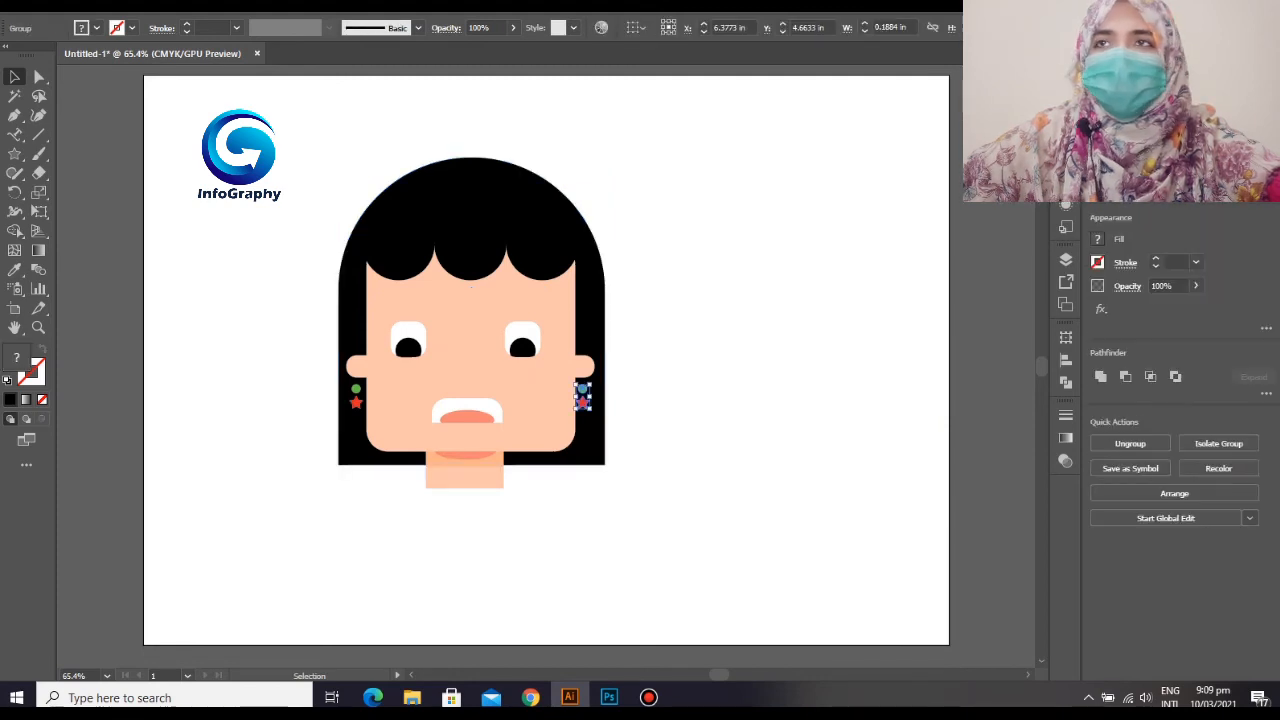
left_click_drag(583, 397, 671, 396)
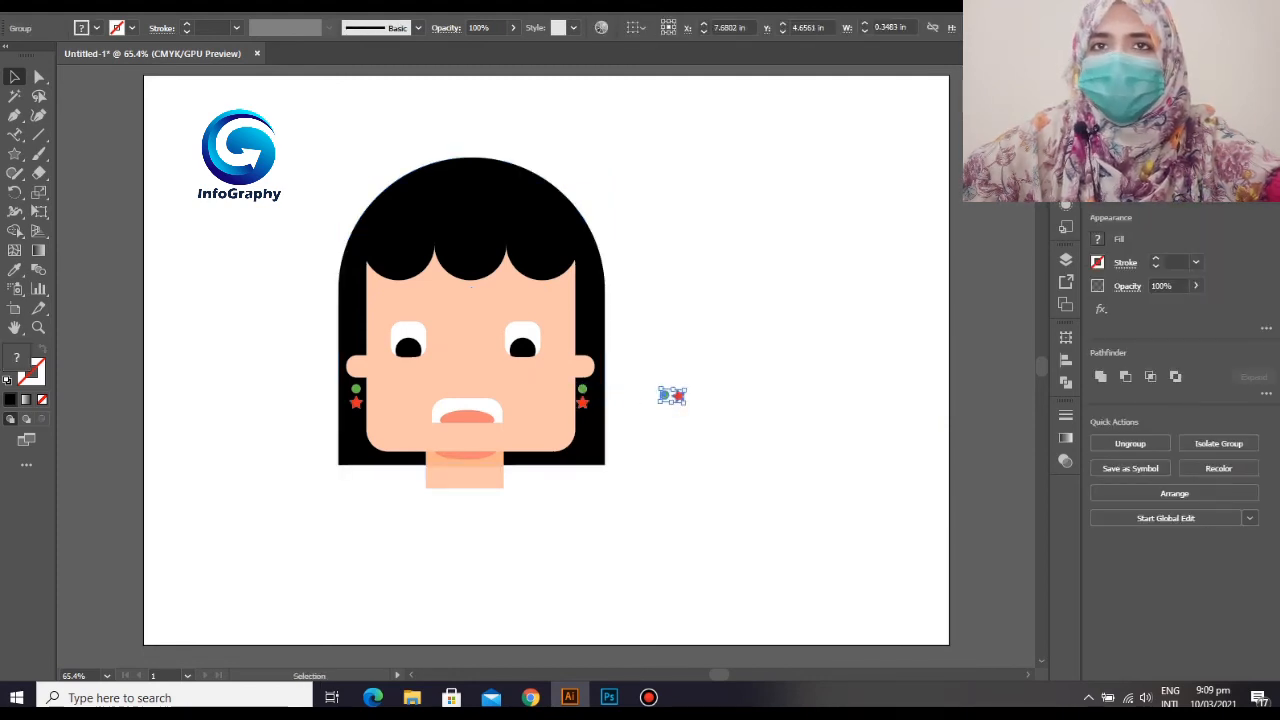
key("ctrl+shift+a")
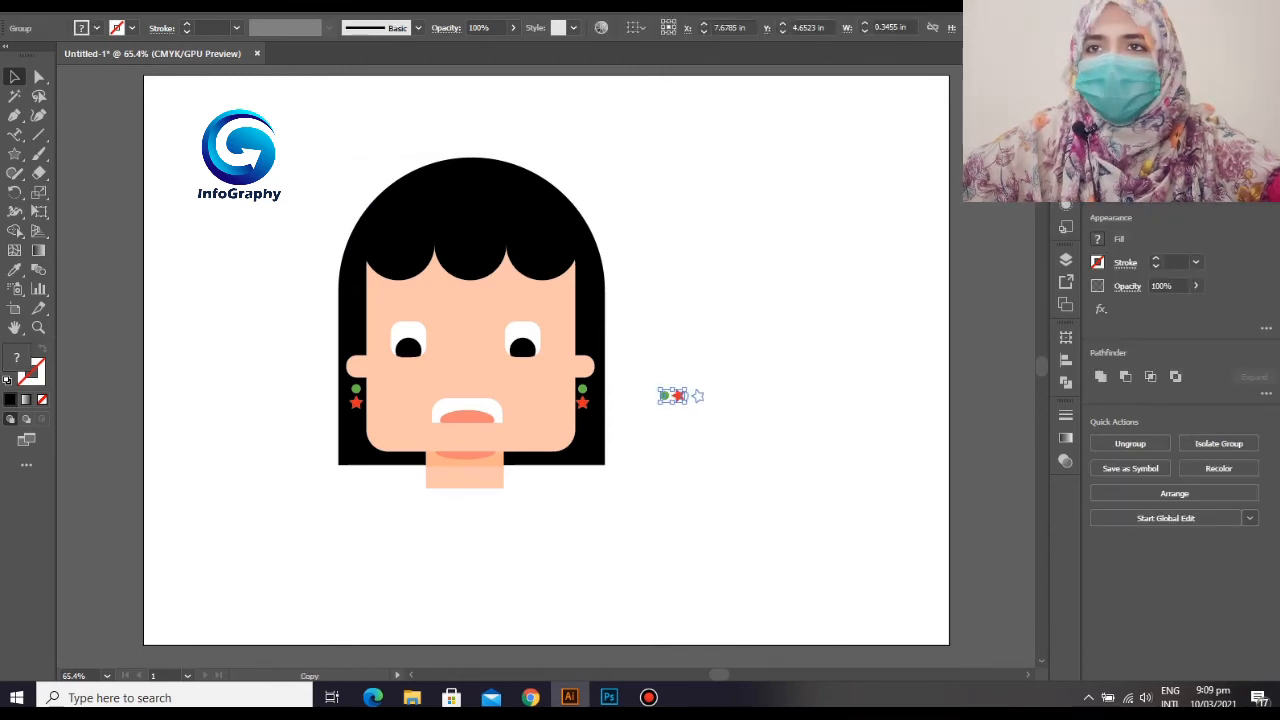
left_click_drag(690, 396, 643, 408)
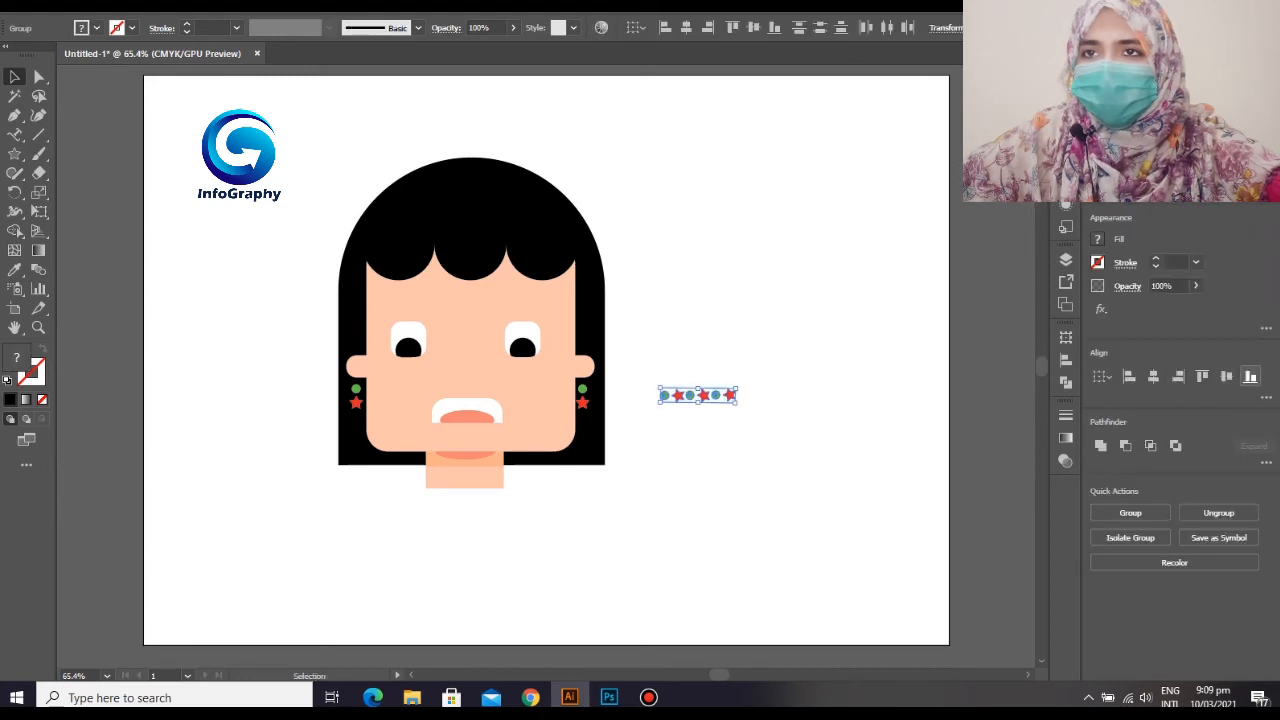
left_click(1250, 376)
- Group the row of circles and stars and place it across the lower part of the neck as a necklace
right_click(699, 397)
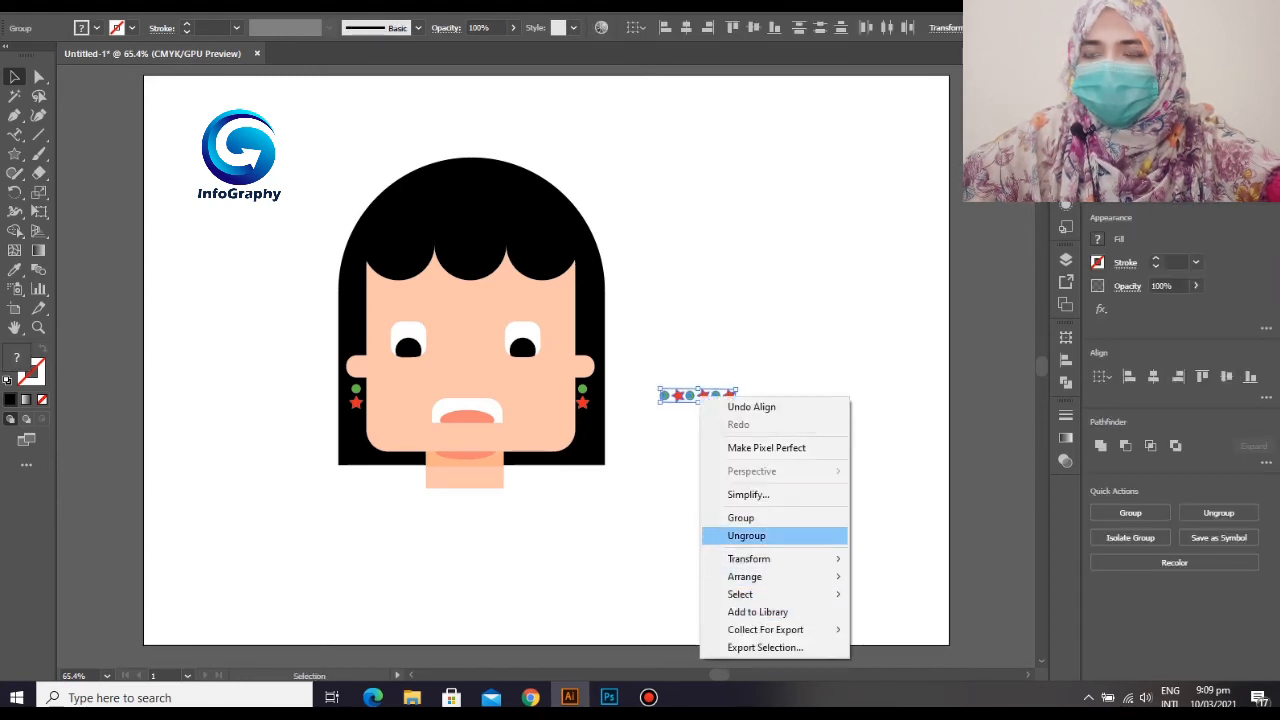
left_click(741, 518)
left_click(741, 492)
left_click_drag(703, 396, 469, 481)
left_click(640, 525)
- Group all parts of the girl, including the hair, face, neck, earrings and necklace
left_click_drag(314, 140, 600, 510)
right_click(479, 373)
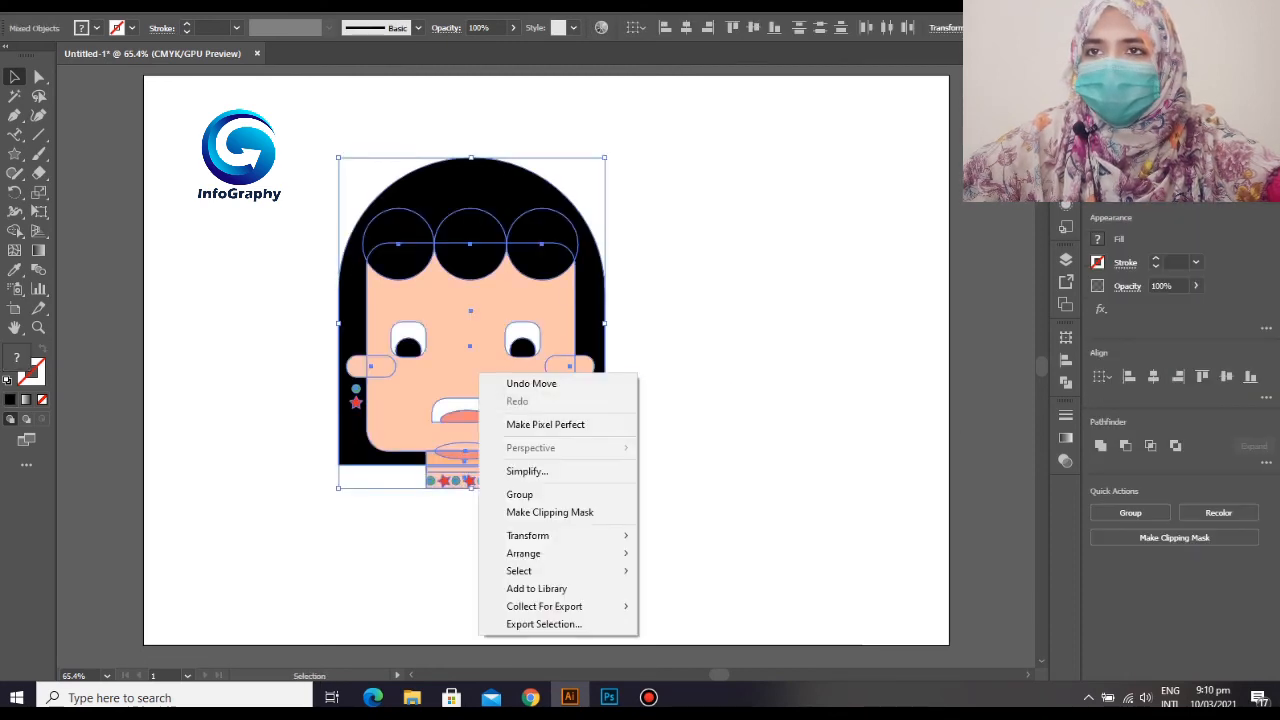
left_click(520, 494)
left_click(668, 490)
- Draw a circle about 0.58 in across in the empty area beside the head and fill it with light pink
left_click(14, 154)
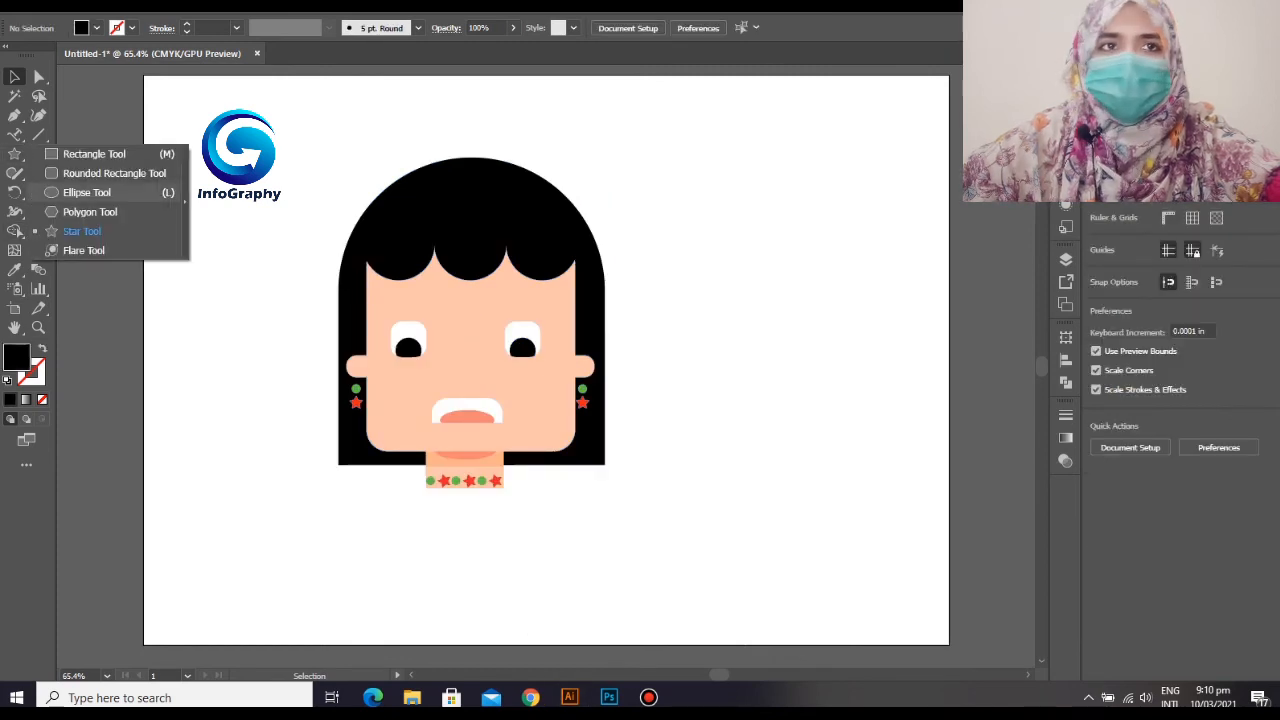
left_click(87, 192)
left_click_drag(886, 268, 886, 268)
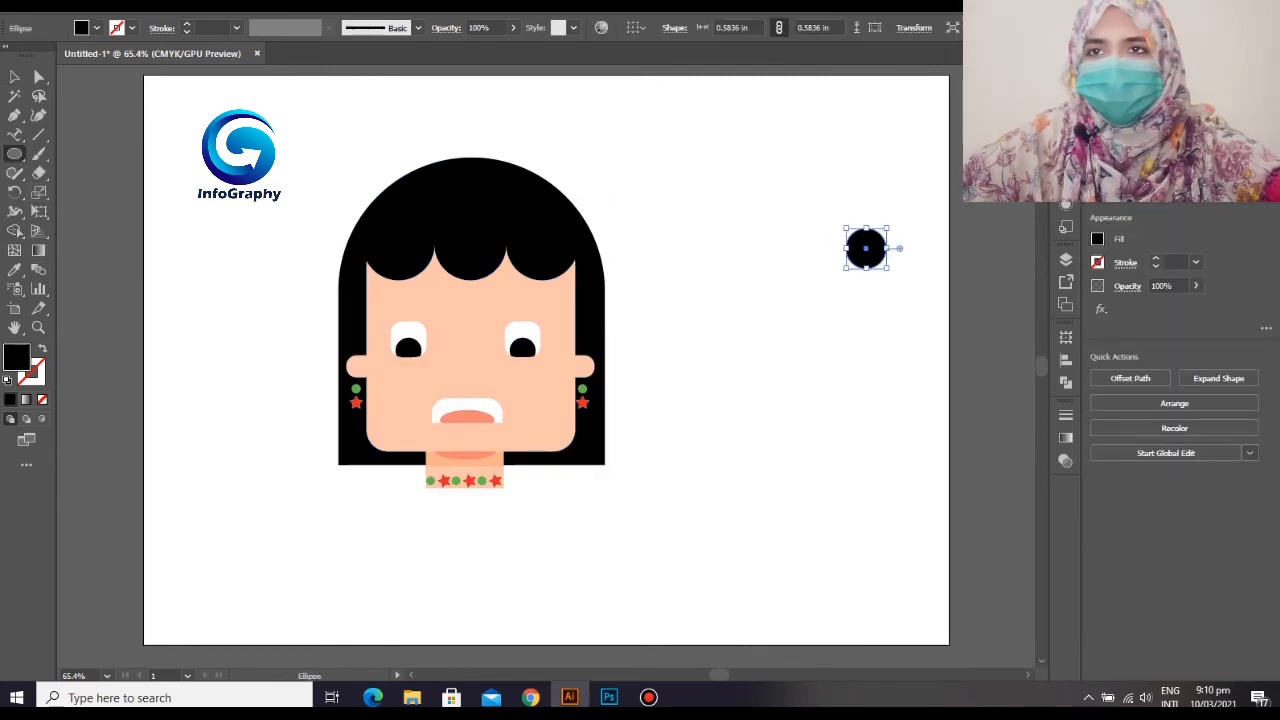
left_click(1097, 239)
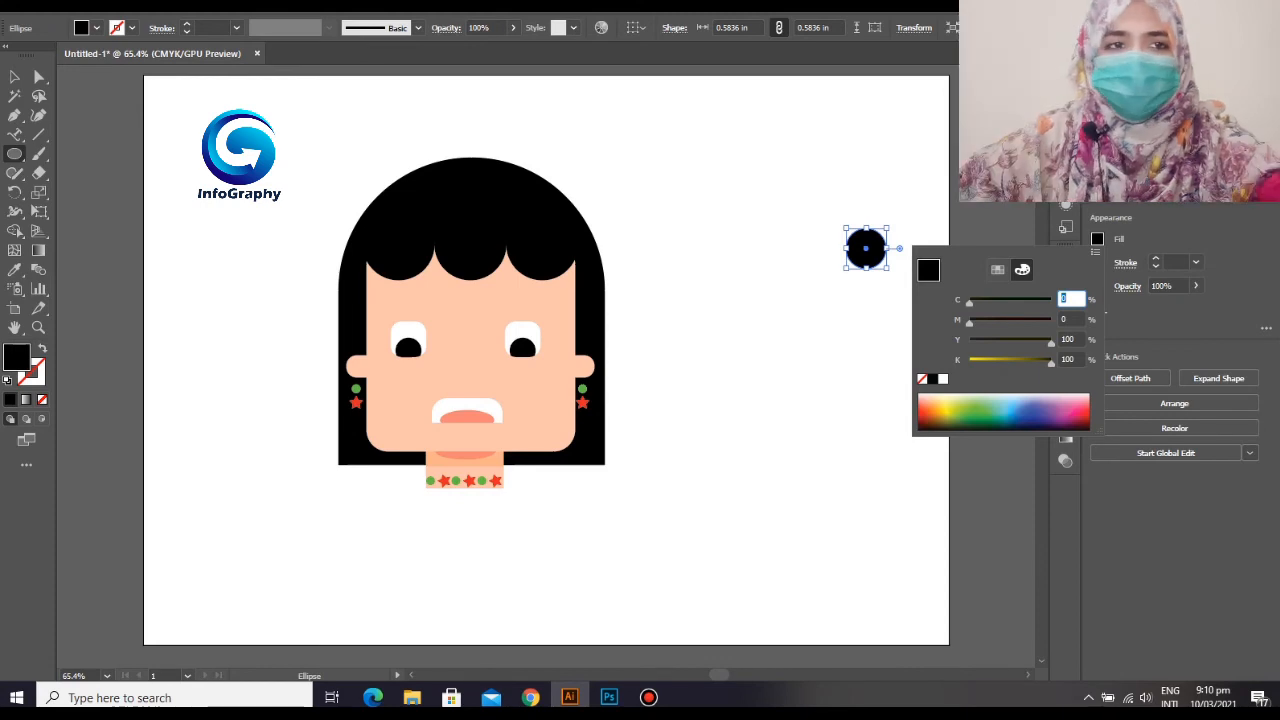
left_click(928, 410)
left_click(929, 402)
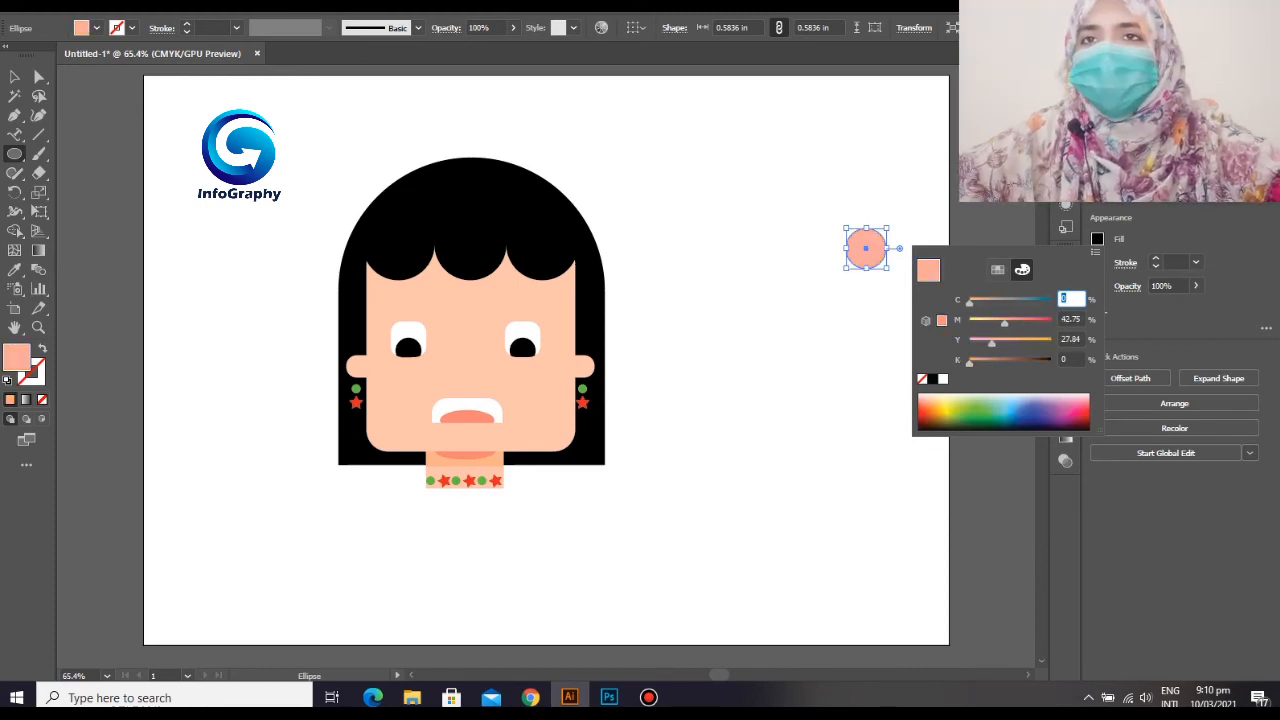
- Place the pink circle on the cheek below the eye on the face's left side as blush
left_click(14, 77)
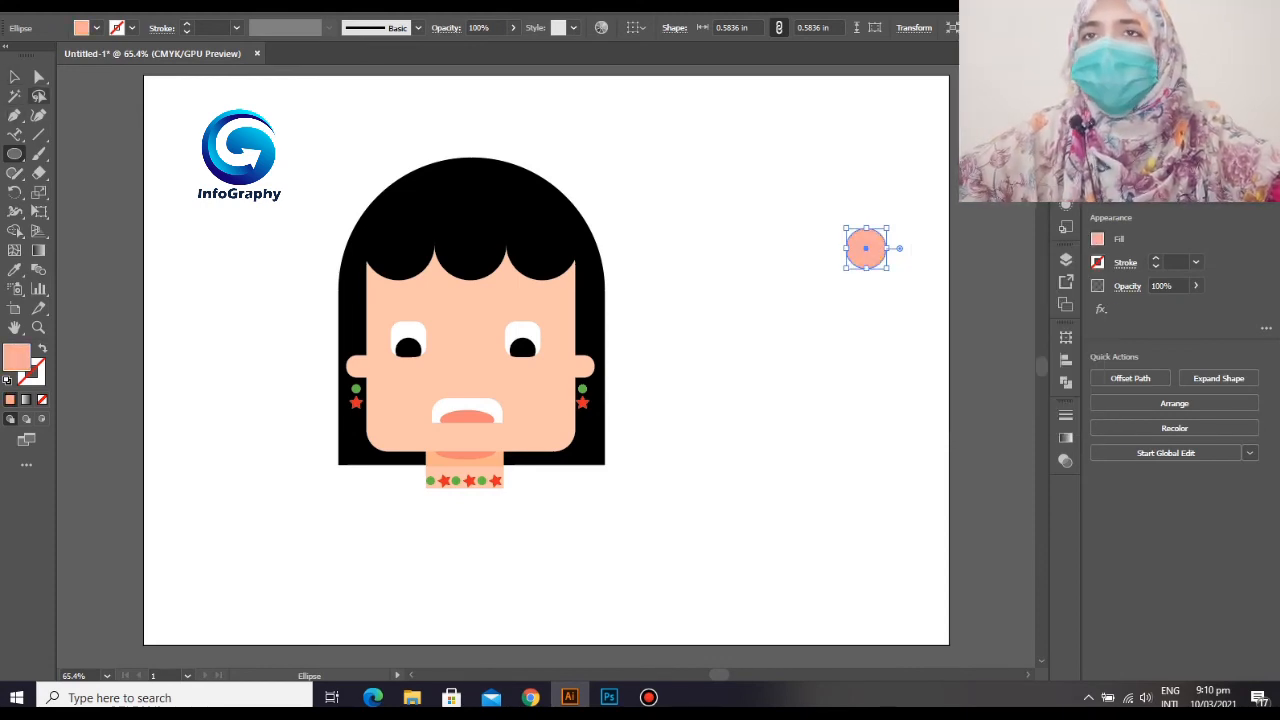
left_click(14, 77)
left_click_drag(866, 248, 405, 388)
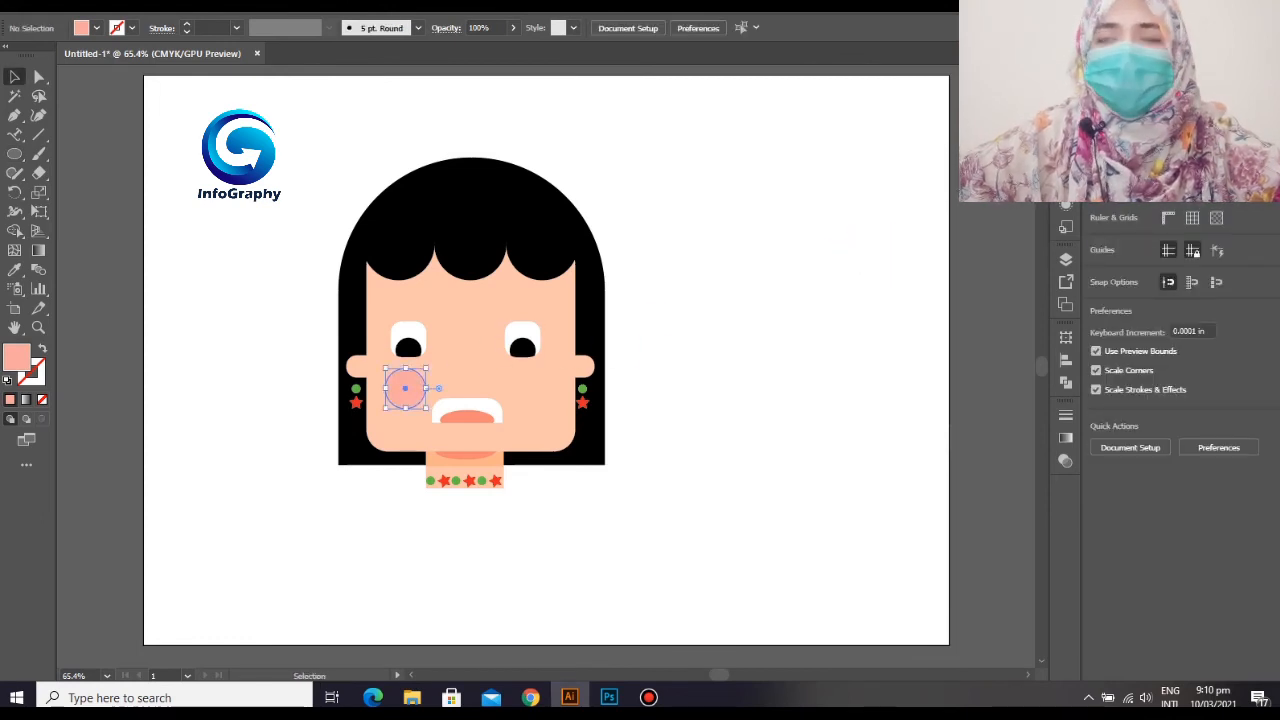
left_click(248, 318)
right_click(14, 154)
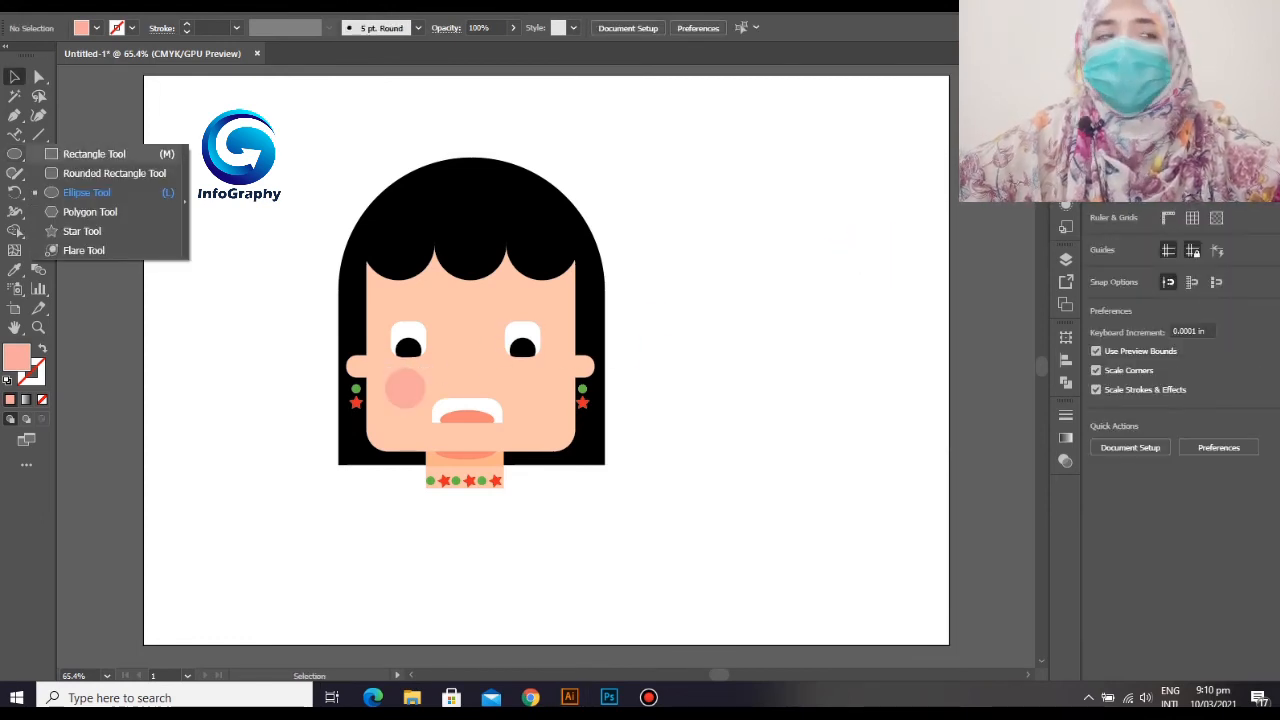
left_click(88, 192)
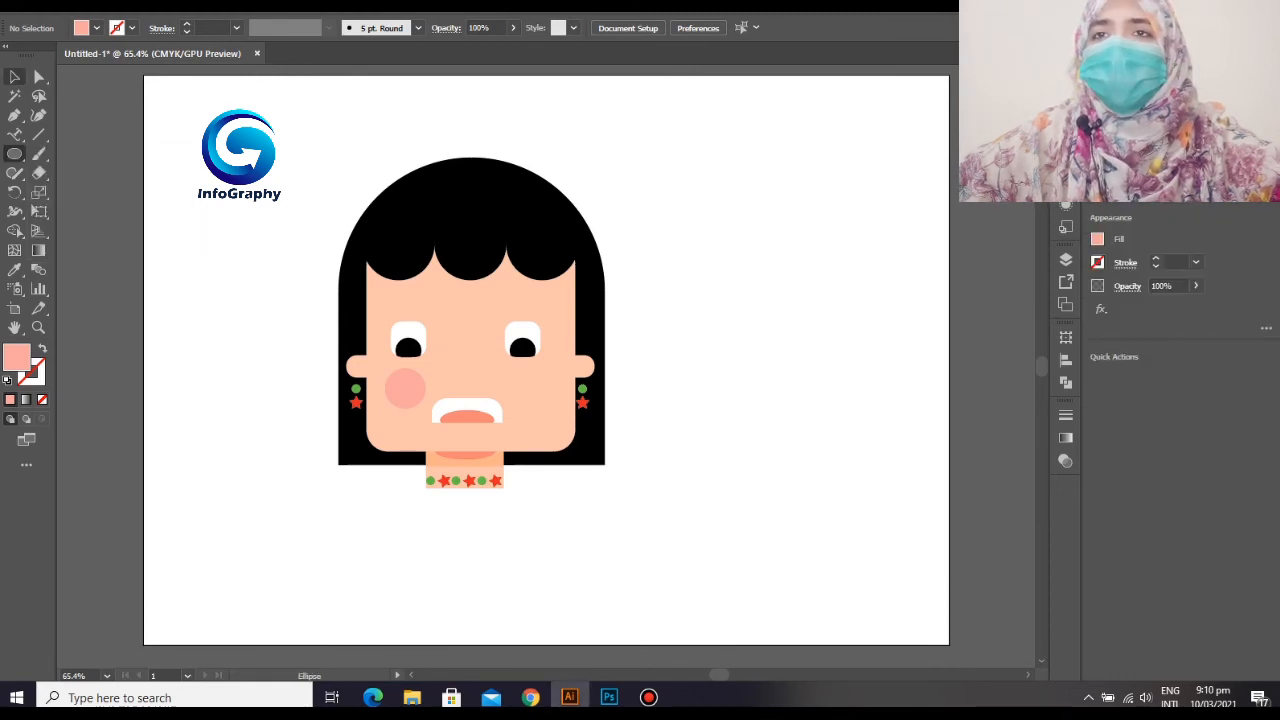
key("v")
- Copy the blush circle to the opposite cheek and align both circles by their bottom edges
mouse_move(404, 388)
left_mouse_down()
mouse_move(536, 388)
mouse_move(407, 386)
left_mouse_up()
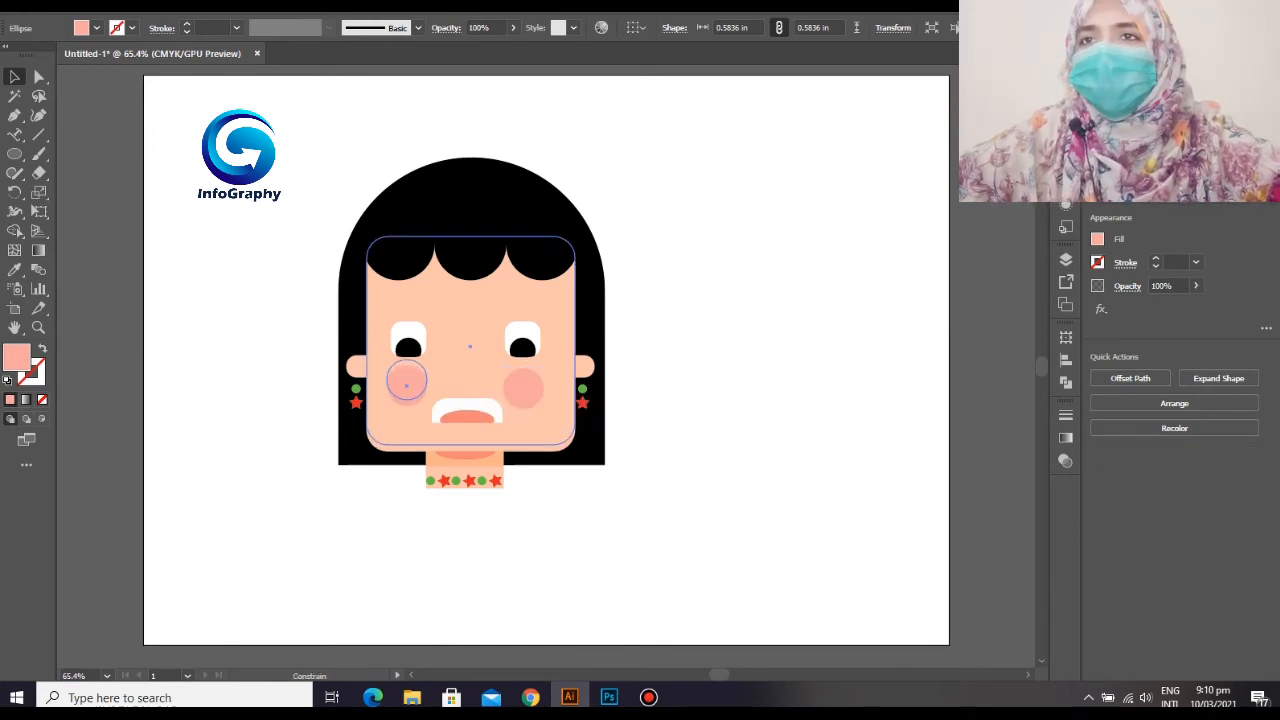
left_click(415, 360, "shift")
left_click(406, 386)
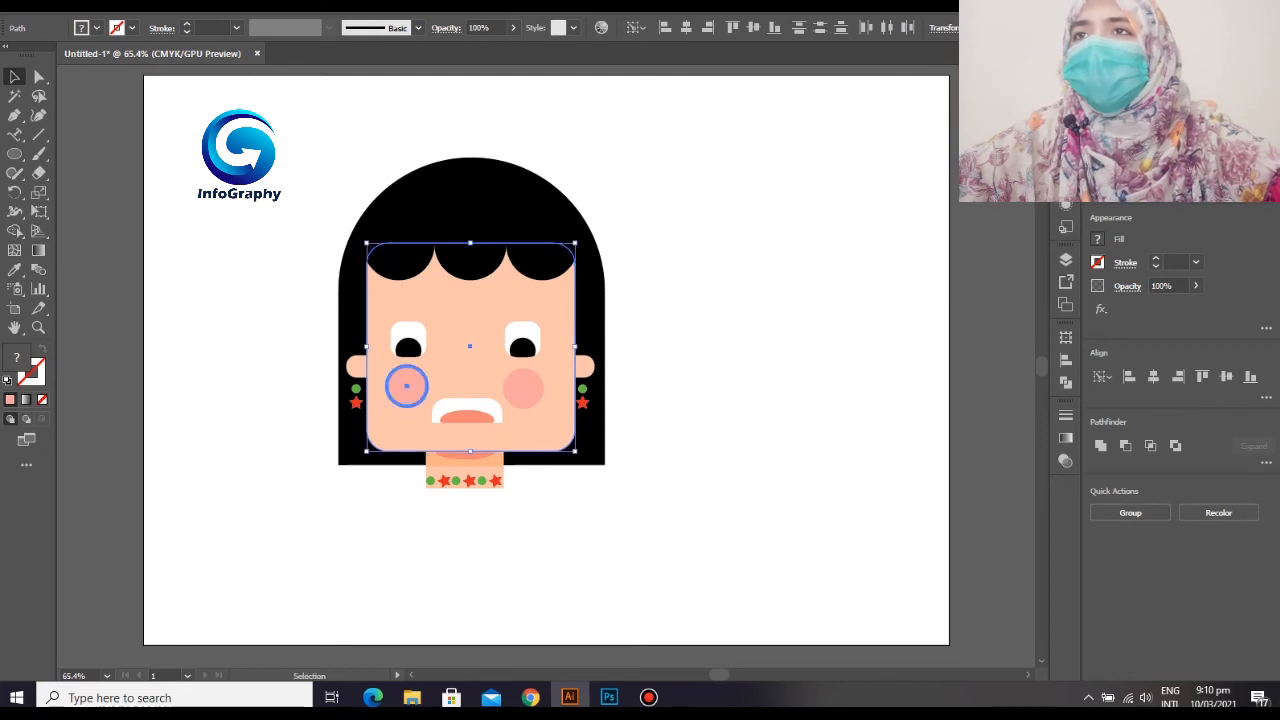
key("ctrl+shift+a")
left_click(523, 388)
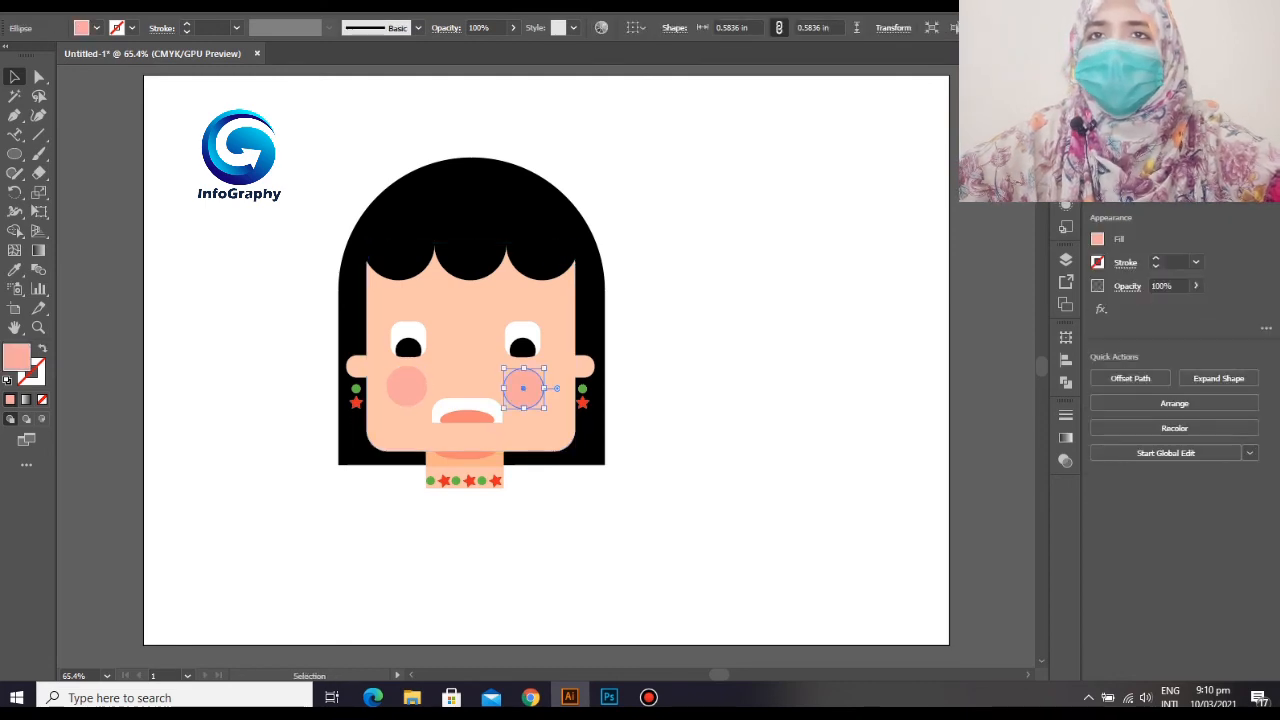
left_click(406, 386, "shift")
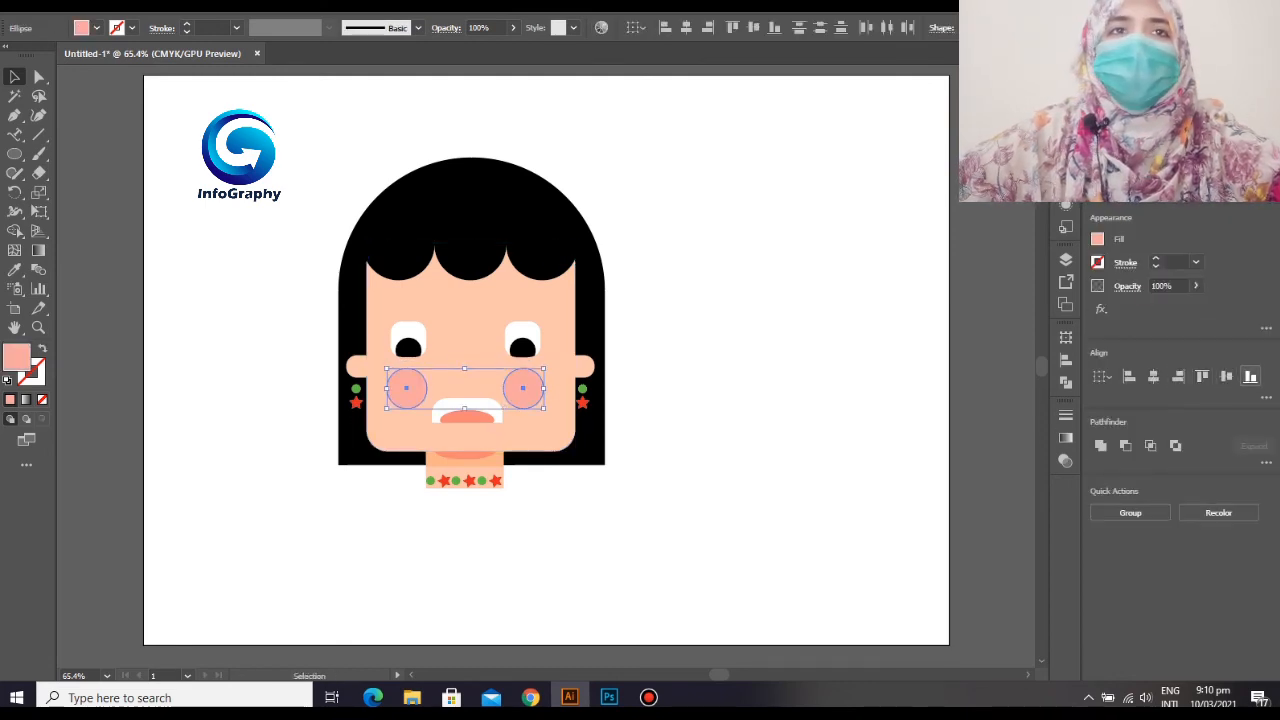
key("ctrl+shift+a")
- Draw a black rectangle about 1.14 by 0.23 in near the artboard's upper-left corner and fully round its corners
left_click(14, 154)
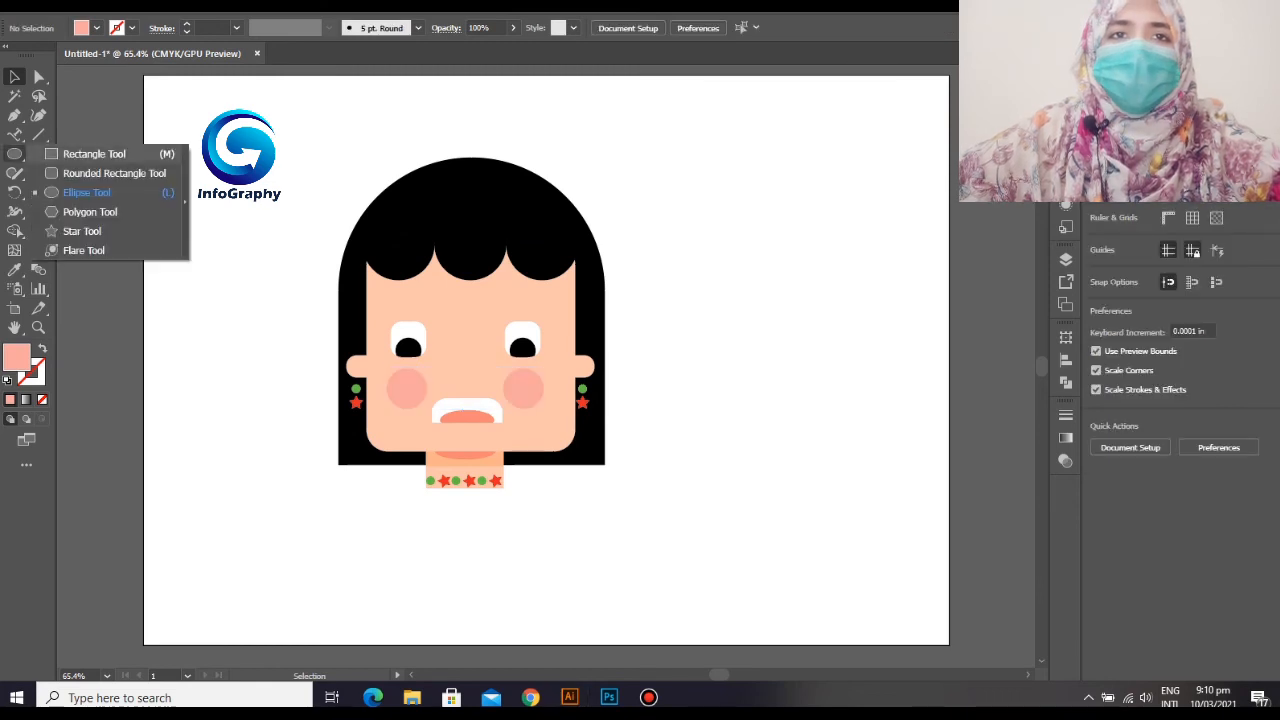
left_click(90, 152)
left_click_drag(222, 121, 302, 138)
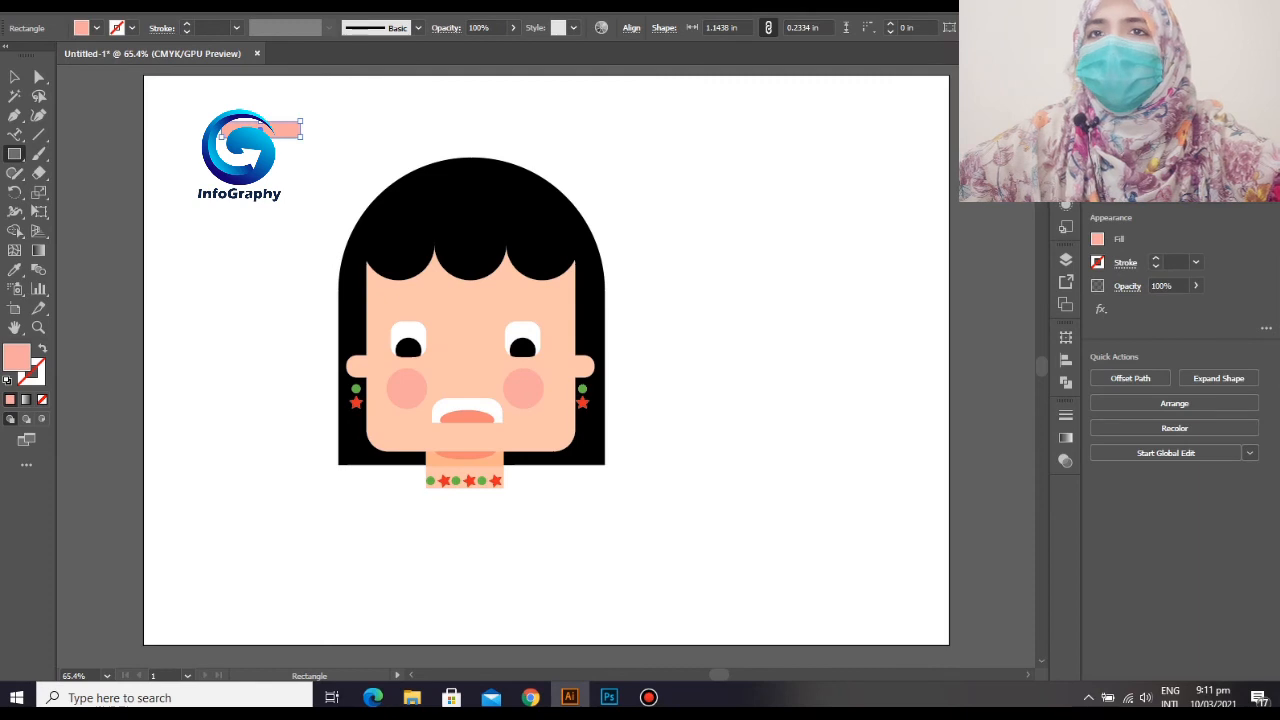
left_click(1097, 239)
left_click(933, 379)
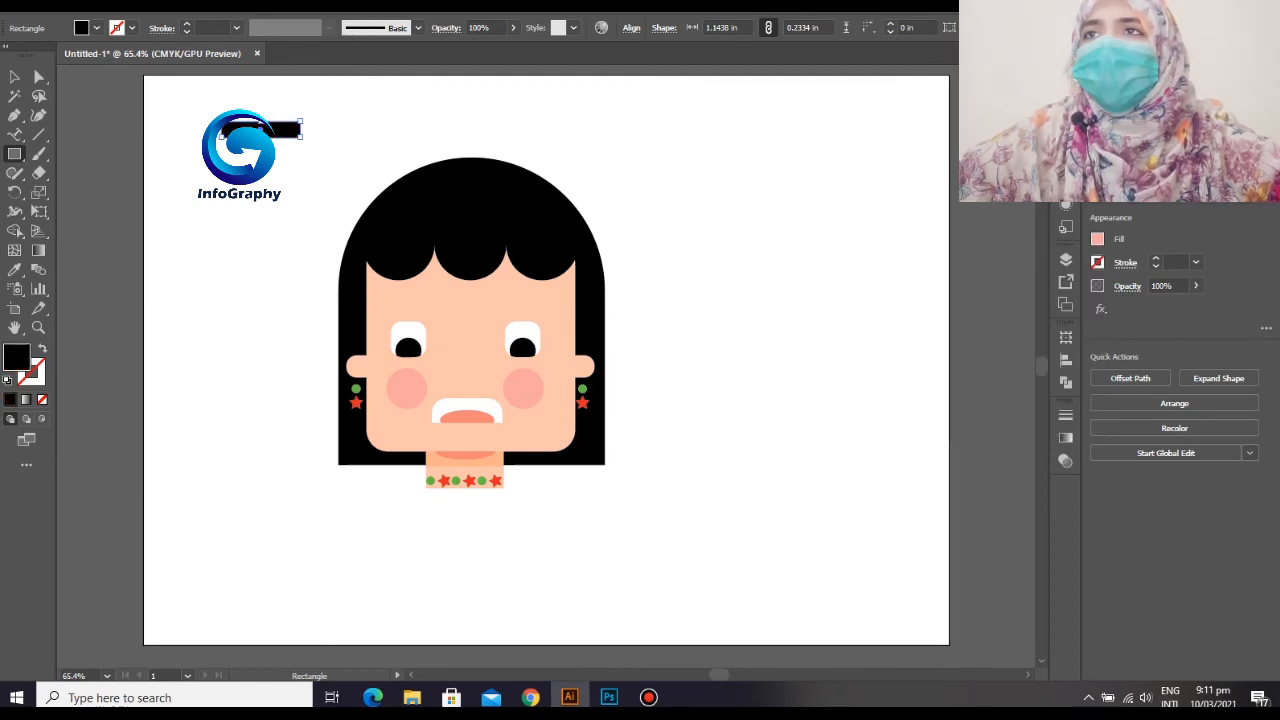
left_click(39, 77)
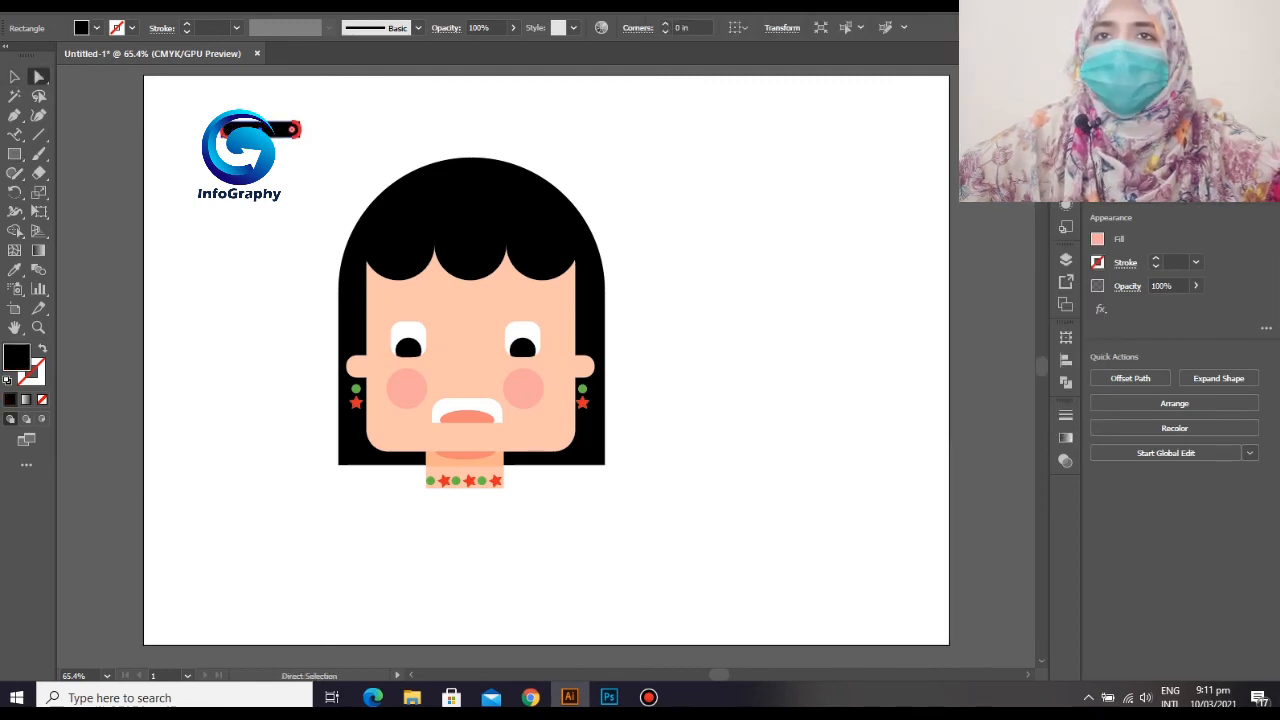
left_click(318, 178)
- Place the black bar at about 0.74 by 0.15 in above each eye as eyebrows and align both by their bottom edges
left_click(14, 77)
left_click_drag(285, 130, 521, 308)
left_click(290, 318)
left_click(405, 311, "shift")
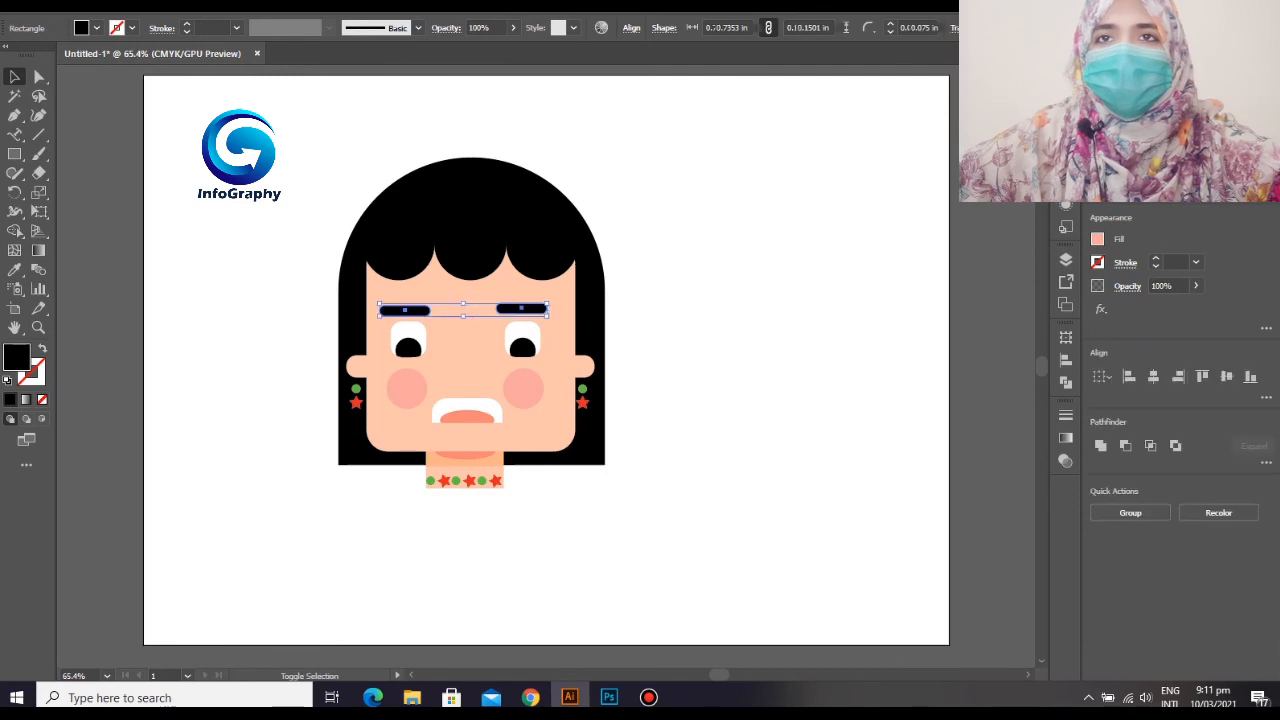
left_click(1251, 376)
left_click(304, 214)
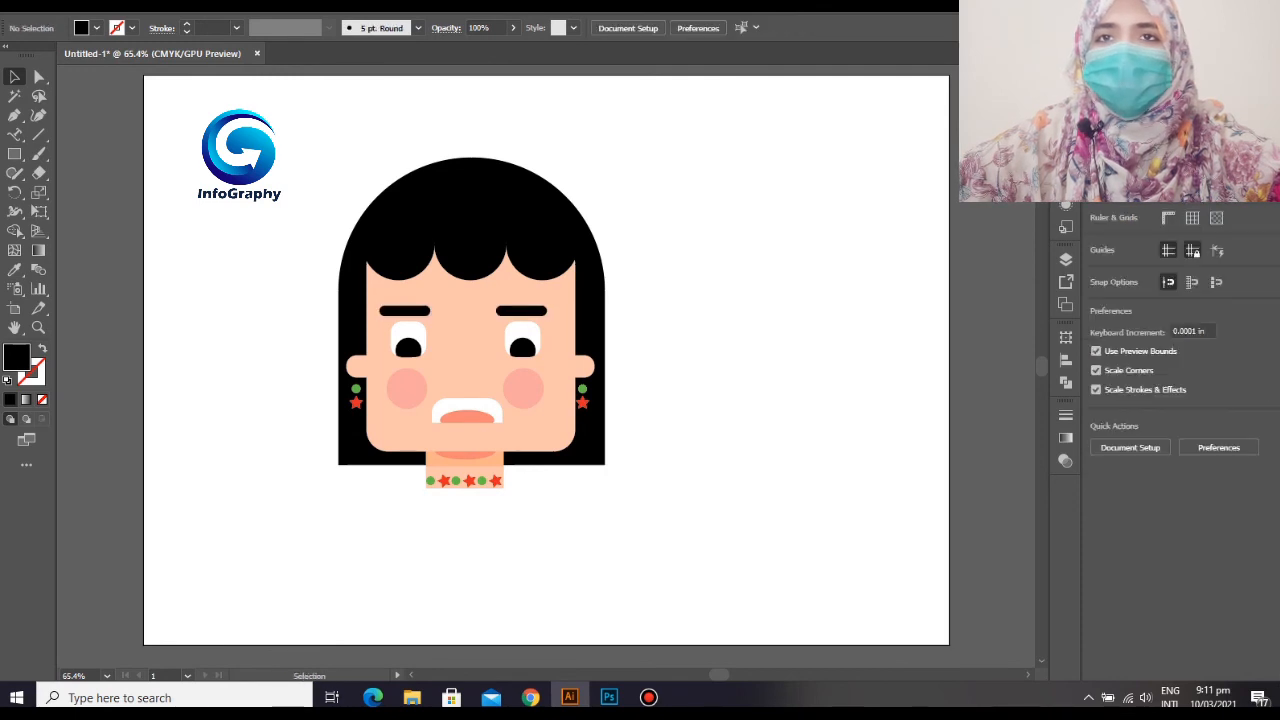
- Group the complete girl figure and scale it down to about 2.18 in wide near the artboard's upper-left corner
left_click_drag(304, 214, 630, 545)
right_click(446, 652)
left_click(500, 511)
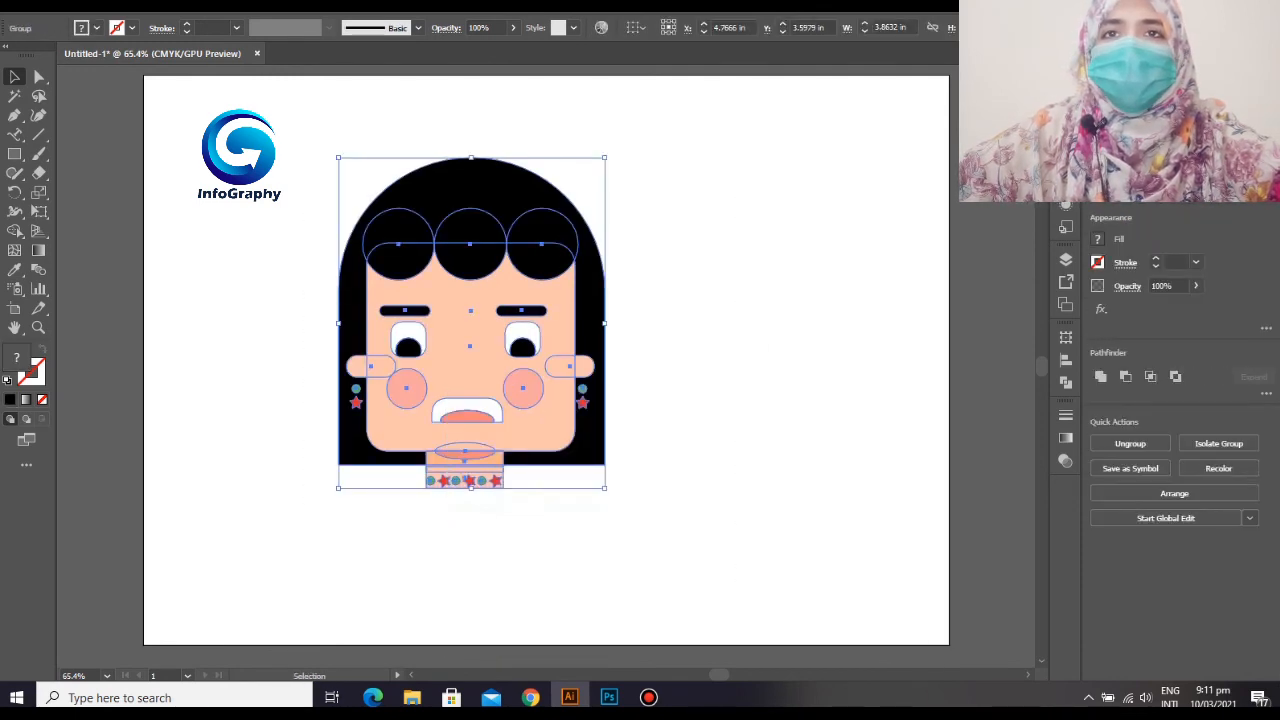
left_click_drag(470, 420, 318, 416)
left_click_drag(453, 485, 337, 340)
- Draw a square of about 4.7 in beside the girl and fill it with medium blue
key("m")
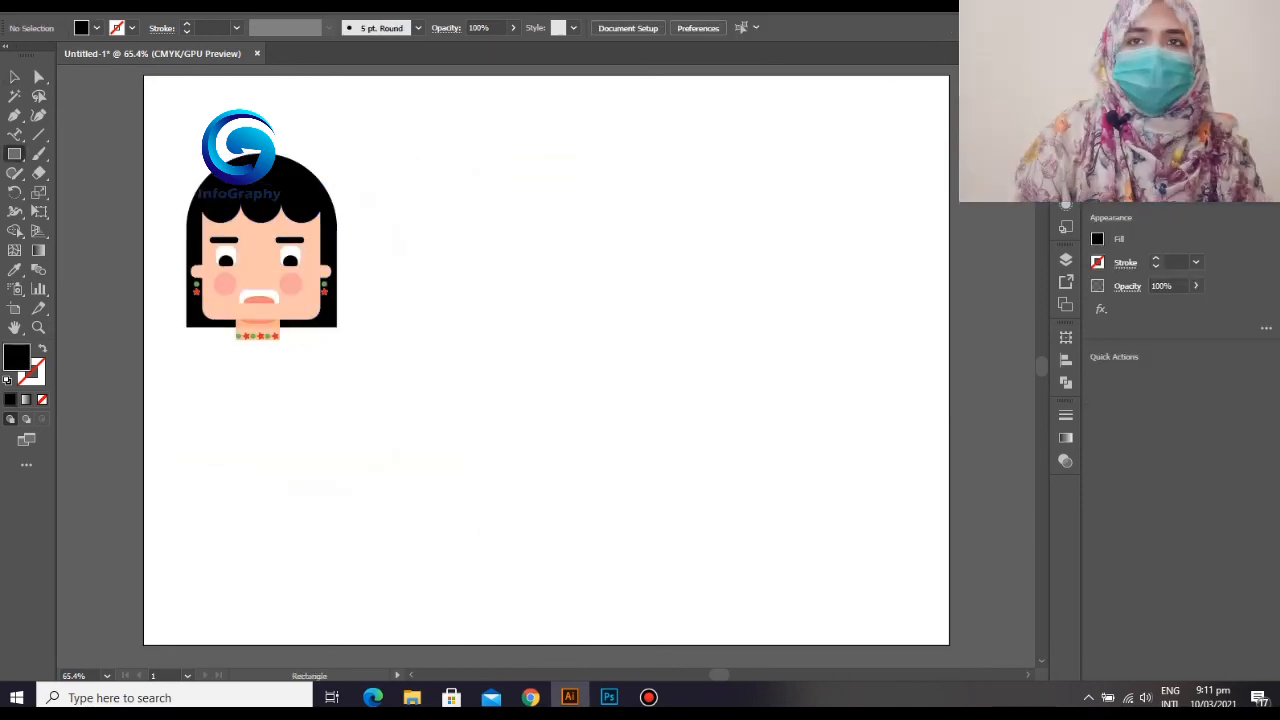
left_click_drag(449, 139, 774, 463)
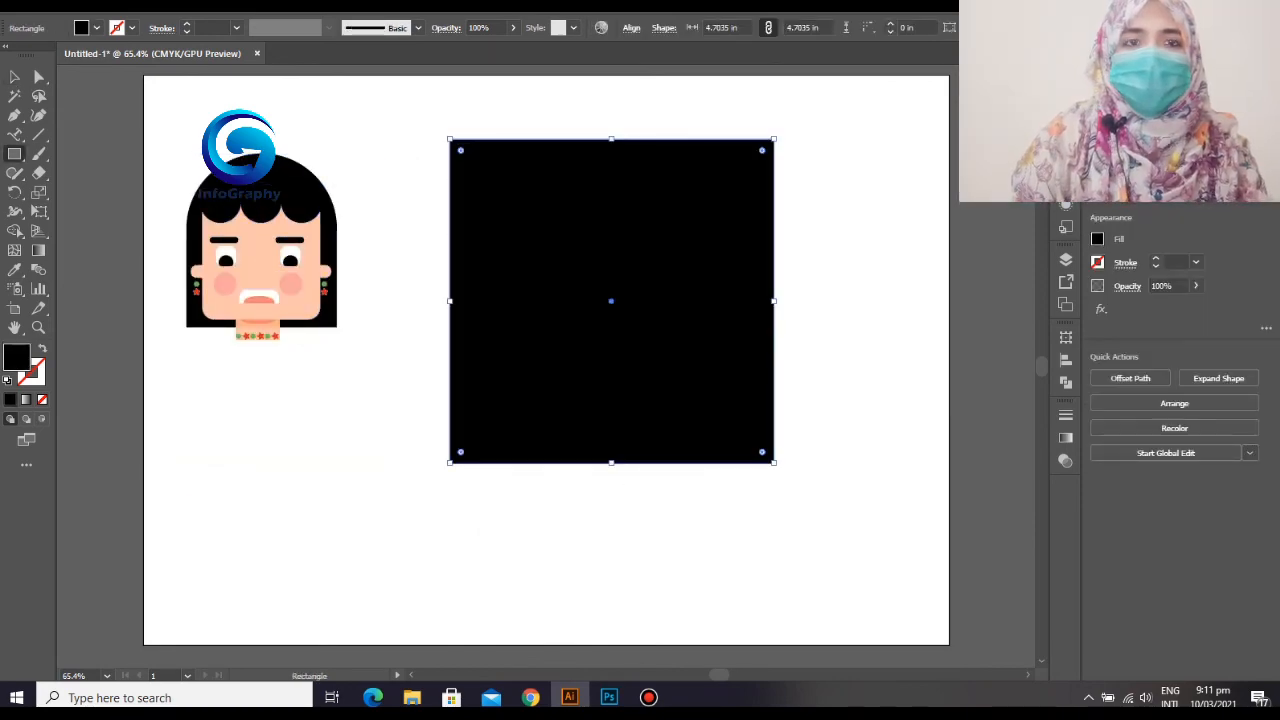
left_click(1097, 239)
left_click(1023, 409)
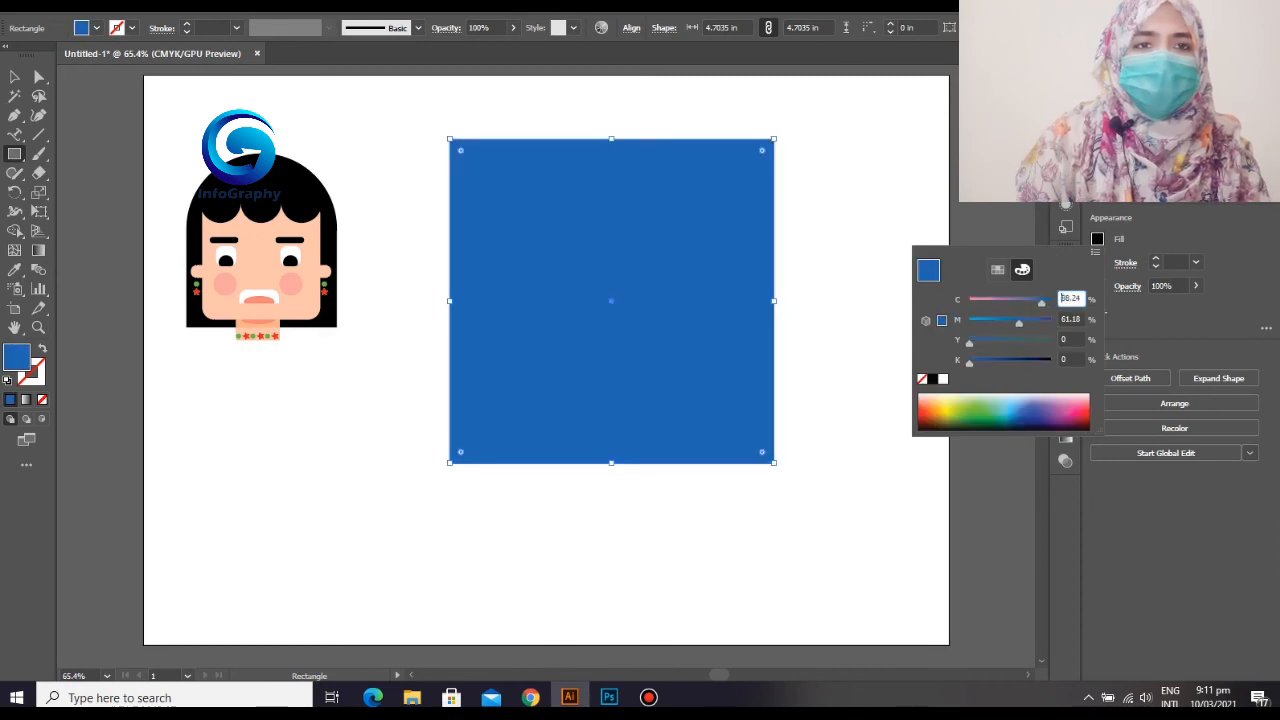
left_click(14, 77)
left_click_drag(272, 77, 272, 78)
key("v")
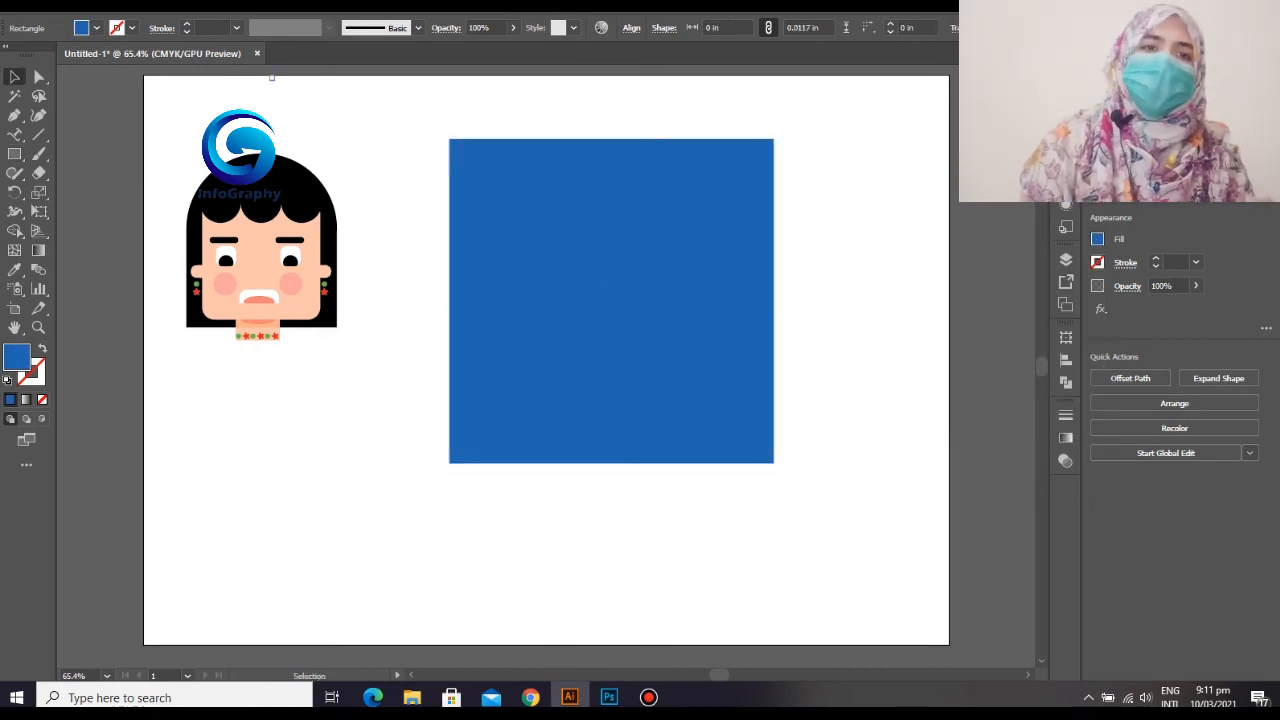
- Move the girl group onto the blue square and bring it to the front
left_click_drag(262, 240, 613, 268)
right_click(625, 253)
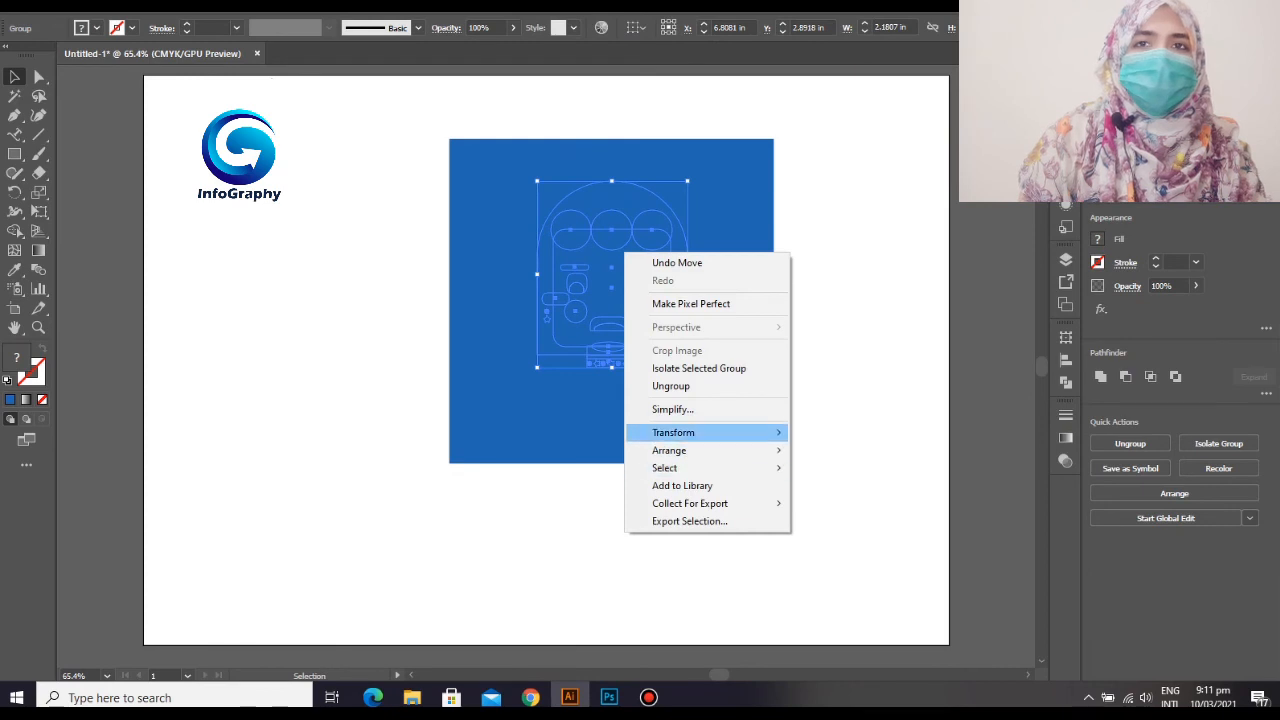
mouse_move(690, 450)
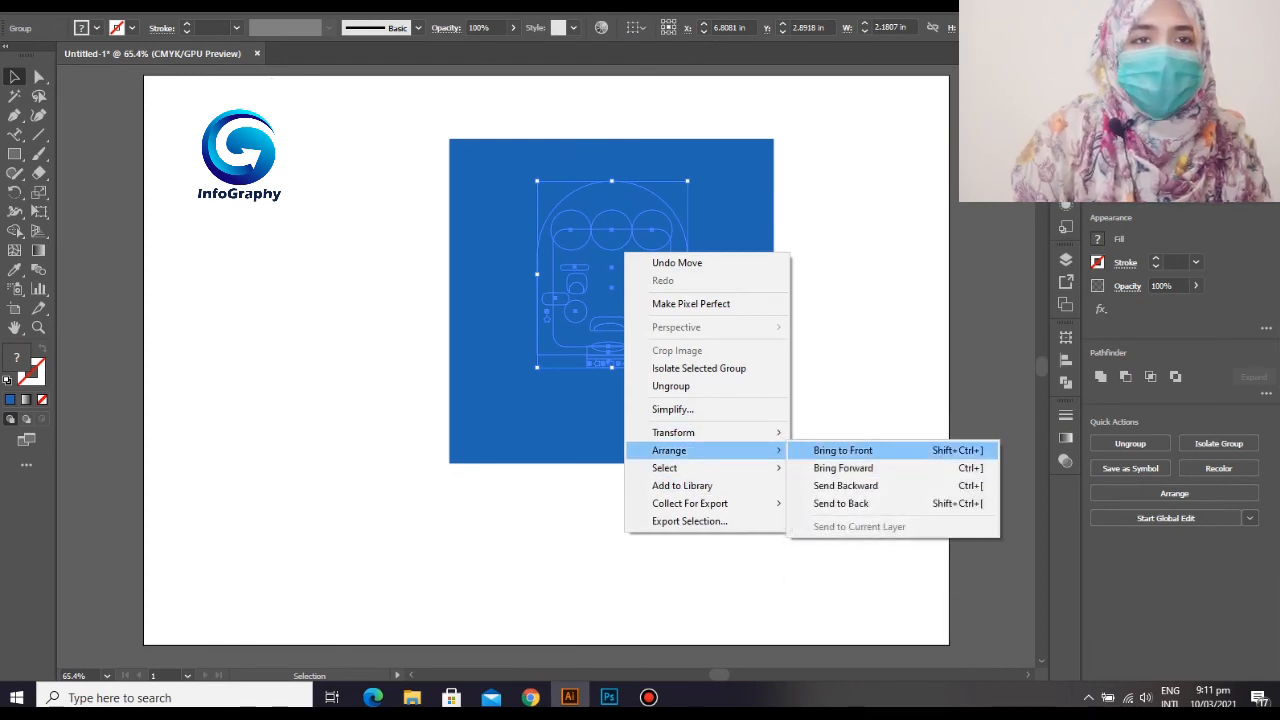
left_click(843, 450)
- Enlarge the girl group and center it within the blue square
left_click_drag(687, 370, 742, 438)
left_click_drag(640, 315, 610, 304)
left_click(850, 360)
left_click(850, 360)
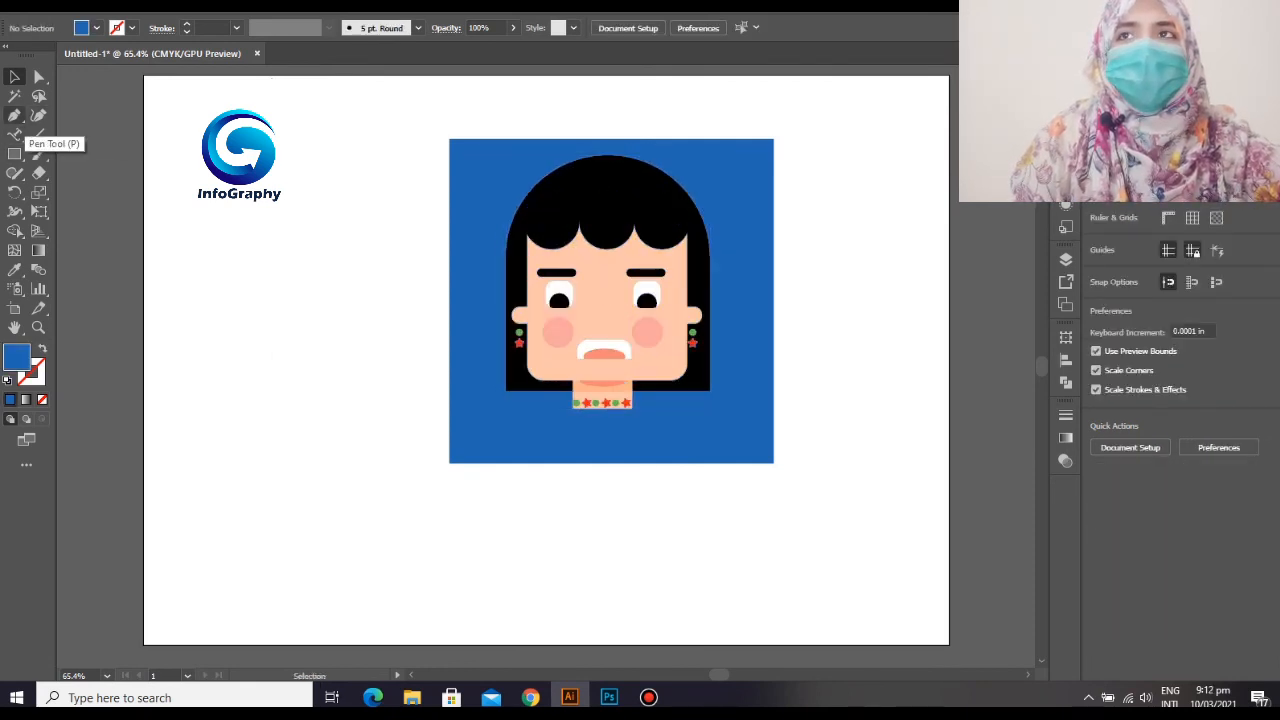
- Add the text "thank you" in Bernard MT Condensed below the blue square
left_click(15, 134)
left_click(83, 134)
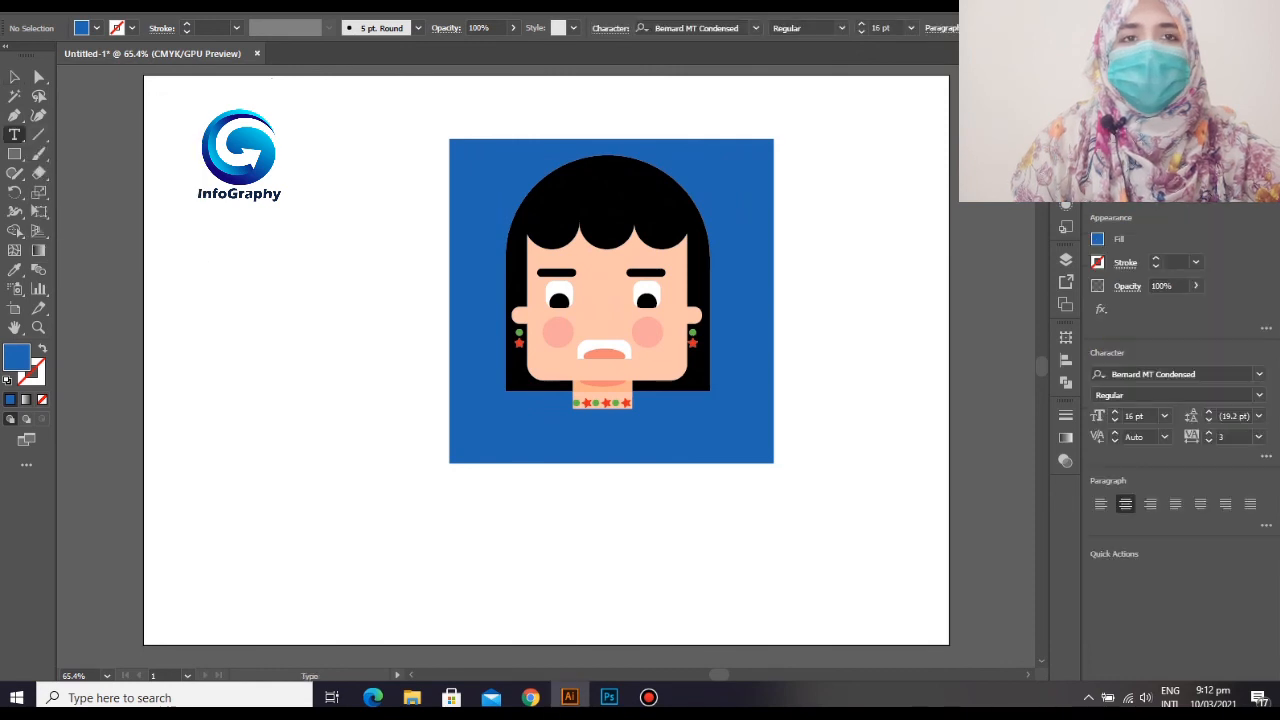
left_click(440, 515)
type("thank")
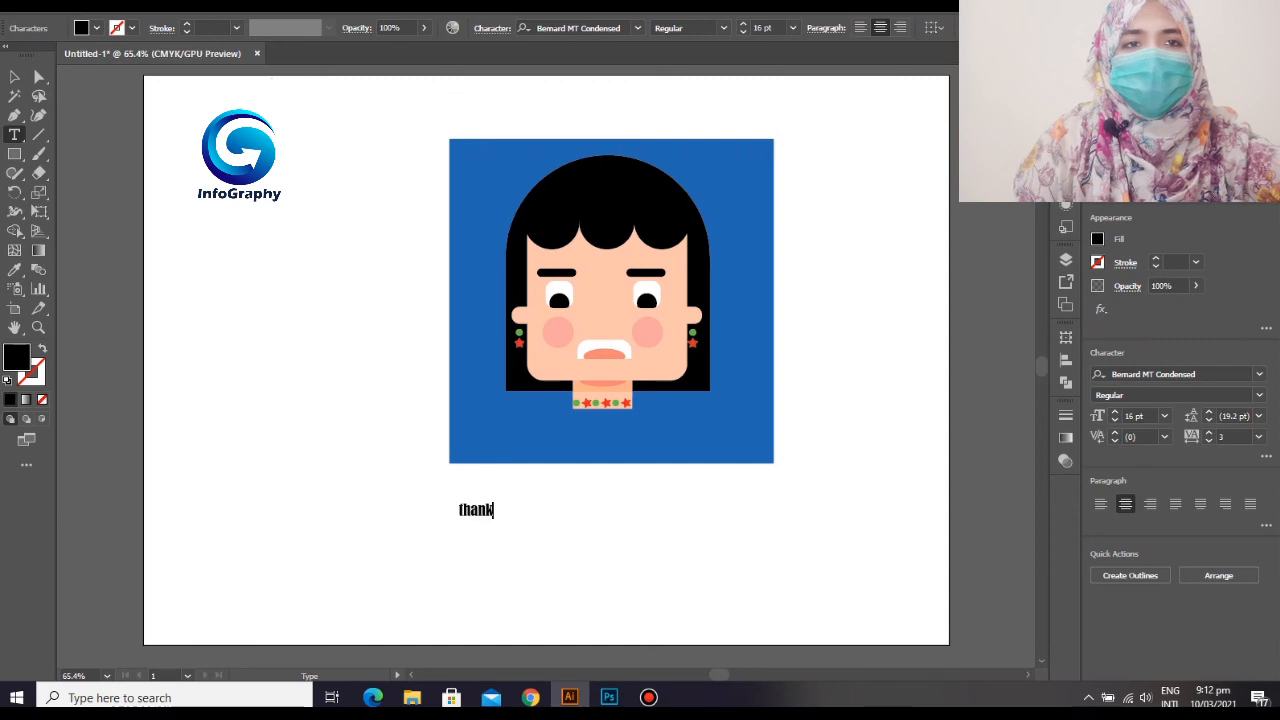
type(" you")
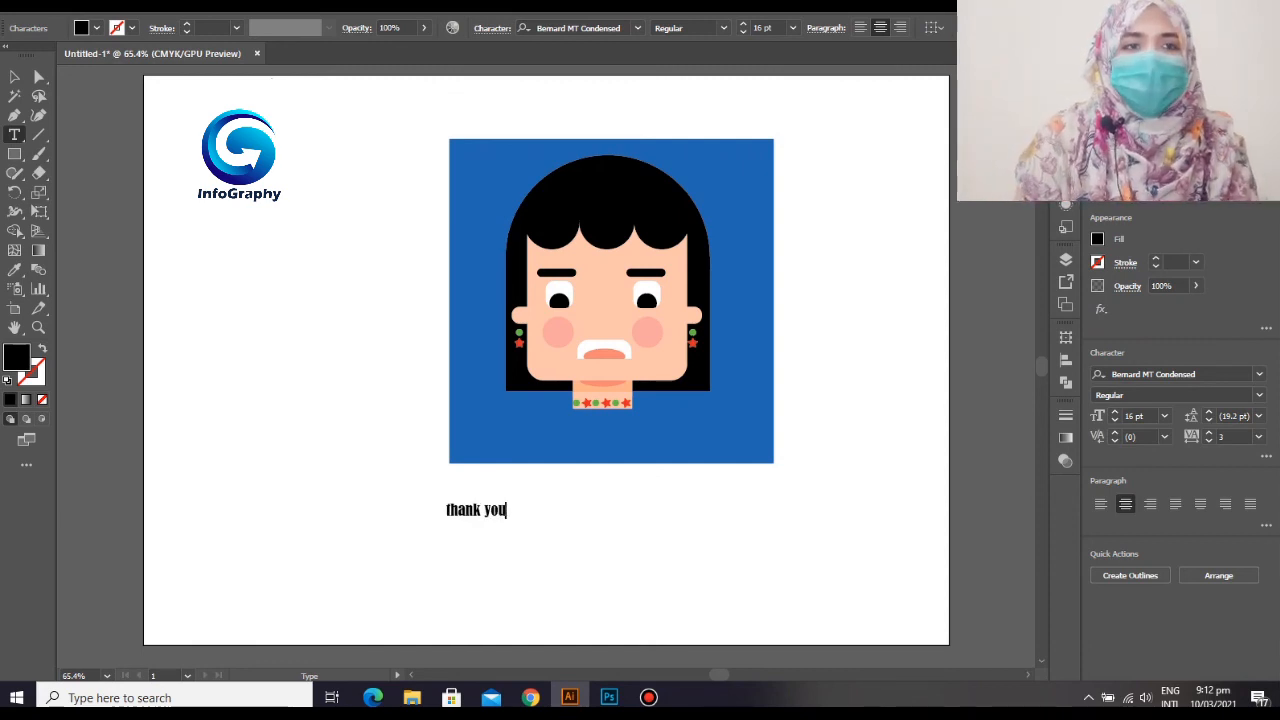
key("ctrl+a")
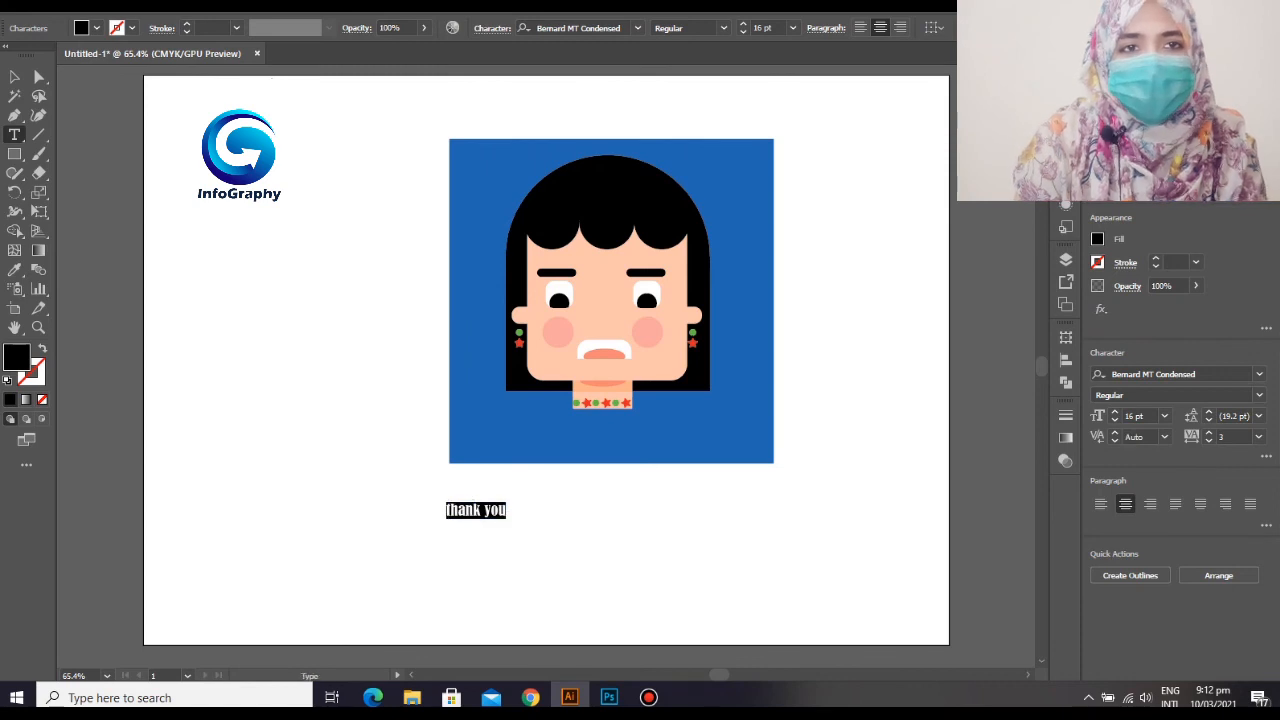
- Enlarge the "thank you" text to about 77 pt and move it over the blue square's bottom edge
key("Escape")
left_click_drag(506, 519, 733, 585)
left_click_drag(660, 542, 670, 463)
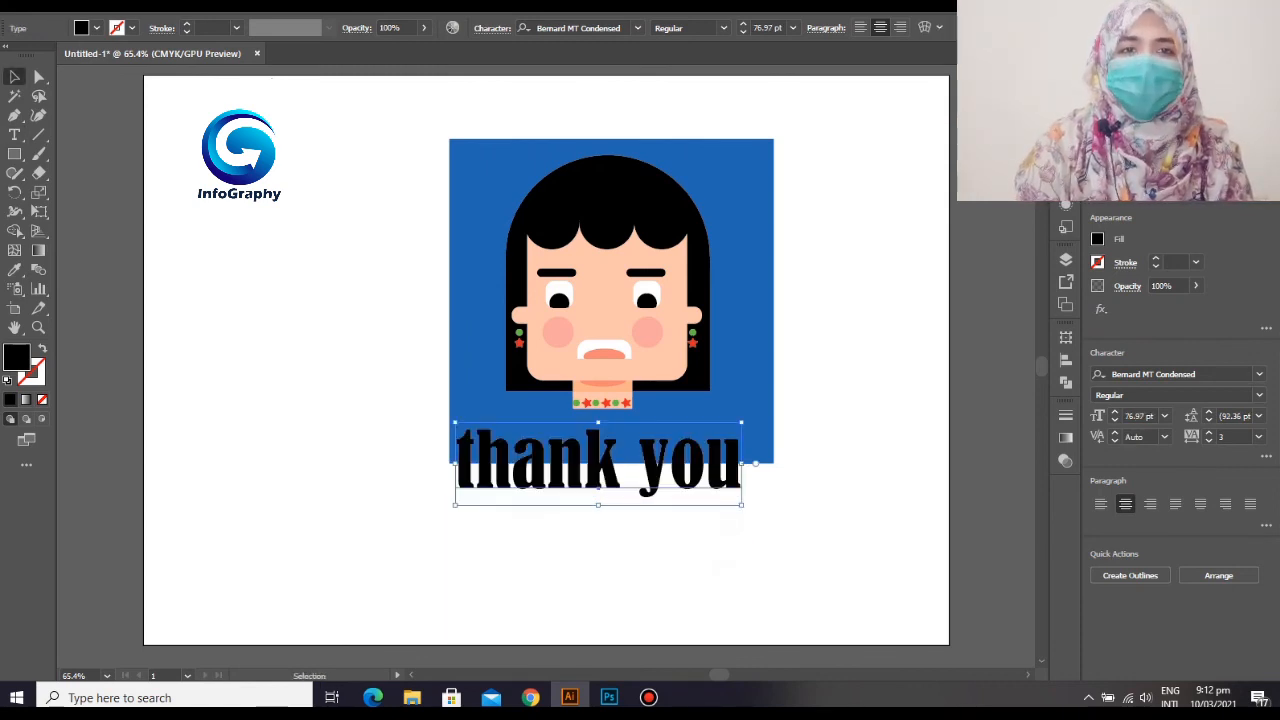
left_click(722, 555)
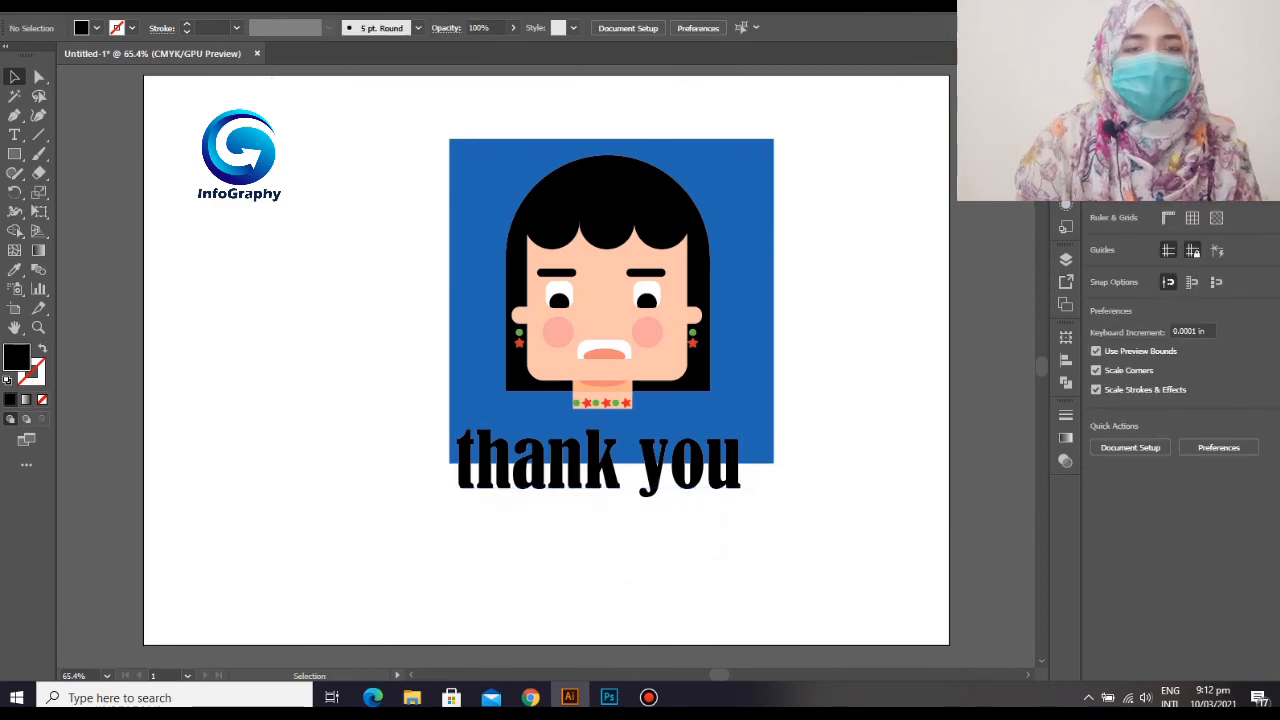